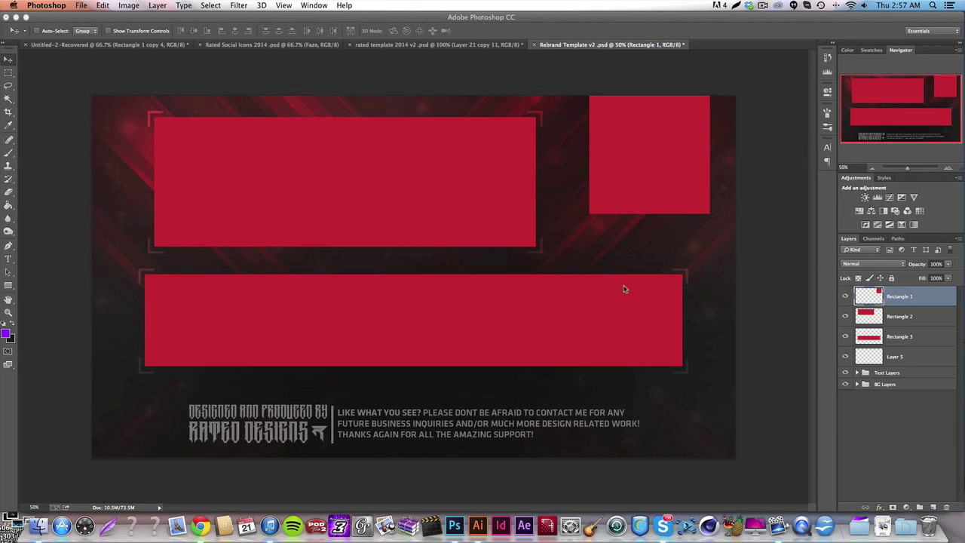
left_click(80, 5)
left_click(93, 17)
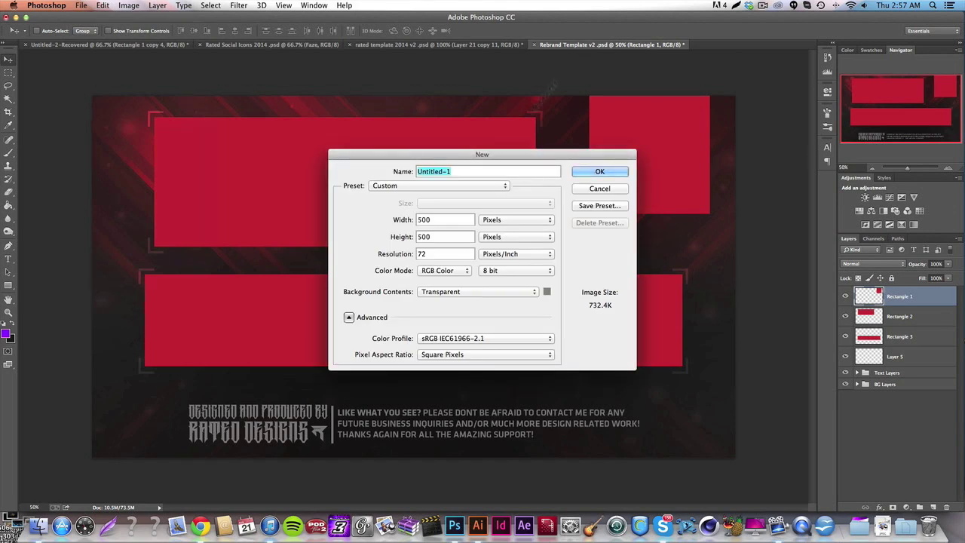
left_click_drag(506, 159, 516, 121)
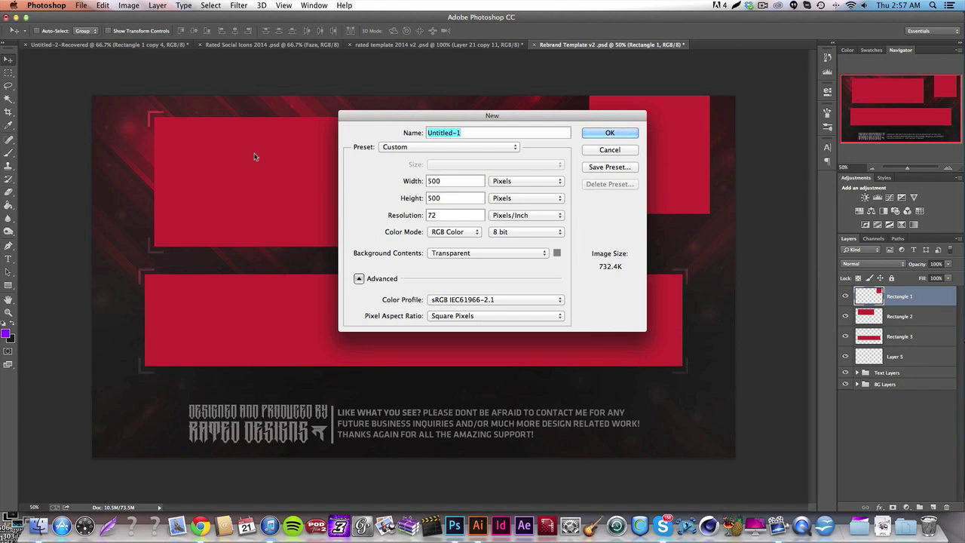
left_click(468, 181)
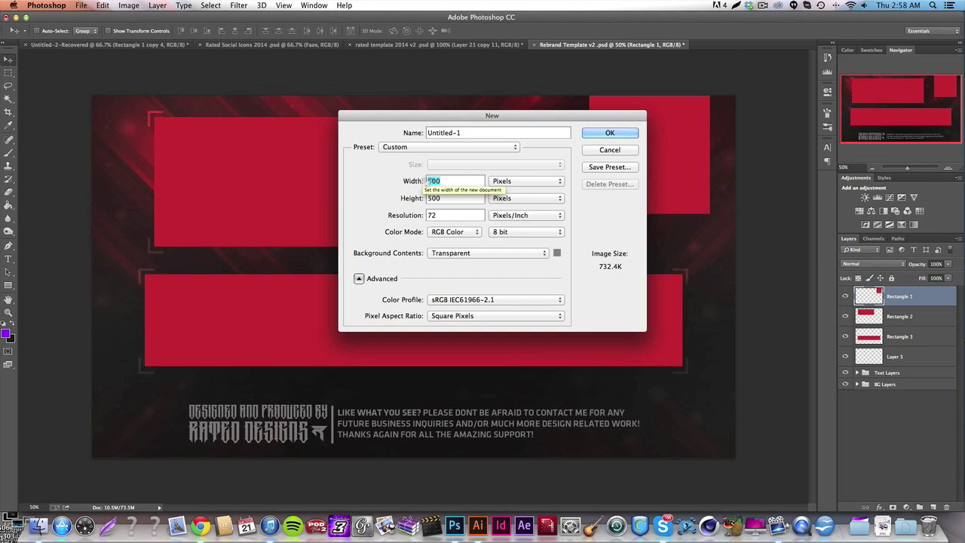
left_click(607, 150)
Check the pixel dimensions of the Rebrand Template v2 document in the Image Size settings
left_click(127, 6)
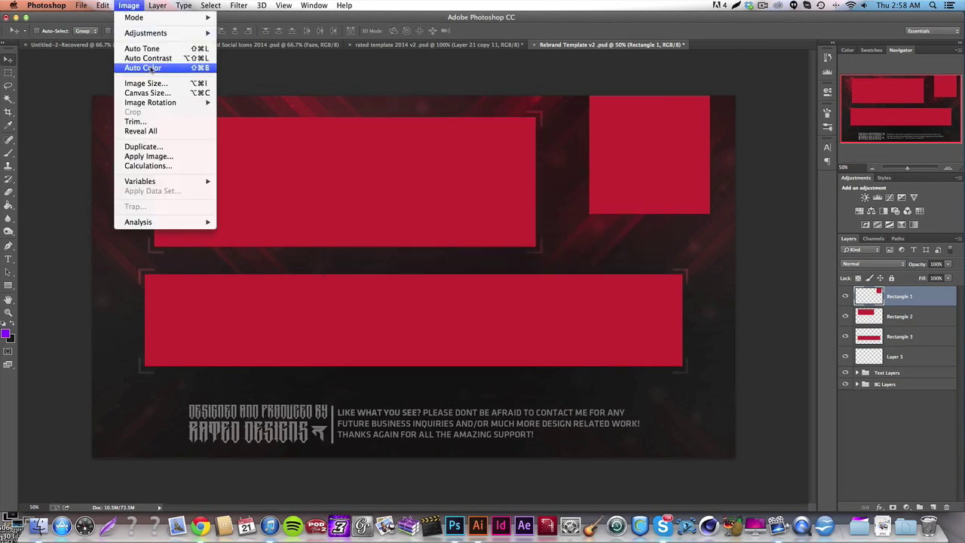
left_click(147, 89)
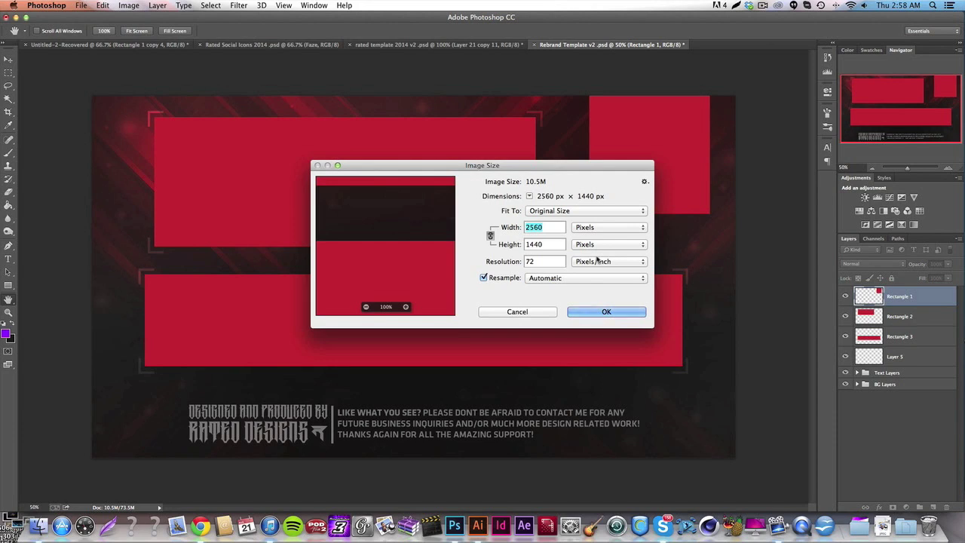
left_click(544, 312)
Create a new transparent RGB document 2560 pixels wide and 1440 pixels high
left_click(142, 6)
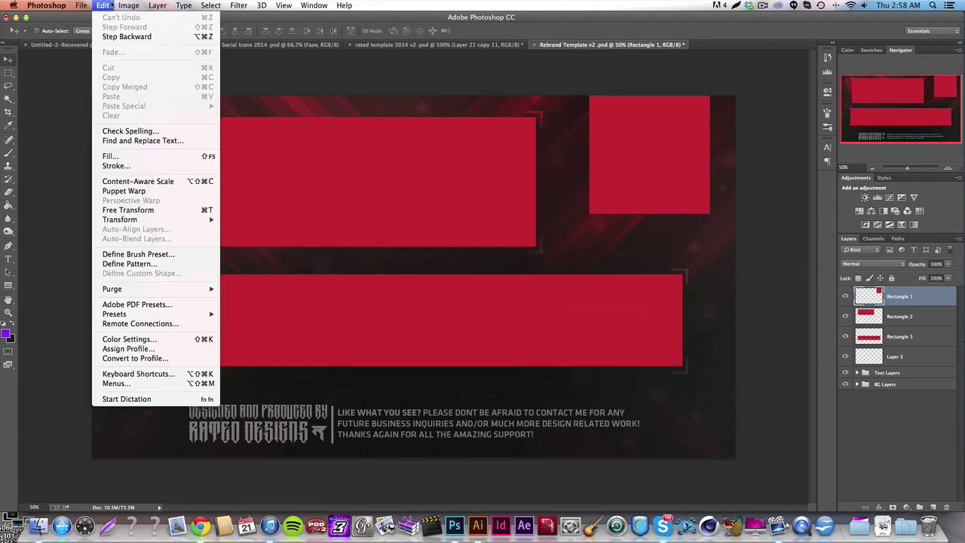
left_click(110, 22)
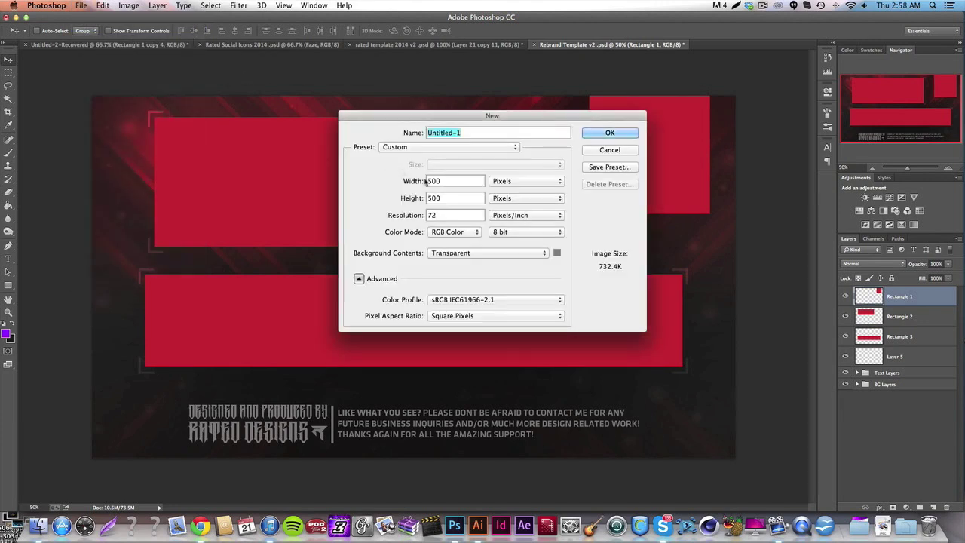
key("Tab")
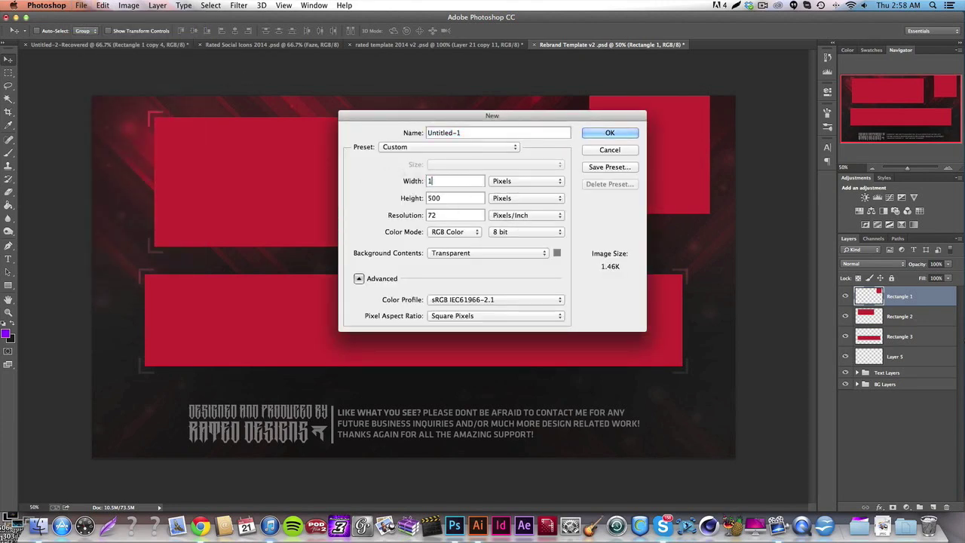
type("2560")
key("Tab")
type("1440")
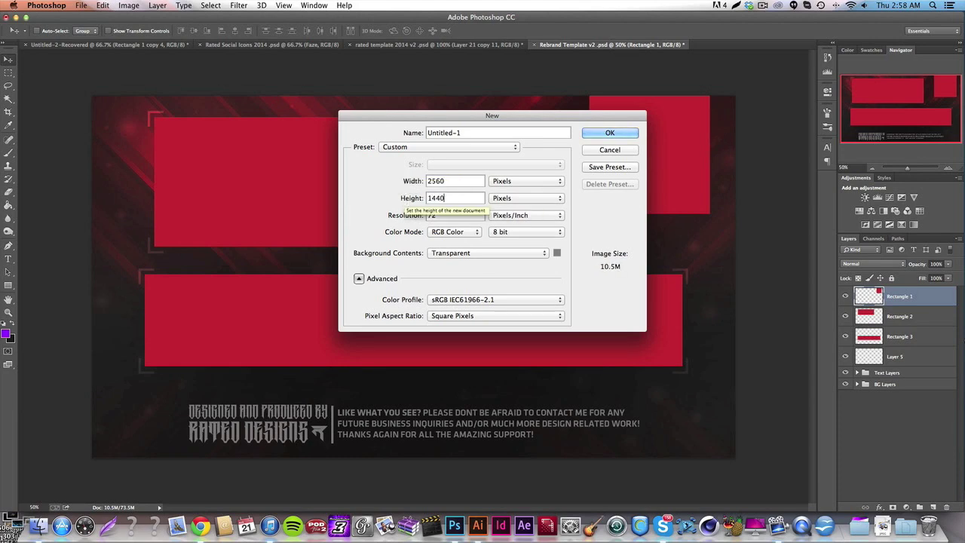
key("Return")
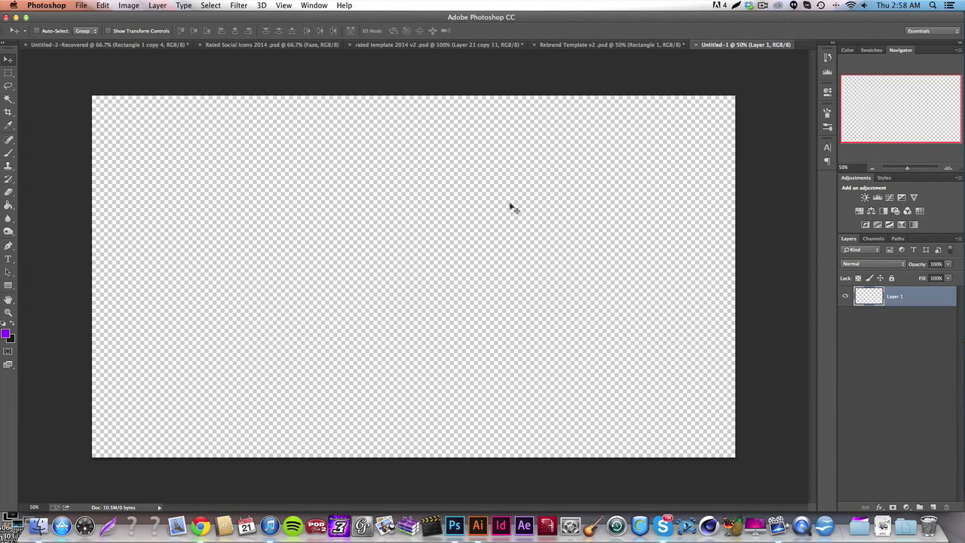
Close the Rebrand Template v2 document without saving its changes
left_click(607, 45)
left_click(716, 47)
left_click(539, 46)
left_click(534, 45)
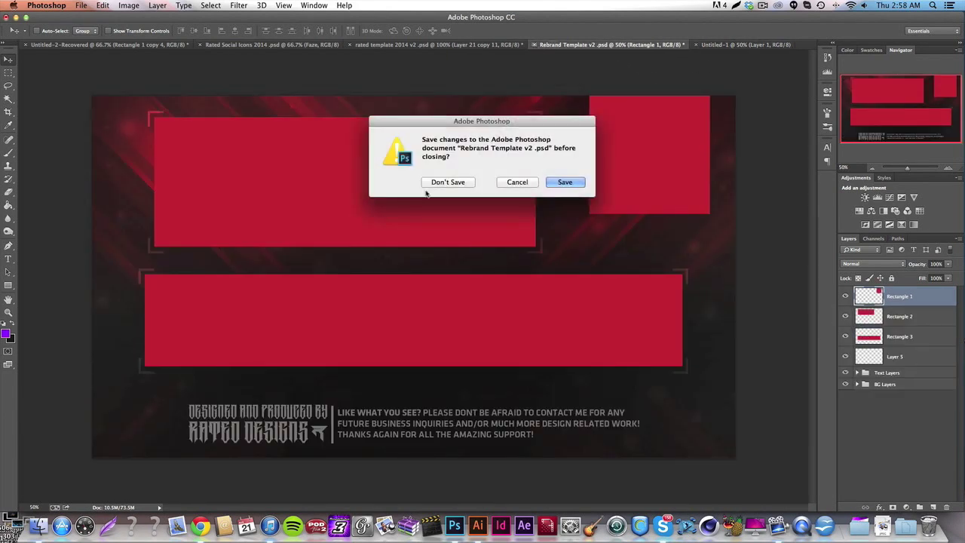
left_click(446, 183)
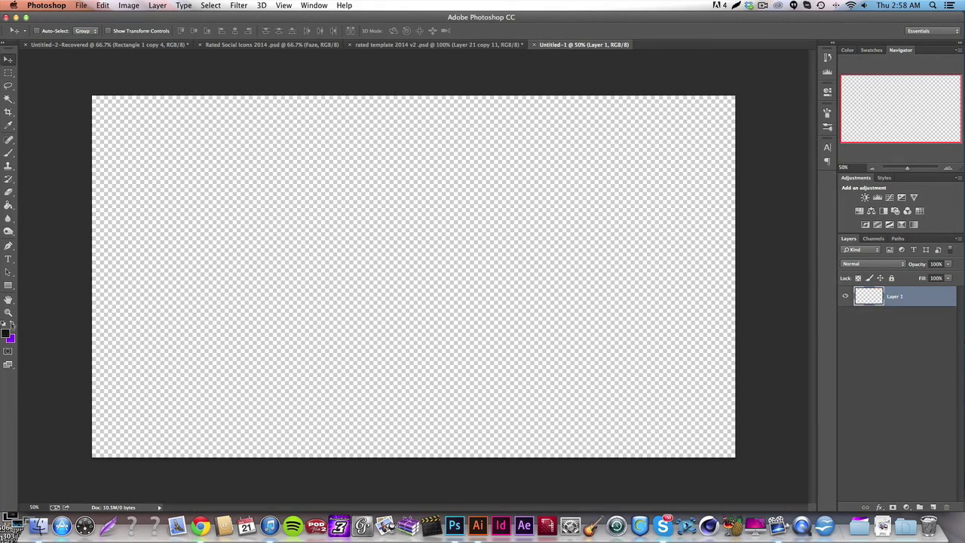
Fill Layer 1 with the near-black swatch colour using the Paint Bucket, and swap the foreground and background colours back
left_click(11, 324)
left_click(8, 204)
left_click(210, 201)
left_click(11, 323)
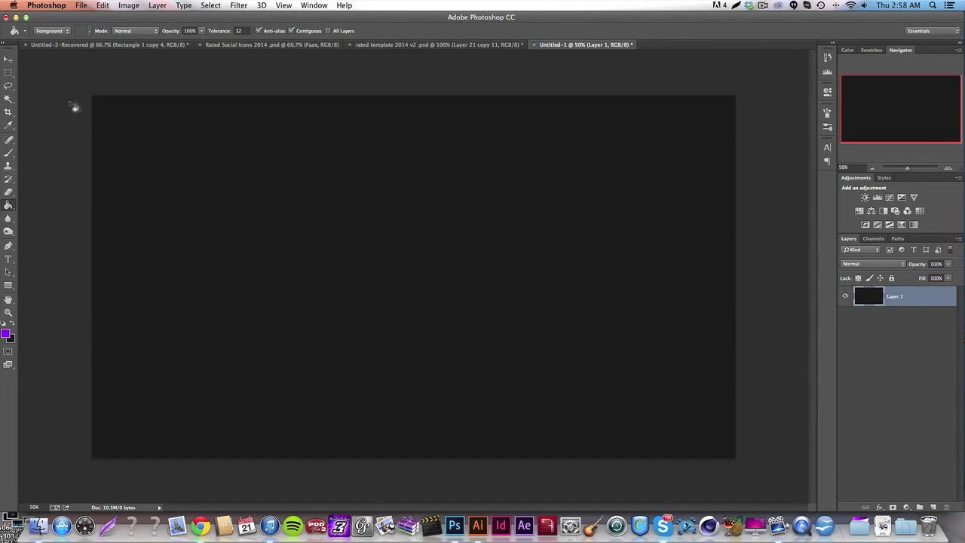
Set the foreground colour to white (ffffff) and return to the Move tool
left_click(9, 73)
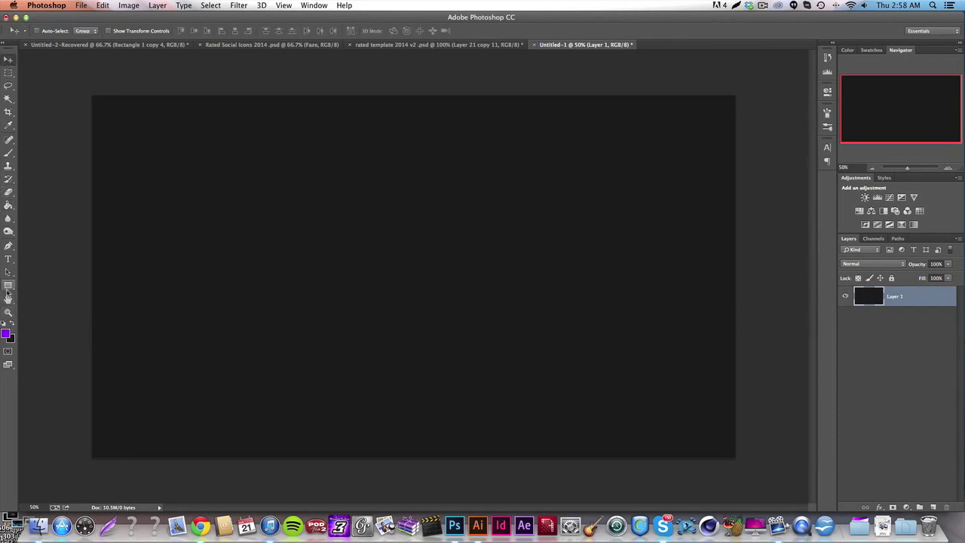
left_click(7, 287)
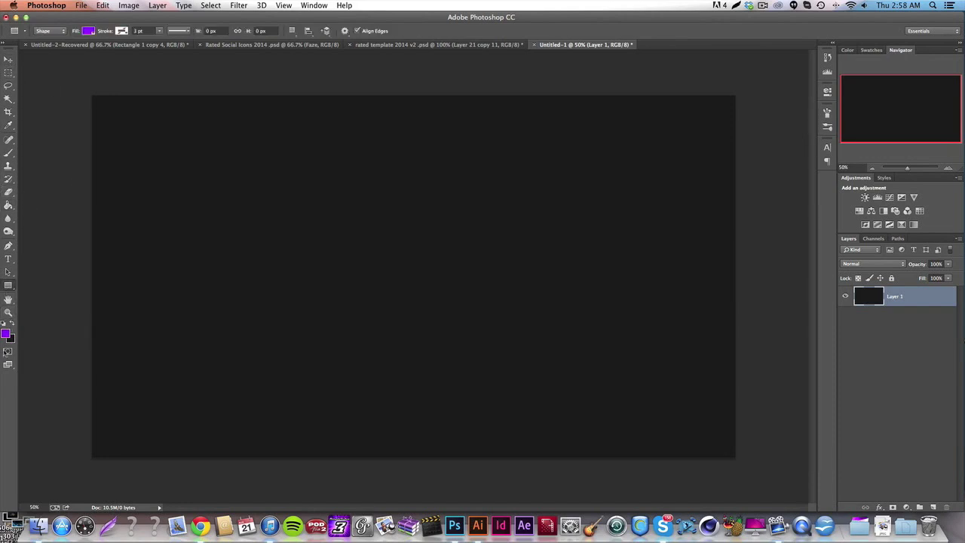
left_click(5, 334)
left_click_drag(641, 326, 472, 234)
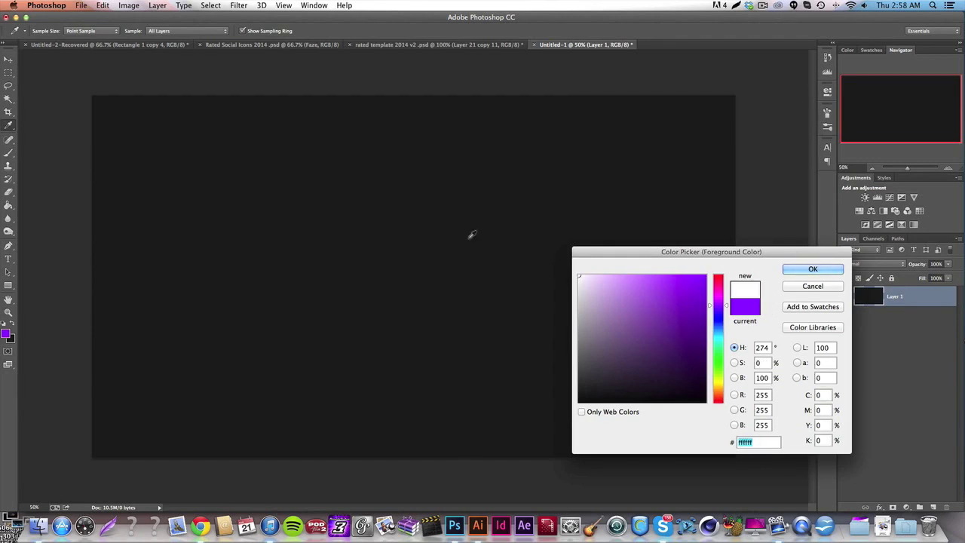
key("Return")
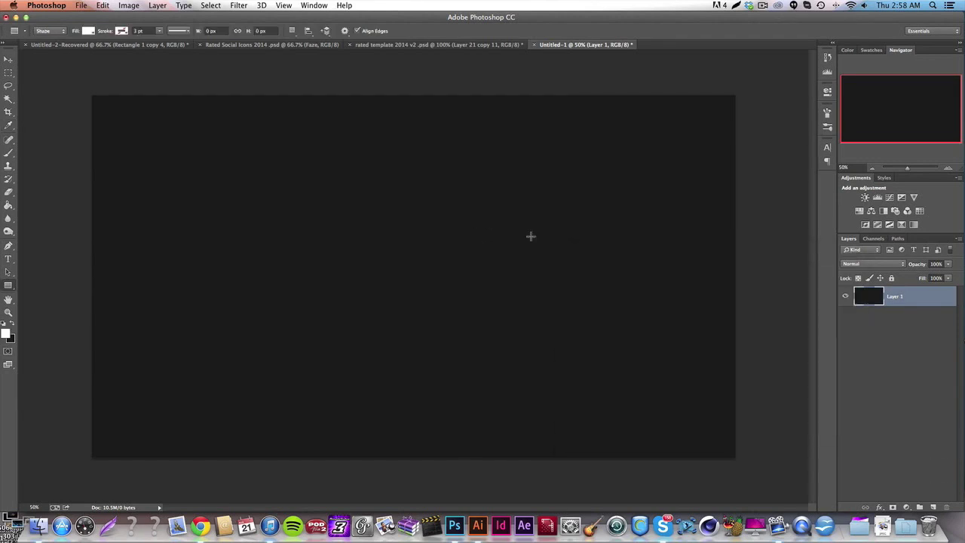
left_click(6, 58)
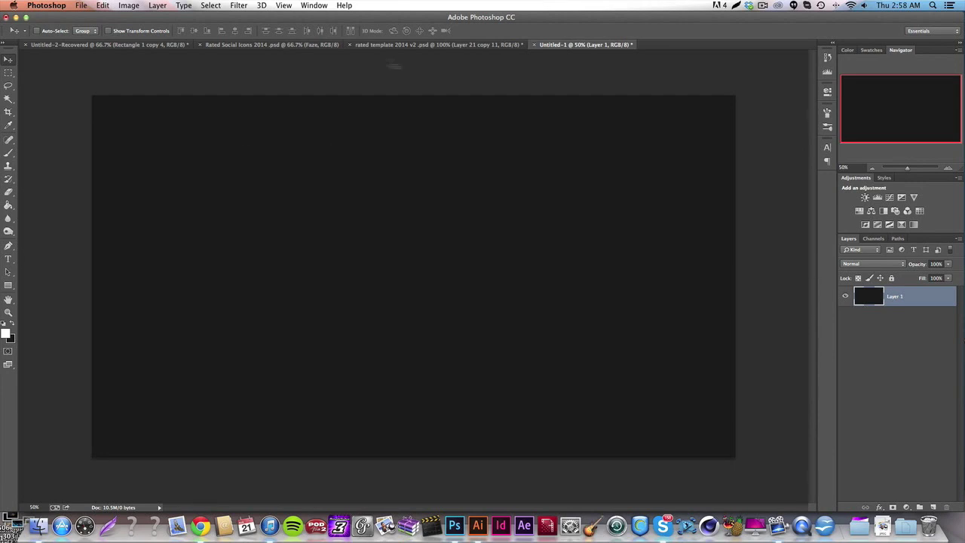
left_click(84, 6)
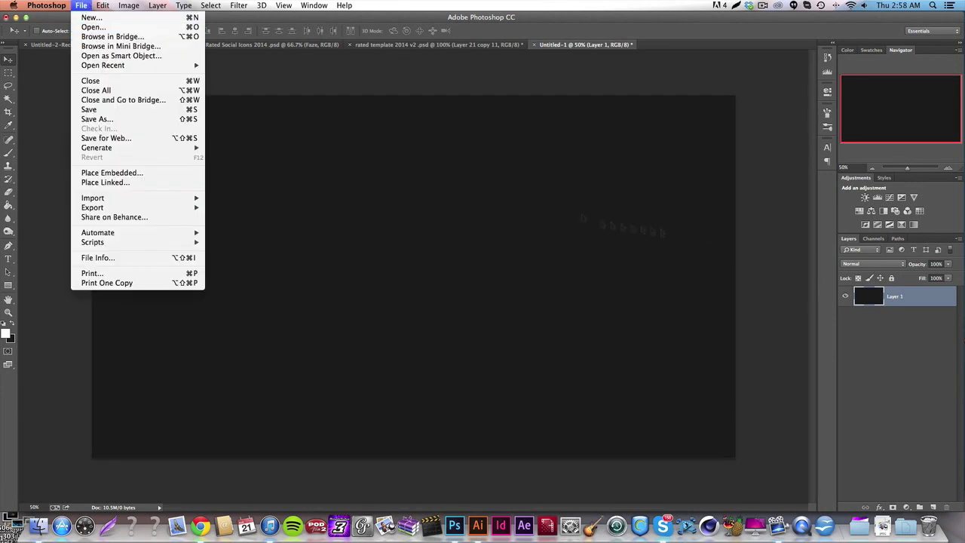
left_click(672, 151)
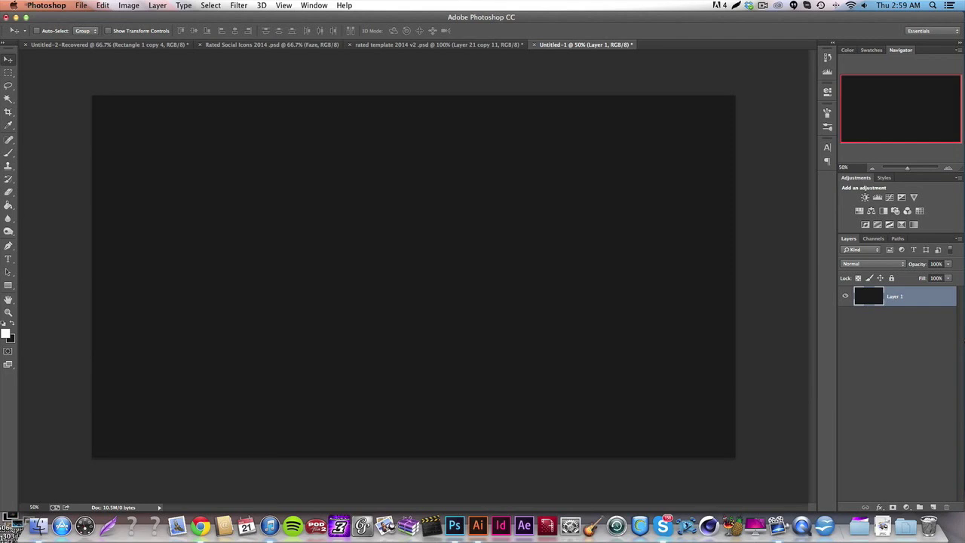
left_click(80, 5)
left_click(79, 5)
left_click(80, 5)
left_click(80, 5)
left_click(80, 6)
Browse the Photoshop stuff folder for the Rated image files to open
left_click(86, 22)
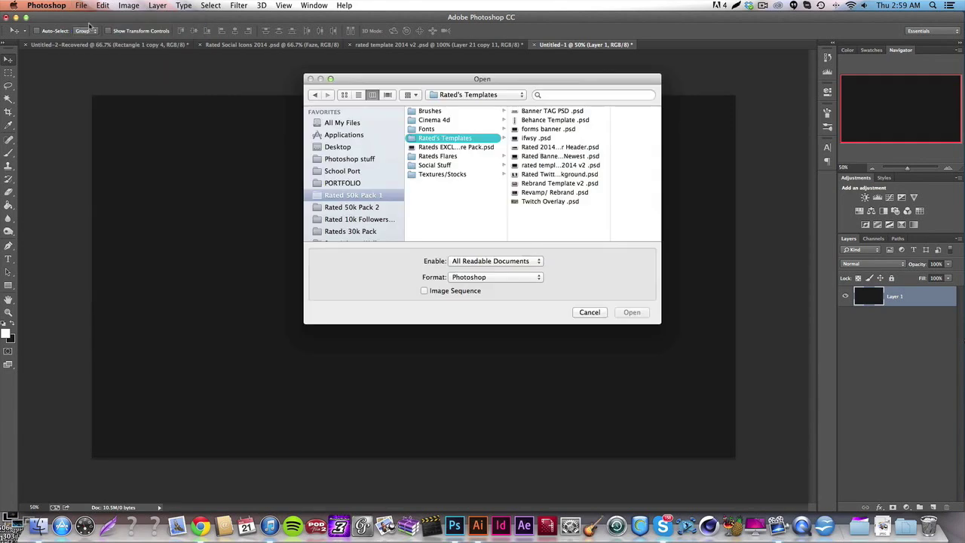
left_click(373, 159)
scroll(449, 186, "down", 10)
left_click(449, 181)
scroll(450, 185, "down", 5)
left_click(450, 182)
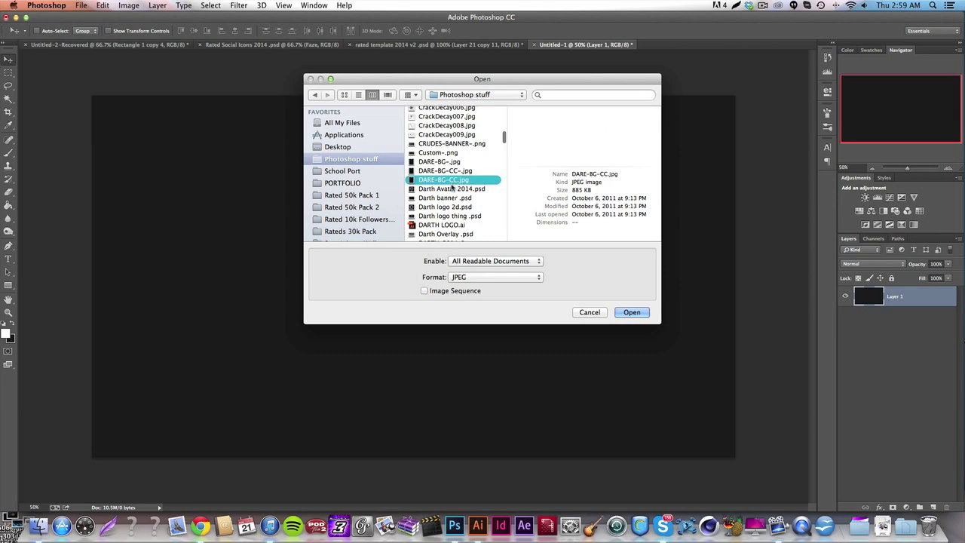
scroll(450, 187, "down", 5)
left_click(450, 181)
scroll(451, 189, "down", 2)
scroll(450, 188, "down", 3)
left_click(451, 182)
scroll(452, 183, "down", 5)
left_click(453, 179)
scroll(456, 180, "down", 4)
left_click(457, 181)
scroll(458, 181, "down", 5)
left_click(458, 181)
scroll(458, 179, "down", 5)
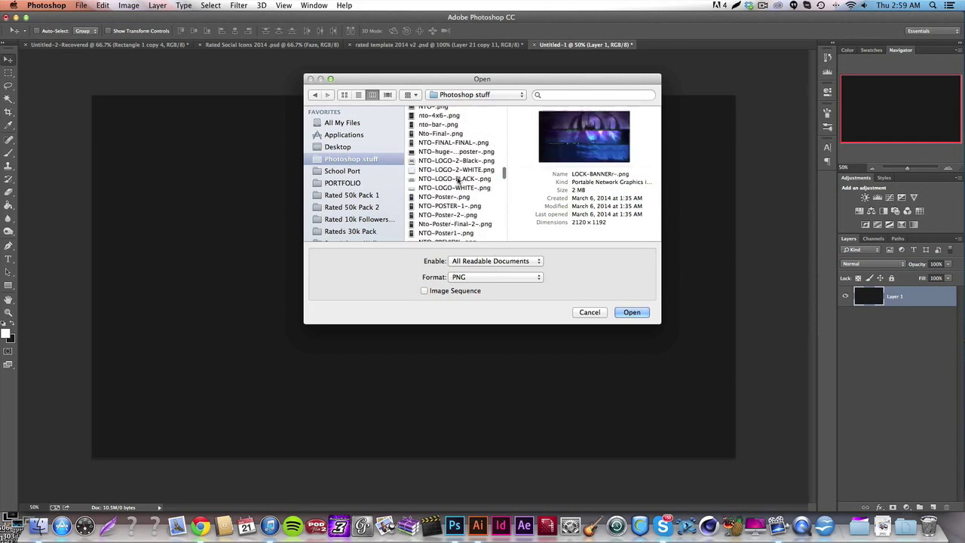
scroll(457, 180, "down", 5)
left_click(457, 180)
scroll(458, 180, "down", 5)
left_click(457, 181)
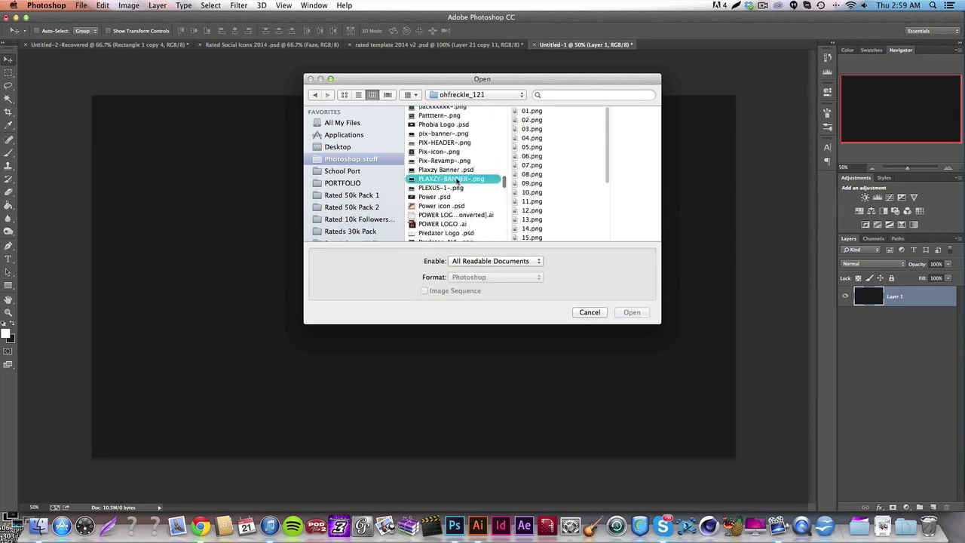
scroll(457, 181, "down", 5)
left_click(457, 180)
scroll(457, 181, "down", 5)
left_click(457, 181)
scroll(458, 180, "up", 5)
left_click(457, 181)
Preview the Rated image files and open RATED-TWITTER-.png
left_click(460, 196)
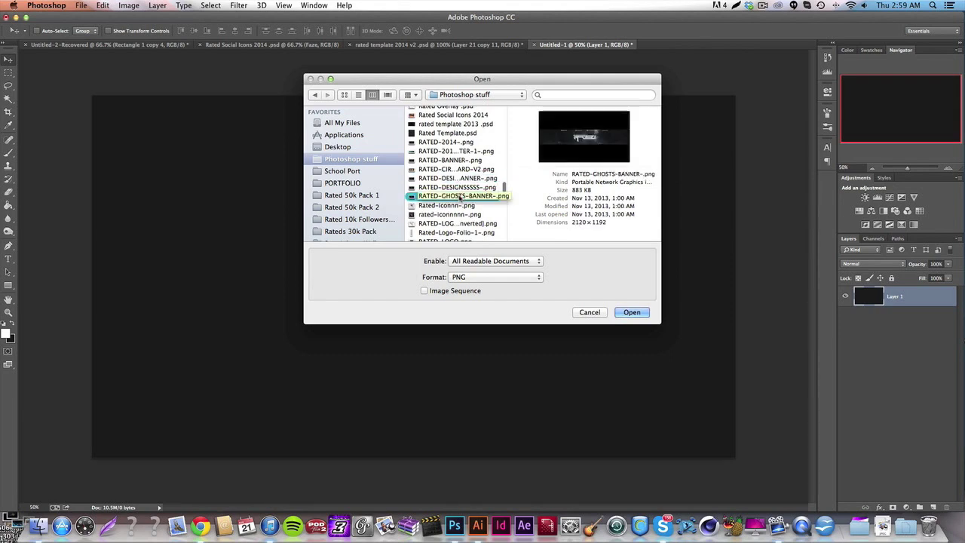
left_click(463, 187)
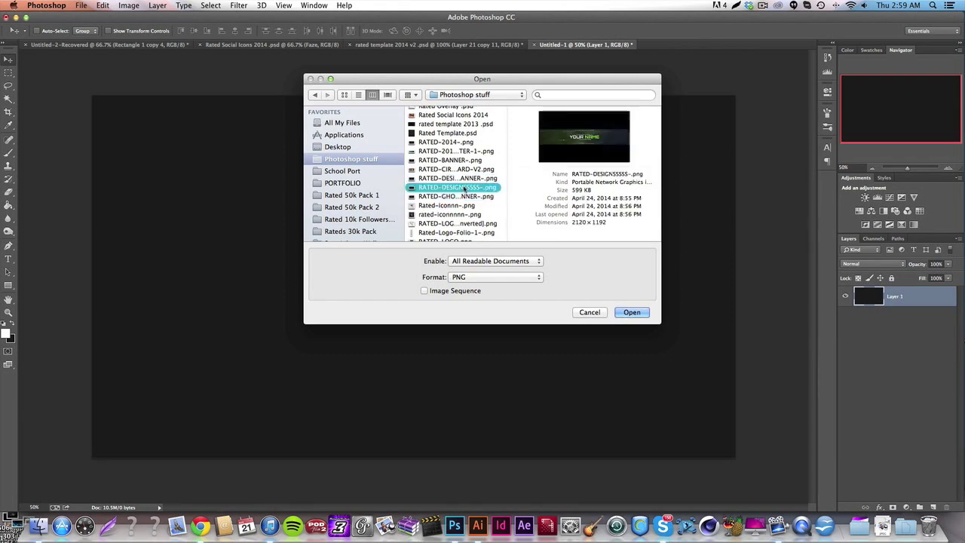
scroll(463, 188, "down", 3)
left_click(457, 174)
left_click(467, 201)
left_click(467, 210)
left_click(465, 218)
left_click(464, 228)
scroll(465, 222, "down", 2)
left_click(467, 218)
scroll(467, 202, "down", 3)
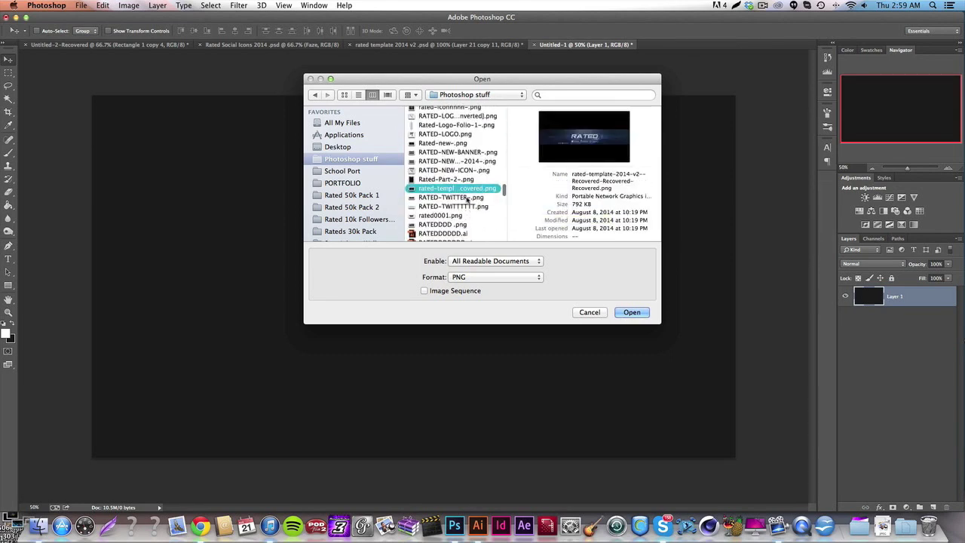
left_click(468, 198)
left_click(467, 207)
left_click(467, 197)
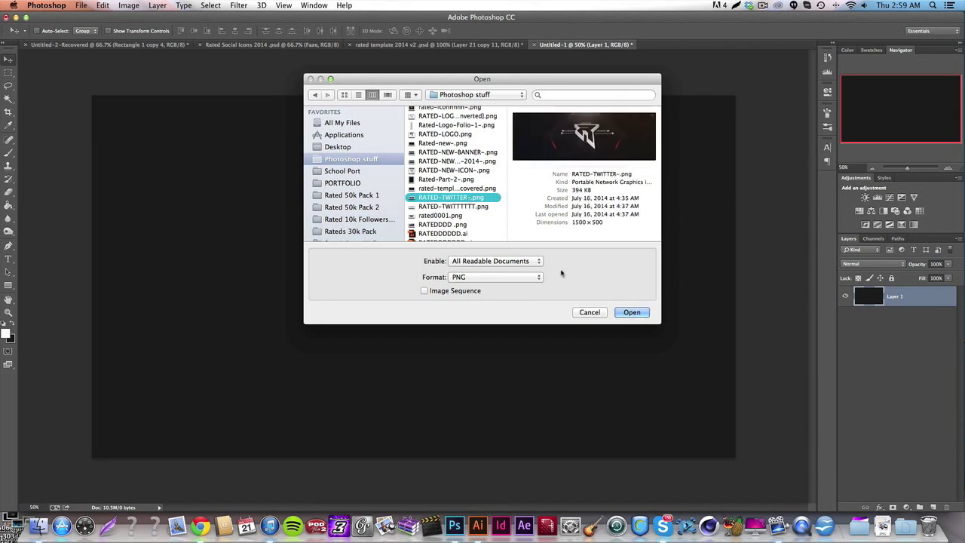
left_click(641, 314)
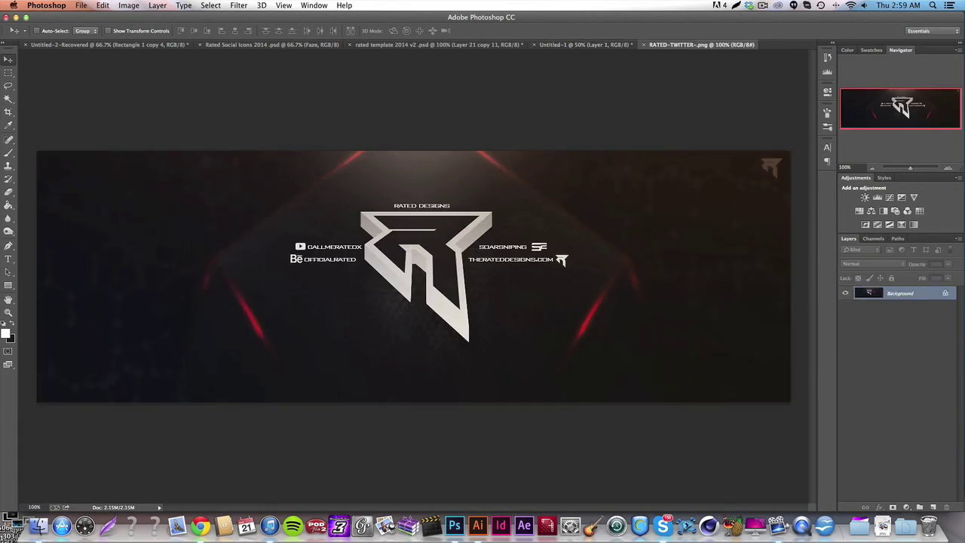
Copy the Twitter header image into the Untitled-1 document and place it near the canvas's upper-left corner
left_click_drag(554, 44, 388, 200)
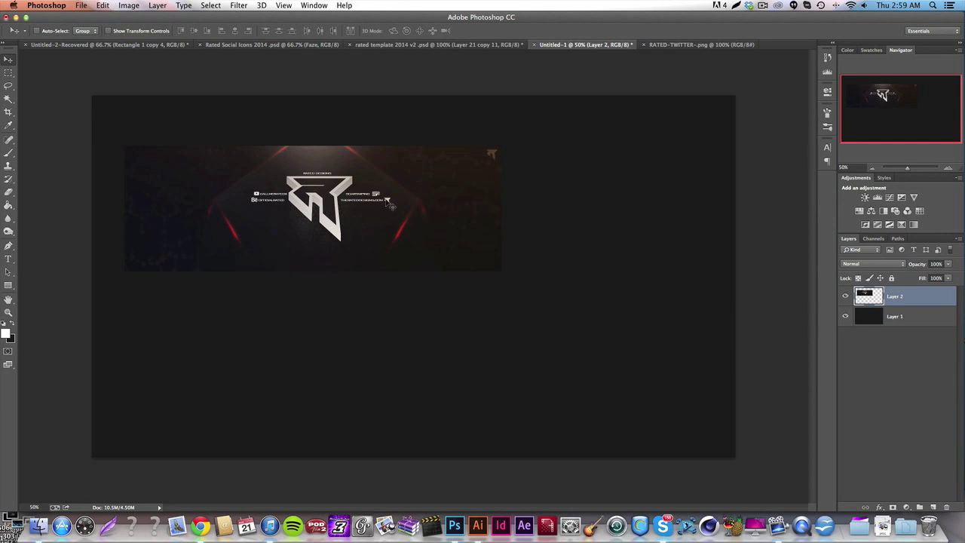
left_click_drag(387, 201, 428, 205)
left_click_drag(586, 213, 395, 190)
mouse_move(400, 156)
left_mouse_down()
mouse_move(412, 161)
mouse_move(405, 170)
left_mouse_up()
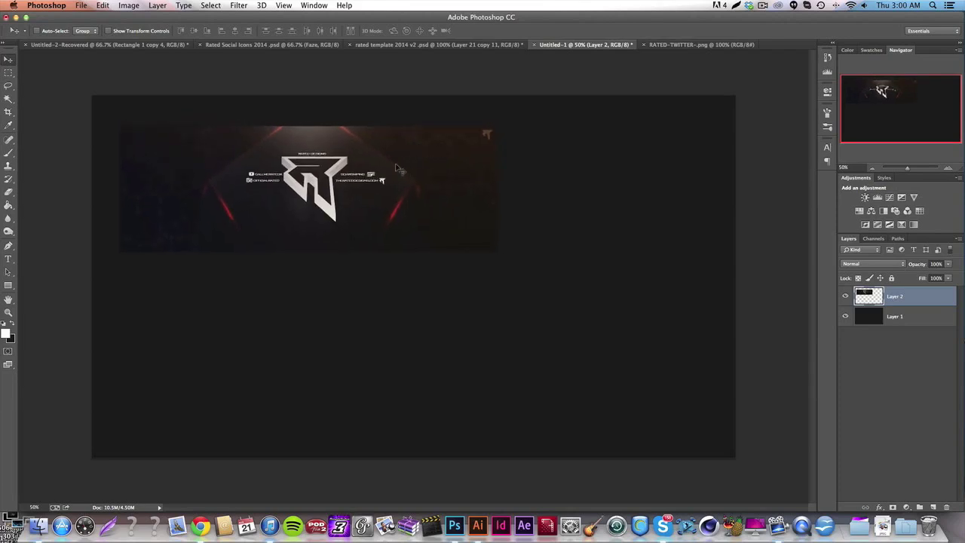
Show the rulers and place guides along the header's left and top edges, plus a vertical guide at about 34 near the canvas's right edge
key("super+r")
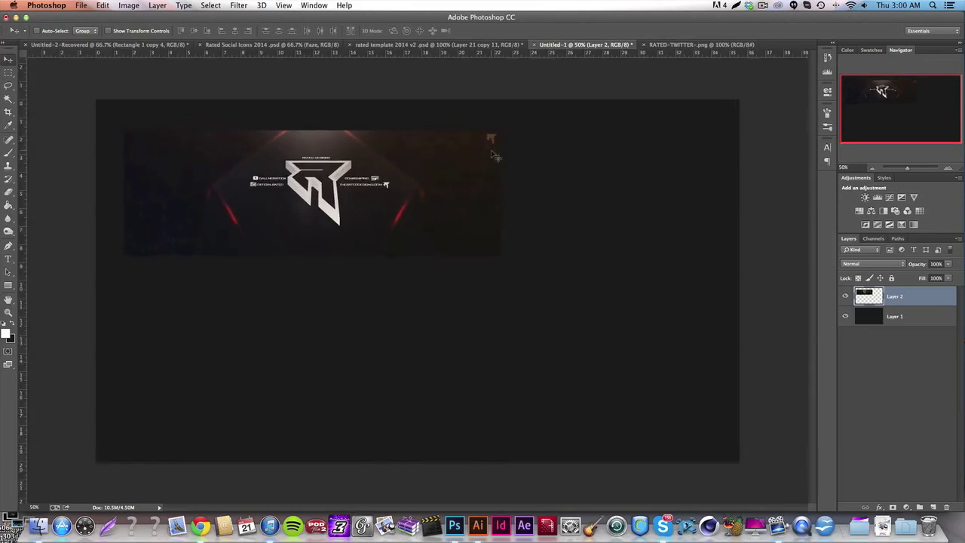
mouse_move(22, 181)
left_mouse_down()
mouse_move(111, 192)
mouse_move(23, 189)
left_mouse_up()
left_click_drag(22, 176, 122, 132)
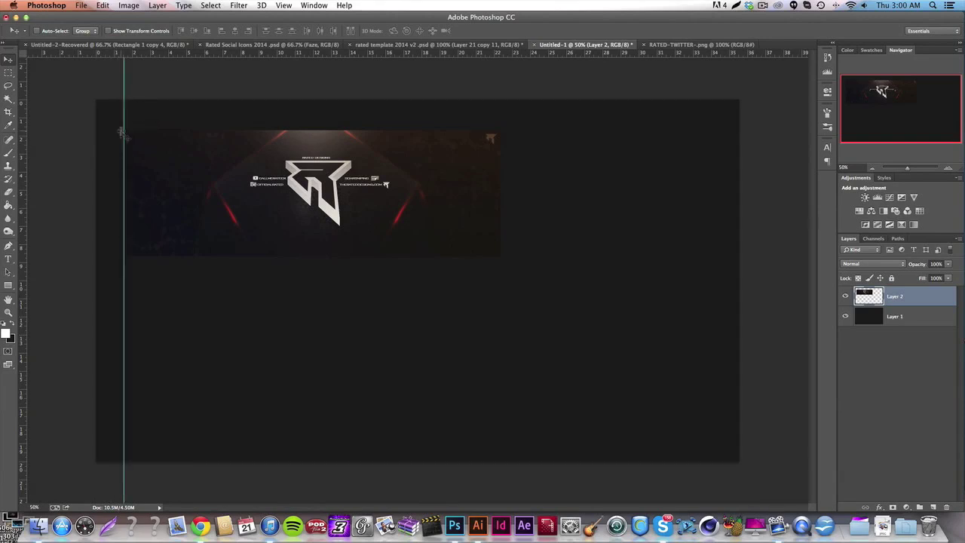
left_click_drag(219, 51, 207, 131)
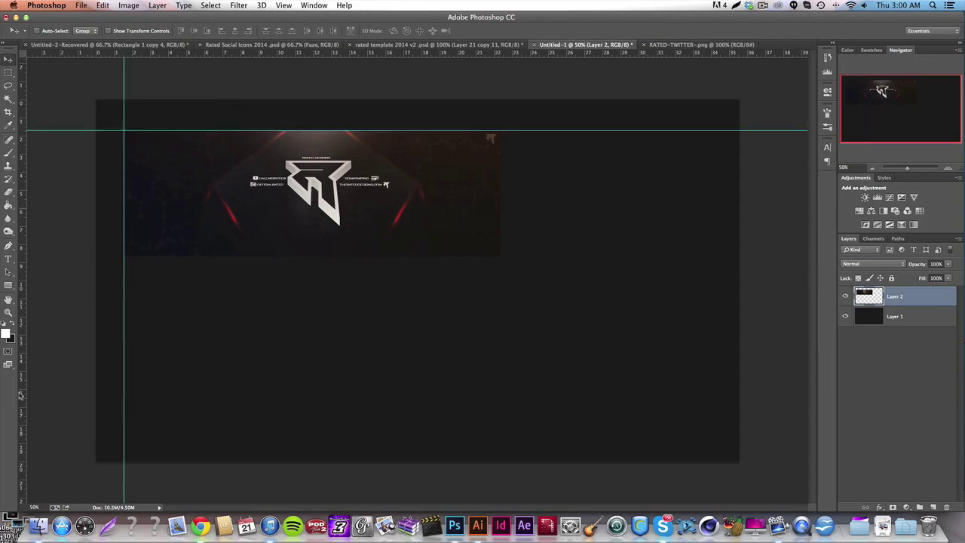
left_click_drag(23, 224, 710, 213)
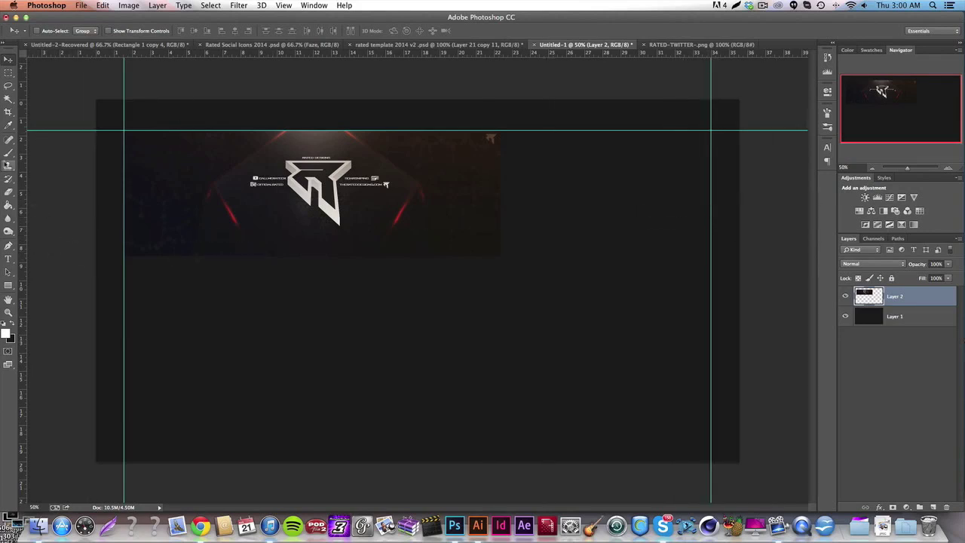
Add a horizontal guide at about 18 near the canvas's lower edge, and align the header image with the slightly raised upper guide
mouse_move(24, 153)
left_mouse_down()
mouse_move(169, 155)
mouse_move(23, 154)
left_mouse_up()
left_click_drag(287, 55, 262, 433)
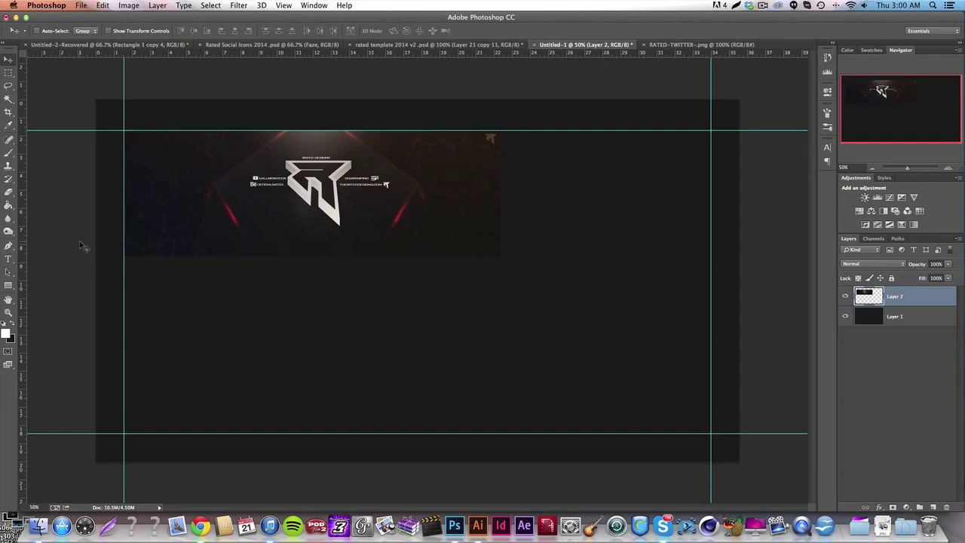
left_click_drag(314, 129, 315, 126)
left_click_drag(445, 252, 485, 289)
left_click_drag(351, 127, 352, 129)
left_click_drag(345, 190, 302, 157)
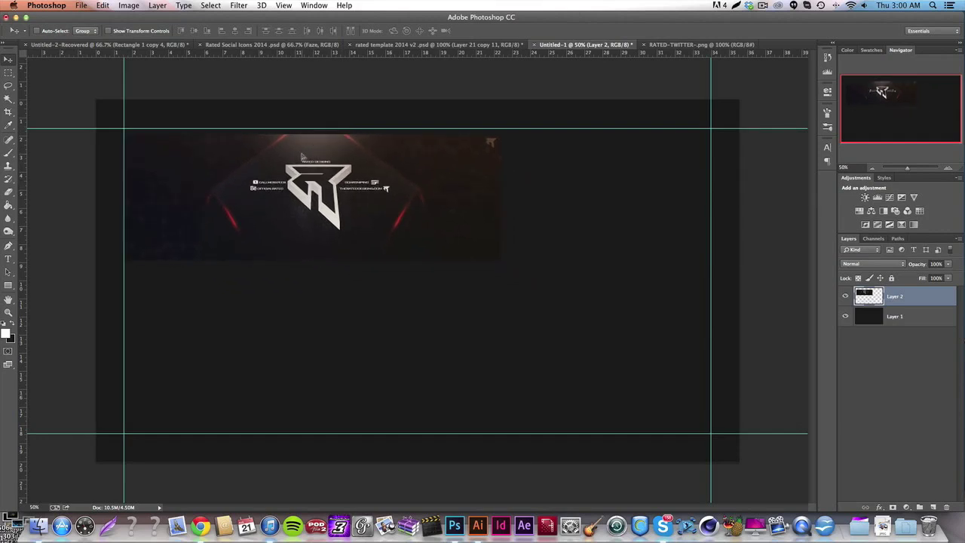
left_click_drag(249, 140, 249, 129)
Examine the header's alignment with the guides at 100% zoom around its upper-left corner, and restore the 50% overview
left_click(42, 505)
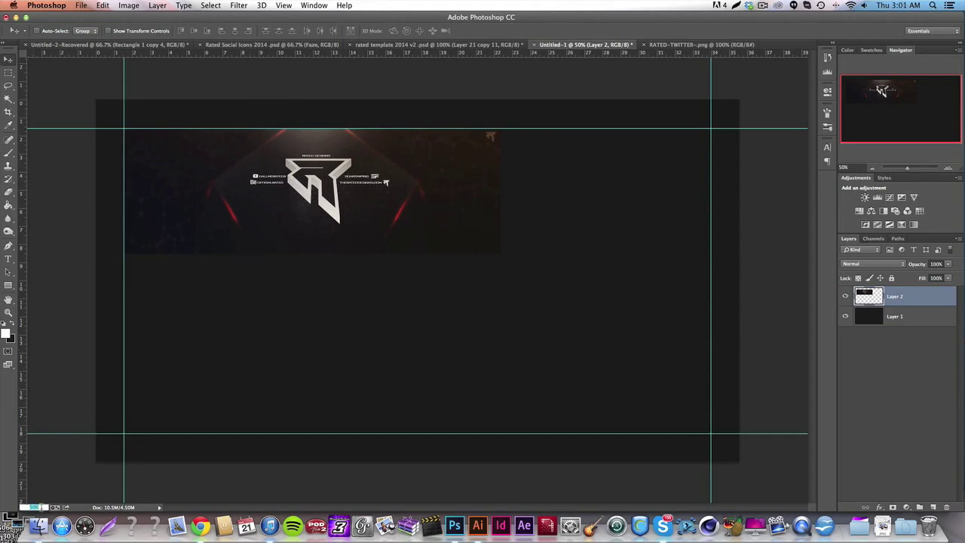
key("Return")
scroll(377, 281, "up", 5)
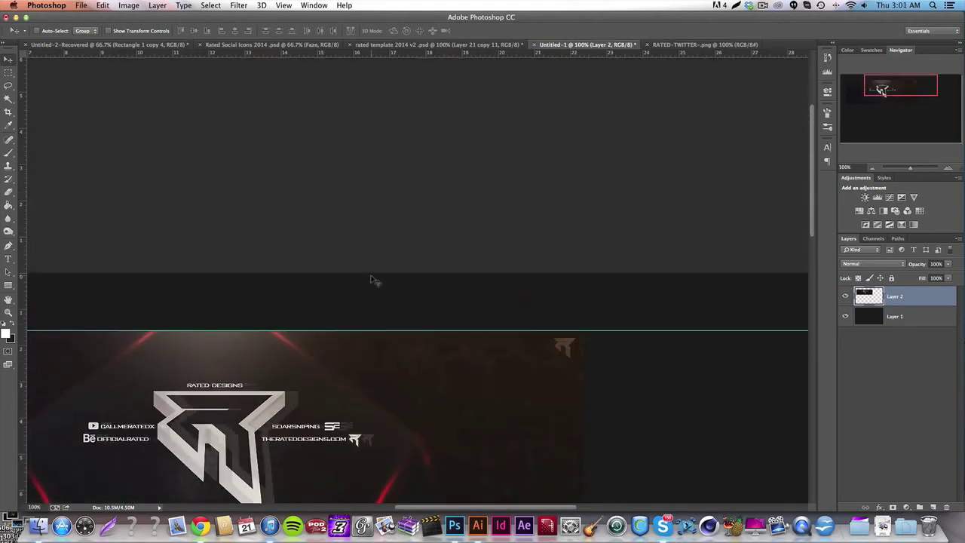
scroll(385, 280, "left", 8)
scroll(384, 280, "down", 3)
scroll(520, 297, "right", 6)
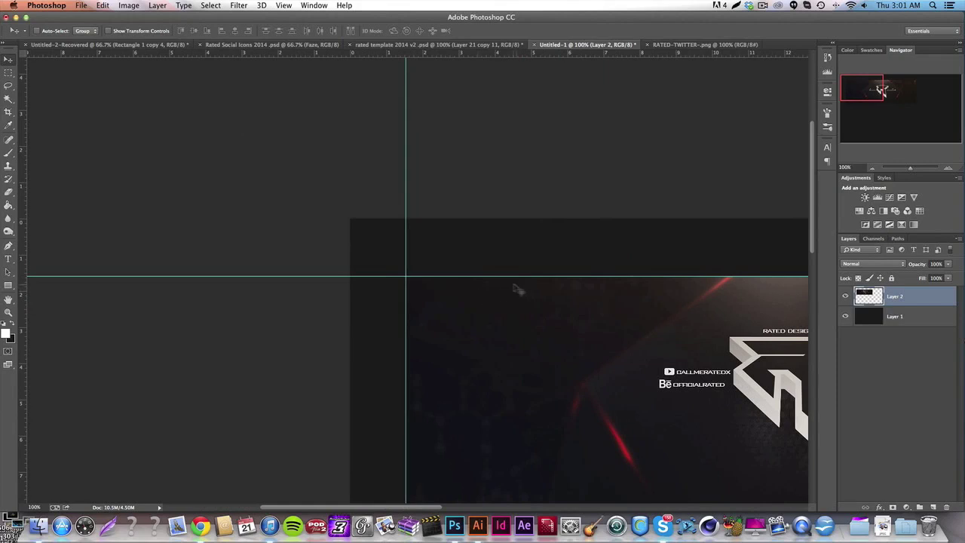
scroll(520, 290, "right", 2)
left_click(35, 507)
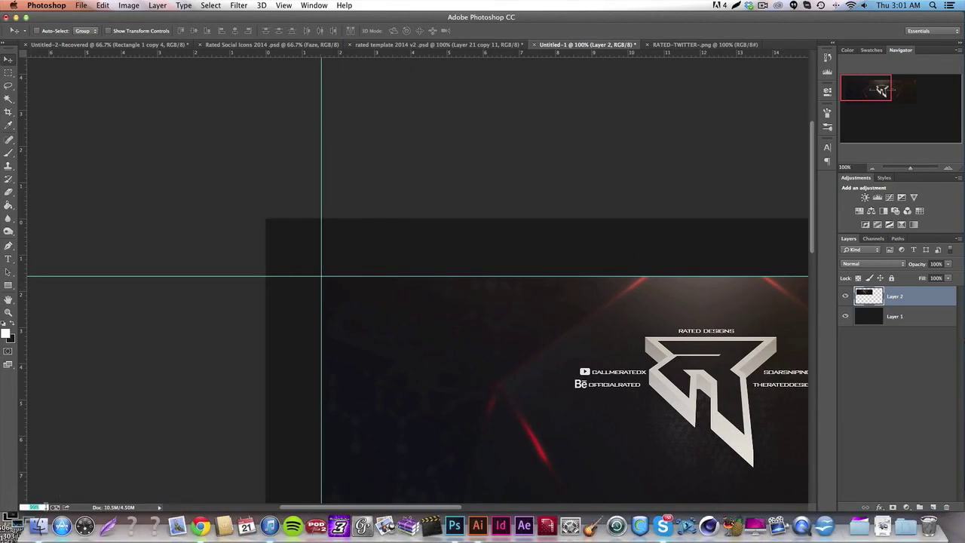
type("50")
key("Return")
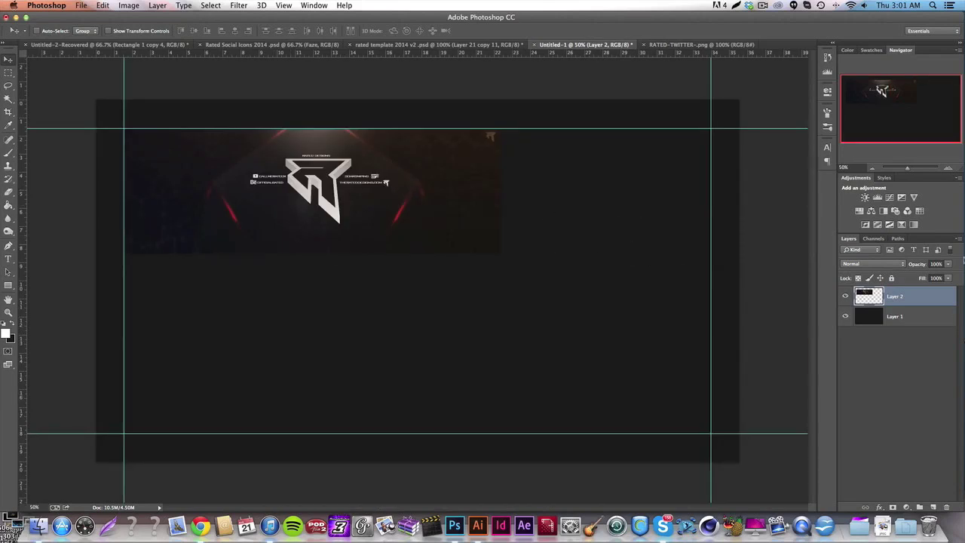
Draw a white rectangle of about 1501 x 499 px over the whole header image, starting at the guide intersection
key("u")
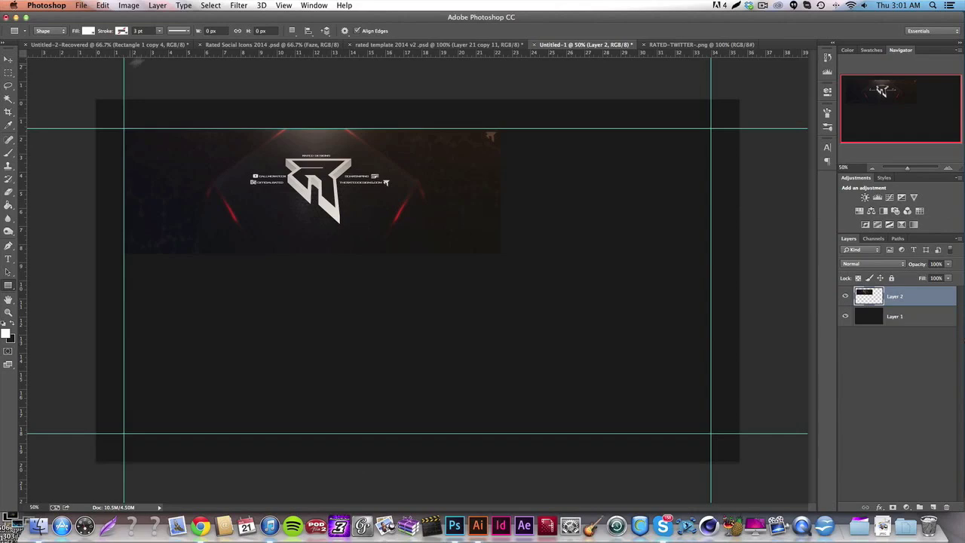
left_click(44, 506)
type("200")
key("Return")
scroll(589, 113, "left", 10)
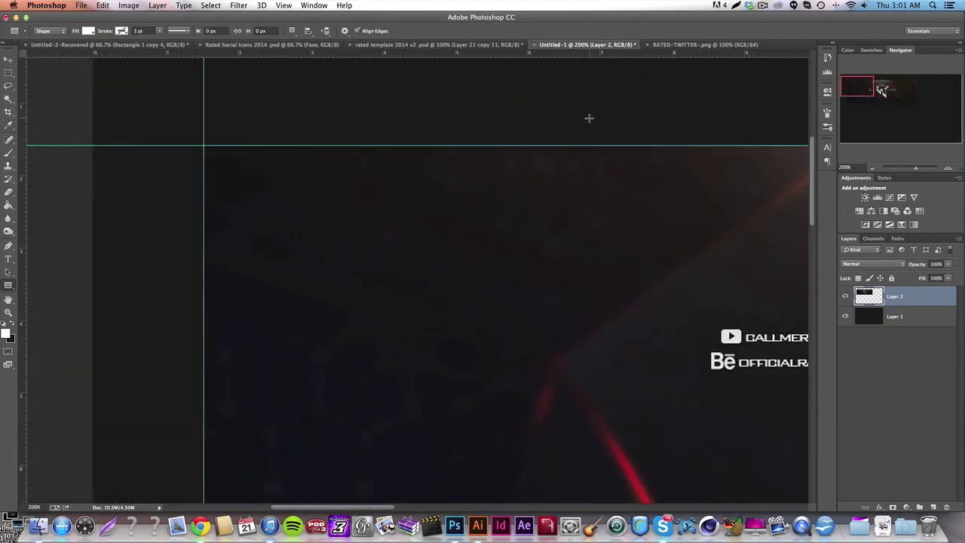
left_click_drag(201, 141, 656, 405)
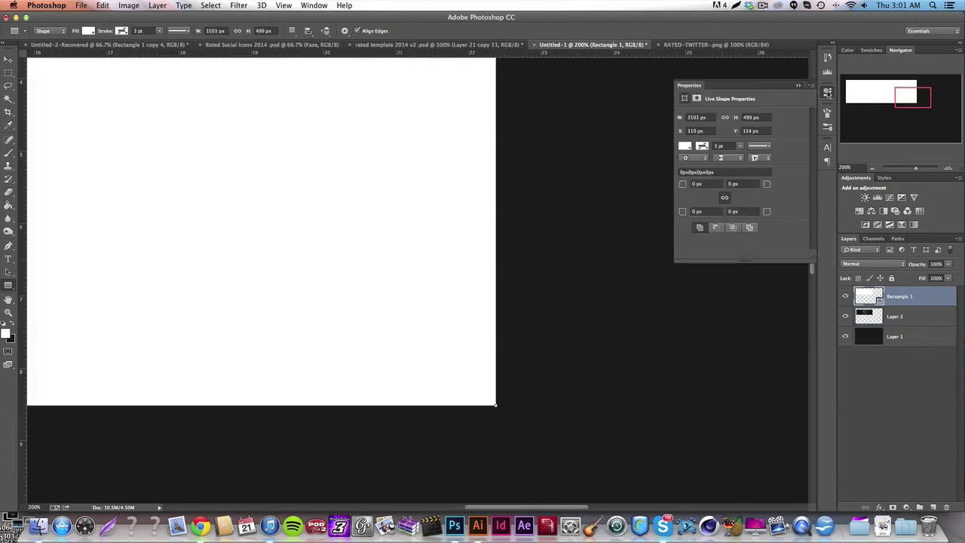
left_click(827, 91)
Move the white rectangle's layer beneath the header image layer
scroll(415, 248, "left", 10)
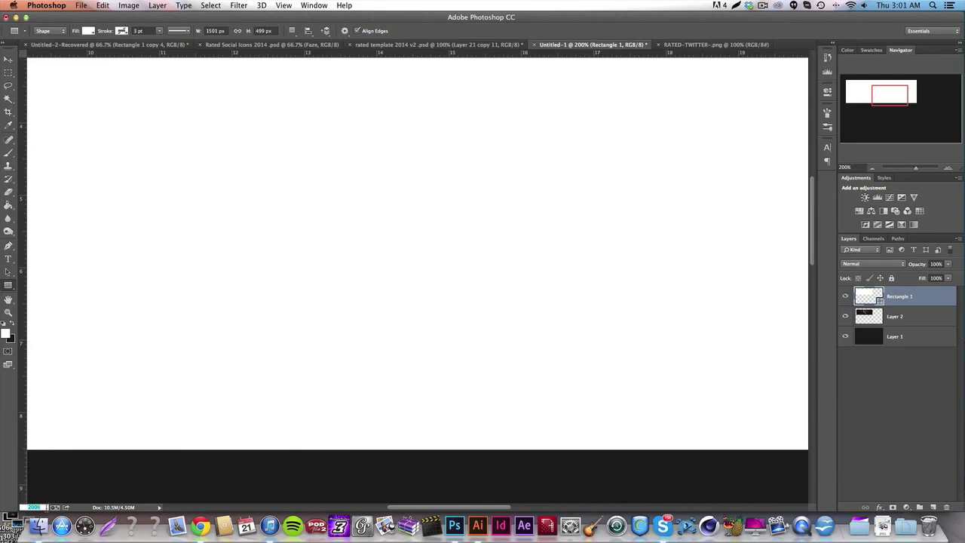
key("super+minus")
scroll(415, 248, "left", 3)
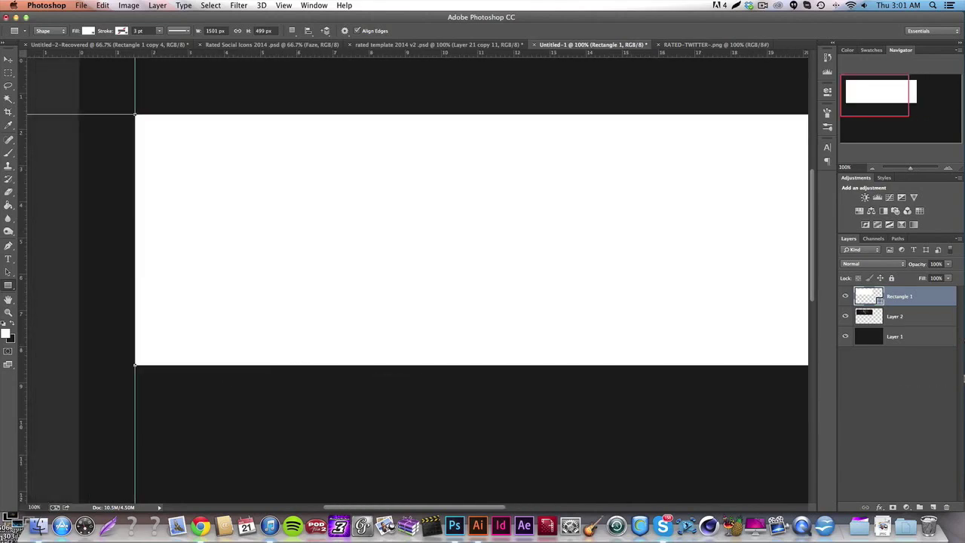
left_click_drag(923, 310, 923, 326)
scroll(631, 351, "right", 5)
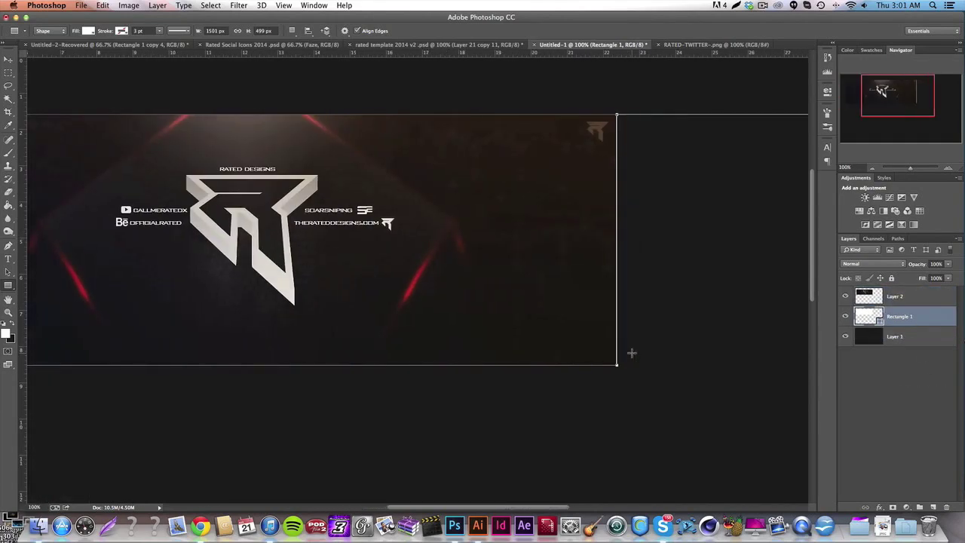
Pull the white rectangle's left edge slightly inward with Free Transform to match the header's left edge
scroll(631, 352, "left", 3)
scroll(631, 352, "left", 2)
left_click(8, 60)
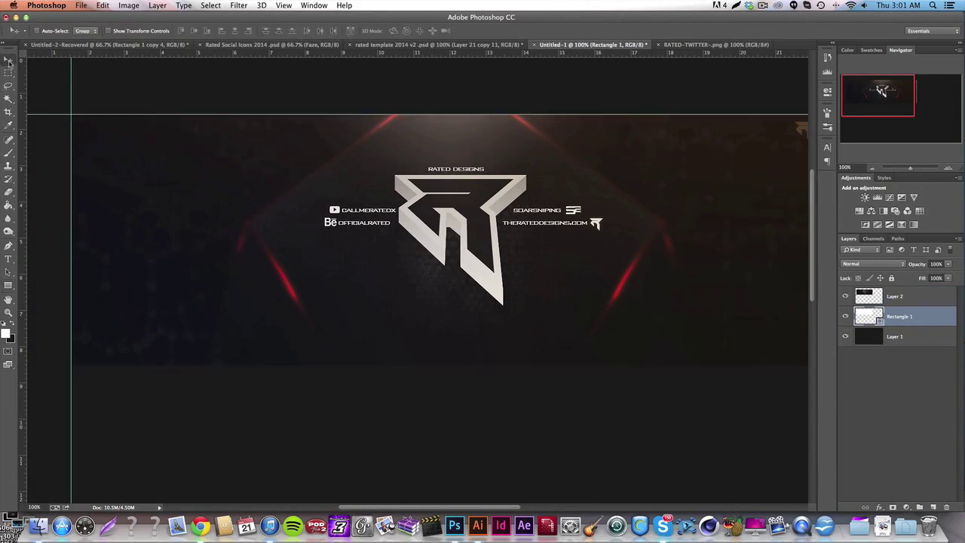
scroll(357, 394, "right", 5)
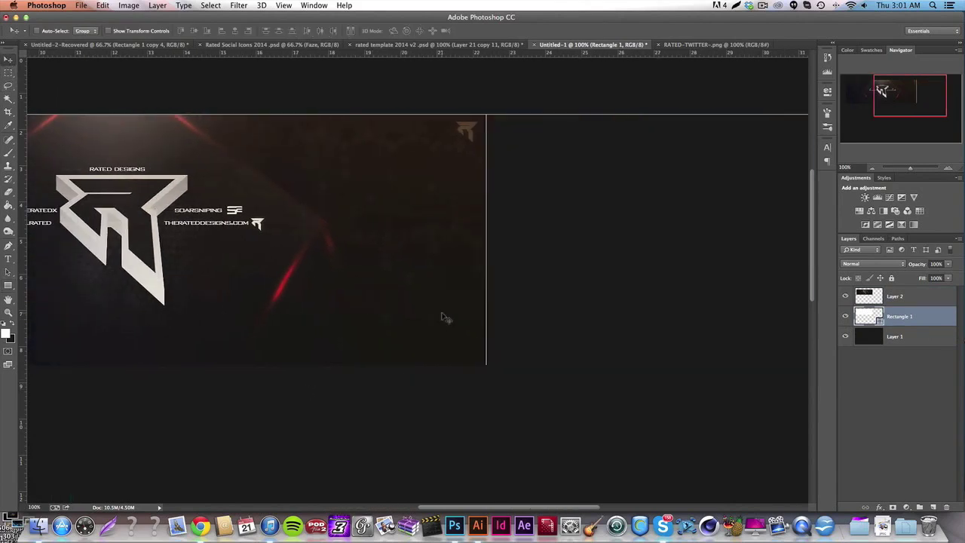
scroll(445, 318, "left", 9)
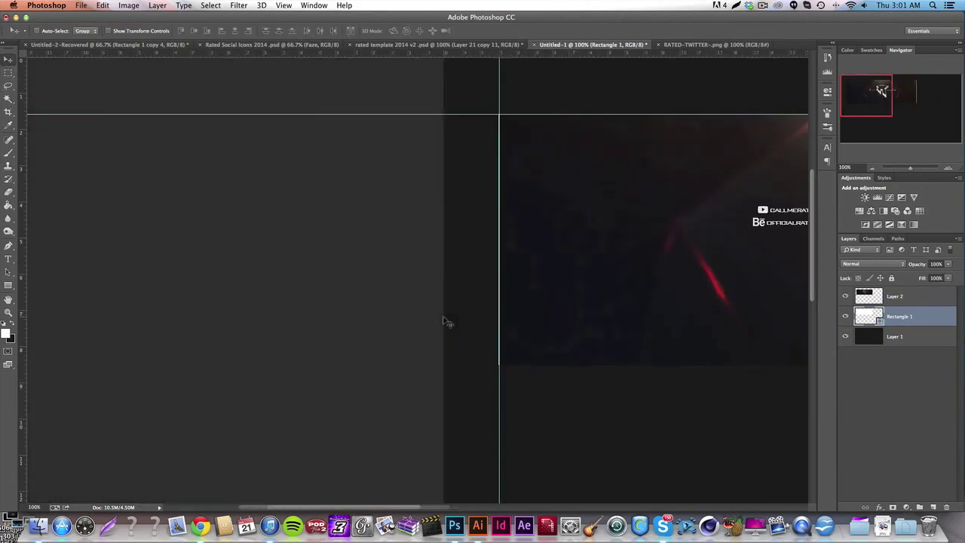
scroll(445, 322, "right", 3)
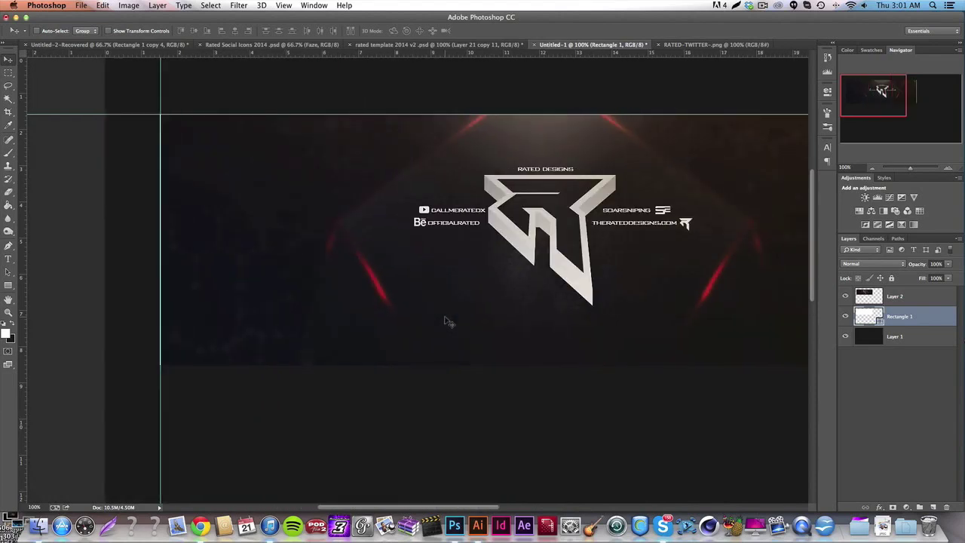
key("super+t")
left_click_drag(161, 239, 162, 240)
key("Return")
Scale the white rectangle to about 101.40% around its centre so it frames the header image
scroll(294, 276, "right", 5)
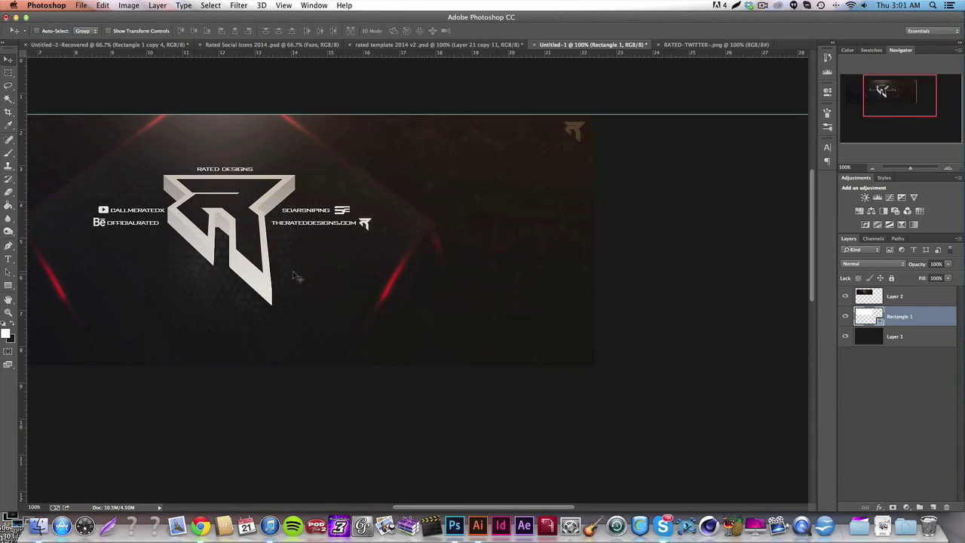
scroll(360, 297, "left", 4)
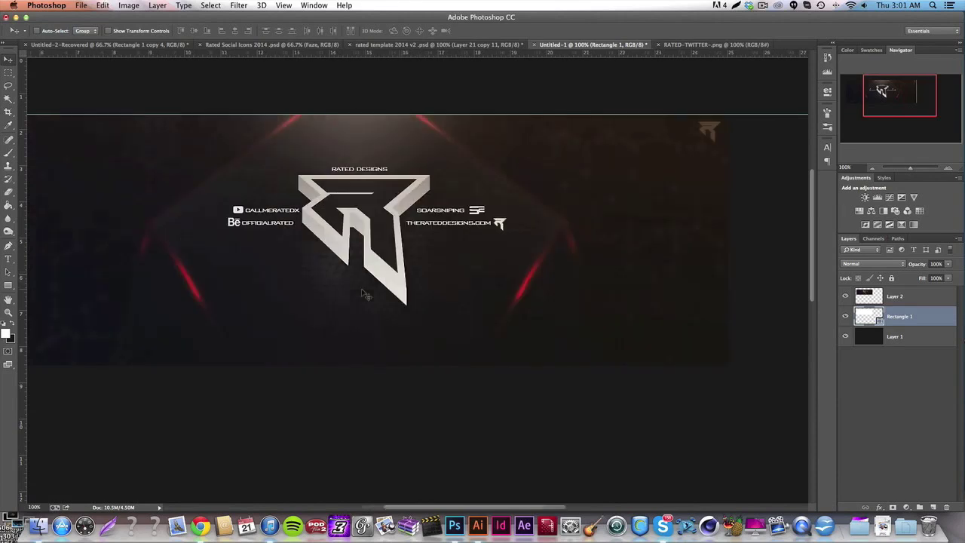
key("ctrl+t")
scroll(362, 294, "right", 4)
scroll(362, 294, "up", 1)
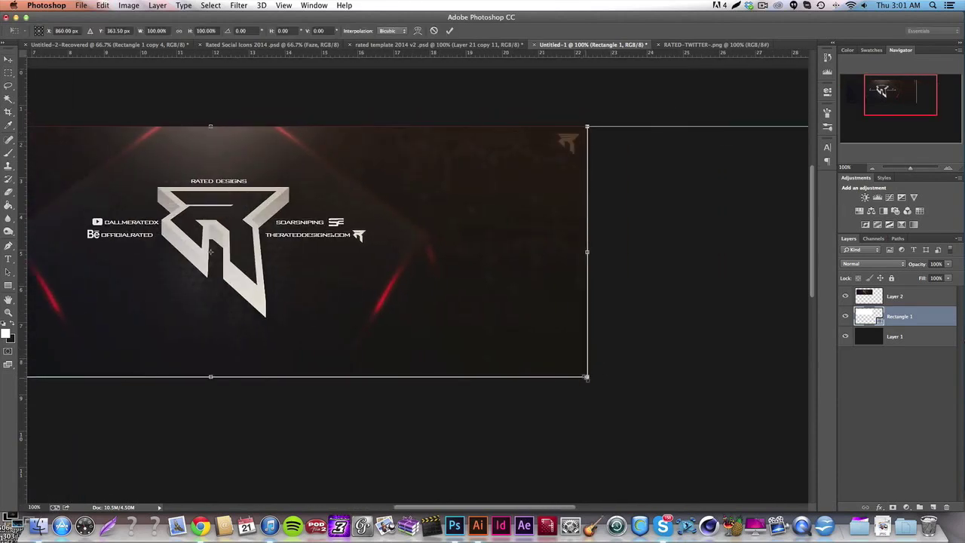
left_click_drag(588, 379, 593, 379)
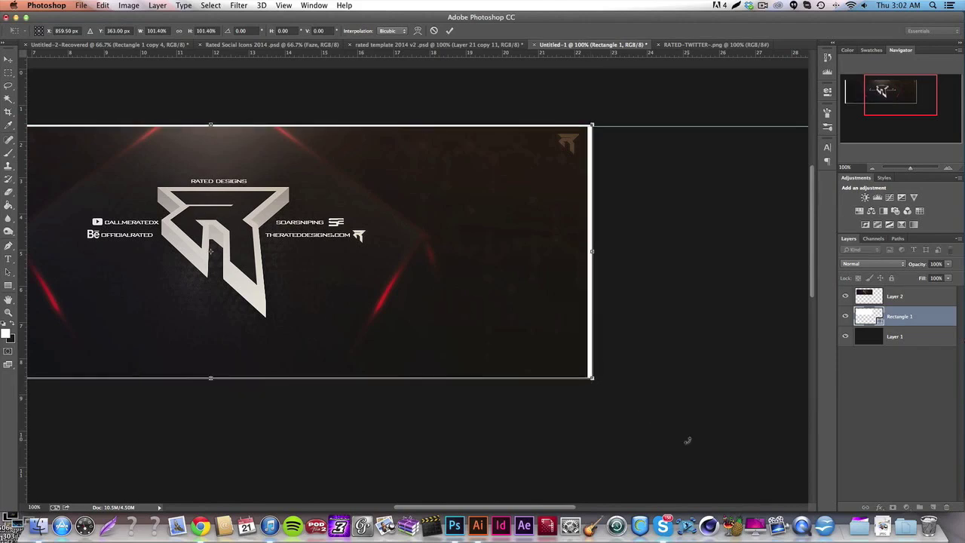
key("Return")
Stretch the white rectangle's height to about 102.37% around its centre to thicken the border above and below the header
scroll(687, 440, "left", 10)
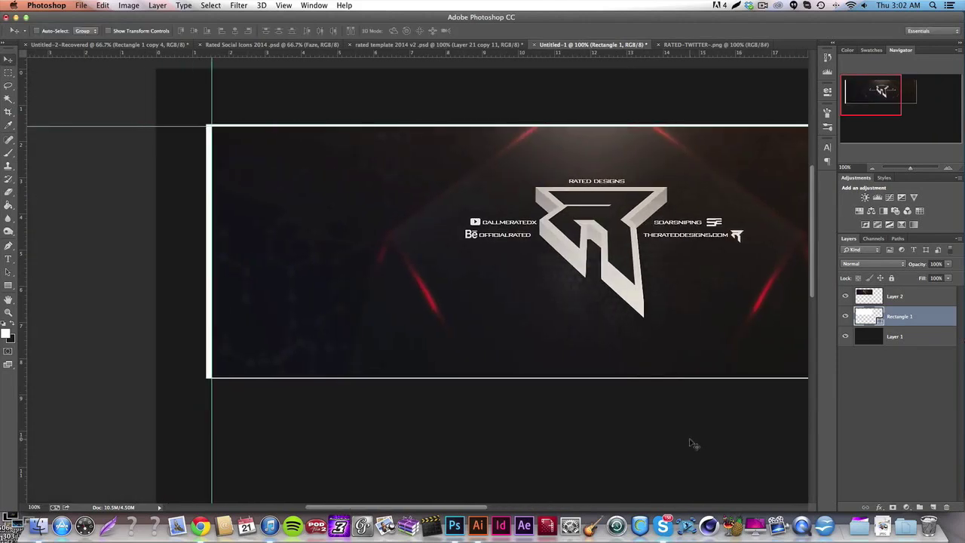
scroll(688, 442, "right", 4)
key("ctrl+t")
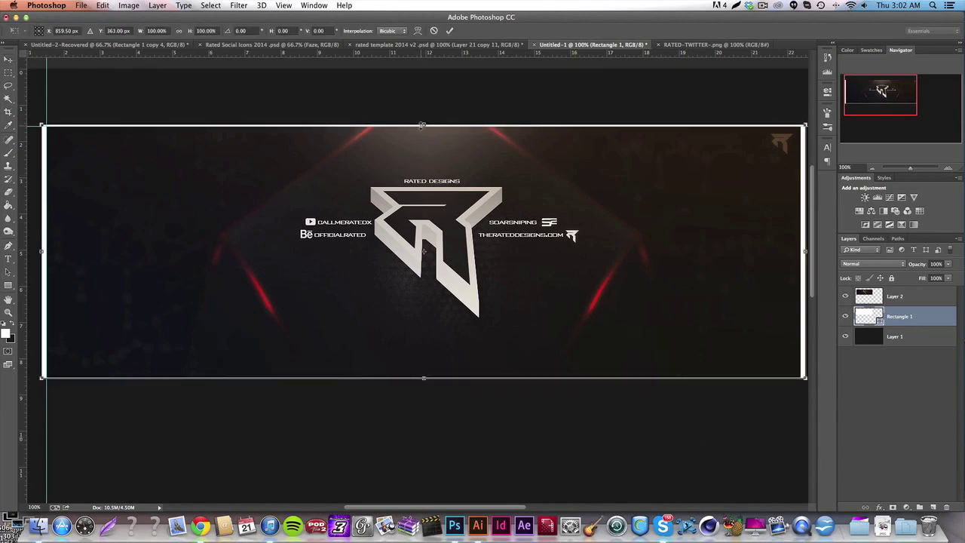
left_click_drag(424, 122, 424, 121)
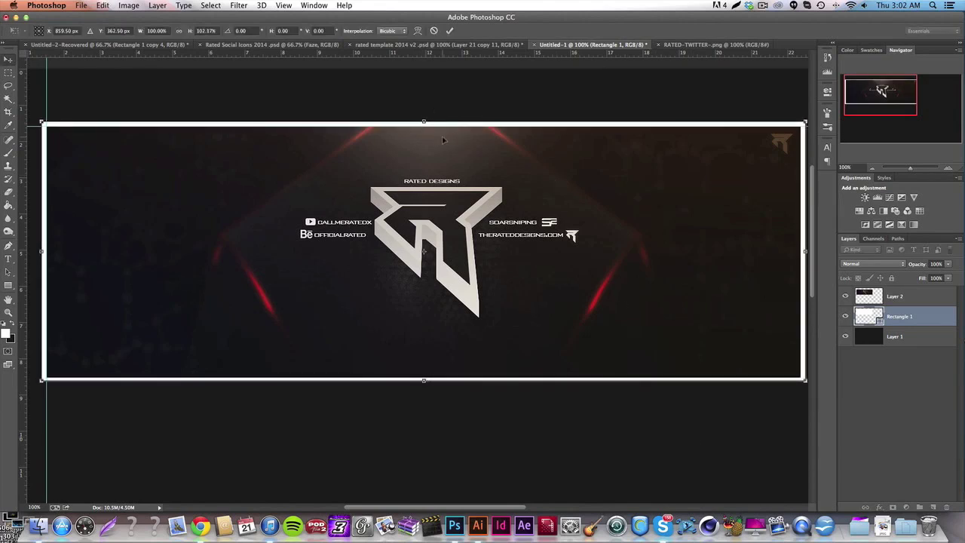
key("Return")
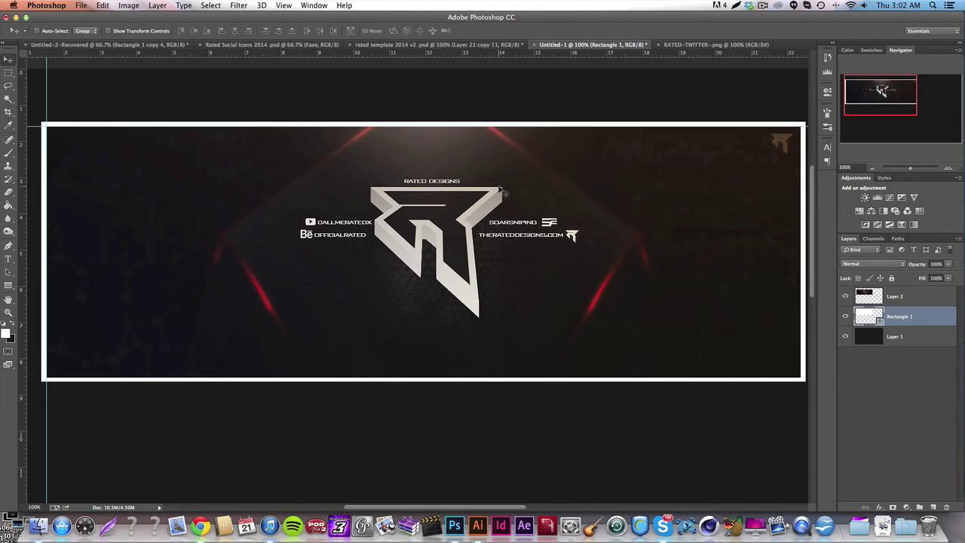
Fine-tune the white rectangle's height to about 100.19% by extending its lower edge slightly
scroll(504, 193, "left", 5)
scroll(504, 193, "right", 10)
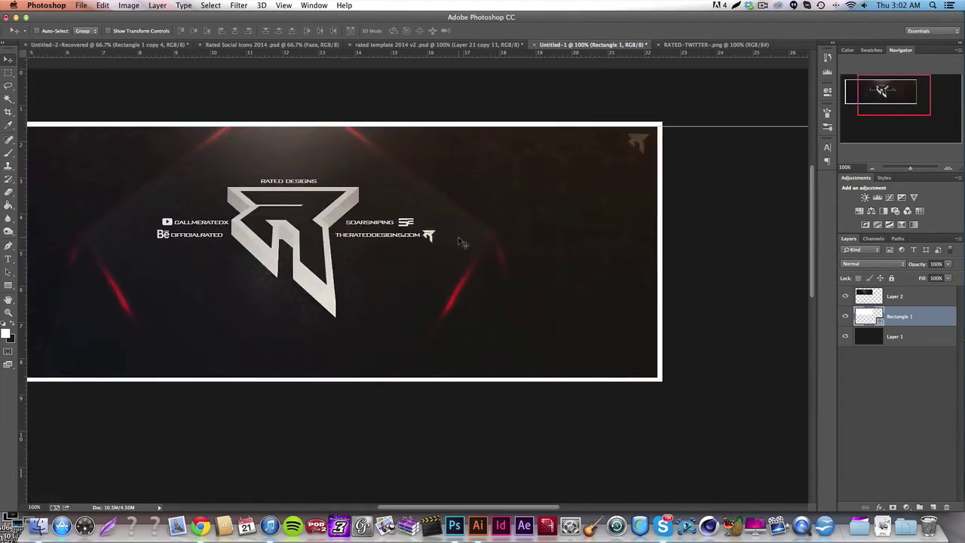
key("super+t")
left_click_drag(281, 383, 285, 384)
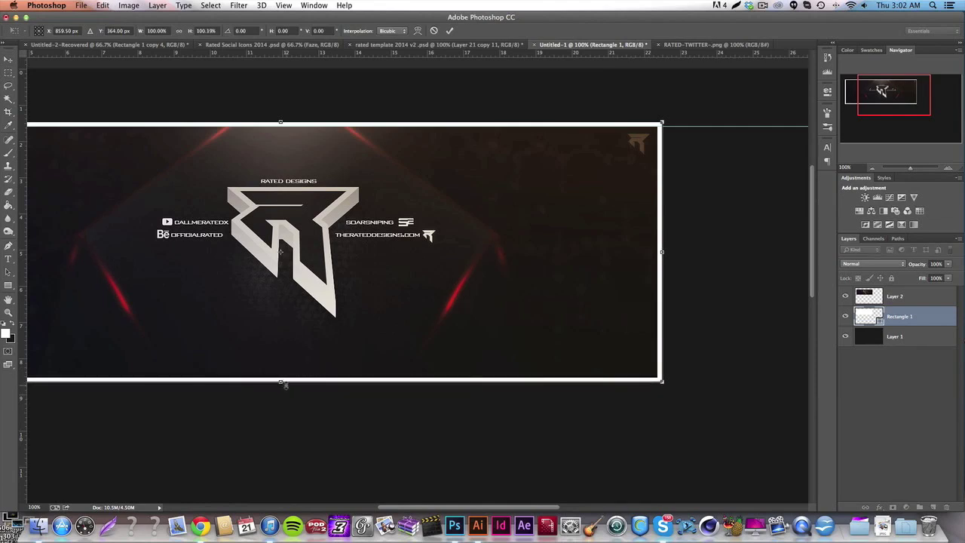
key("Return")
Move the header image and its white frame together so the frame's outer edges meet the left and upper guides
scroll(487, 334, "left", 6)
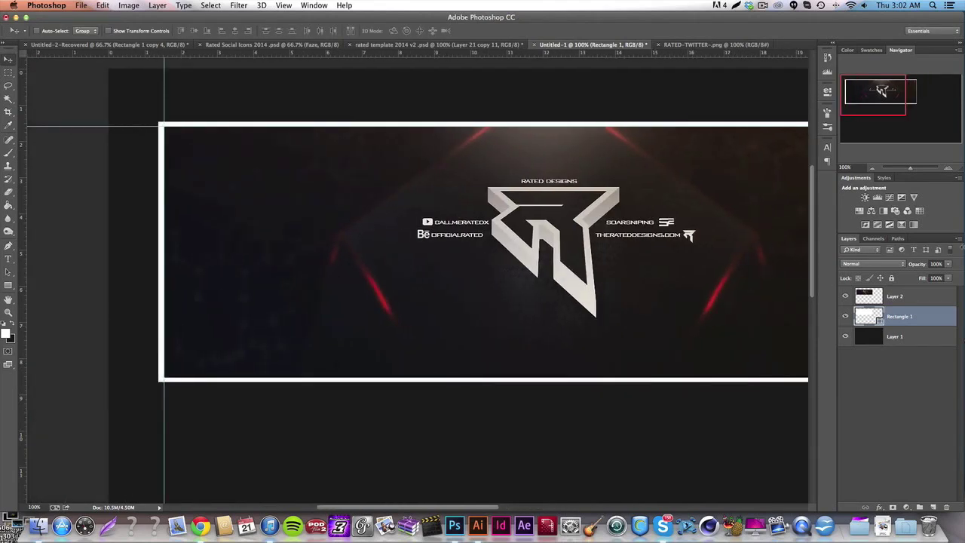
left_click(910, 300, "shift")
scroll(483, 256, "right", 3)
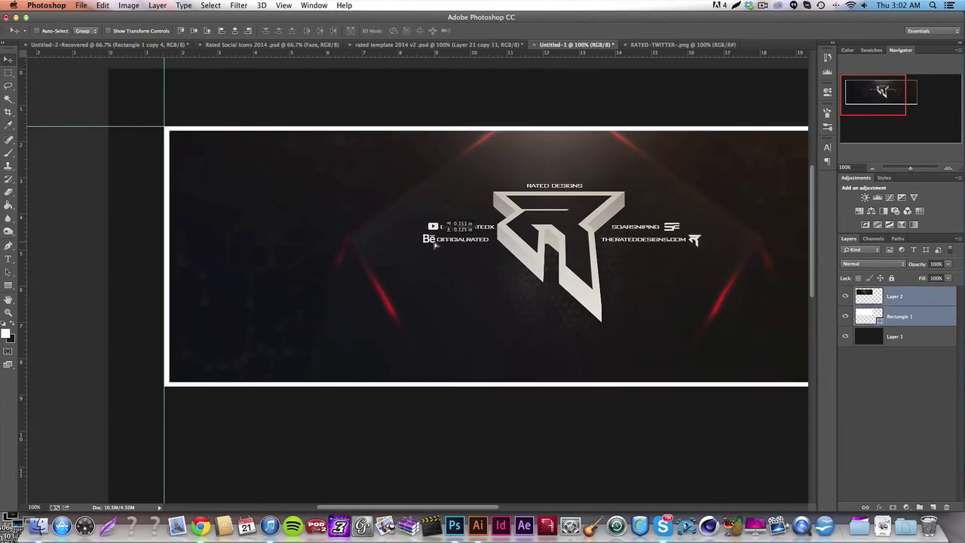
scroll(586, 236, "right", 4)
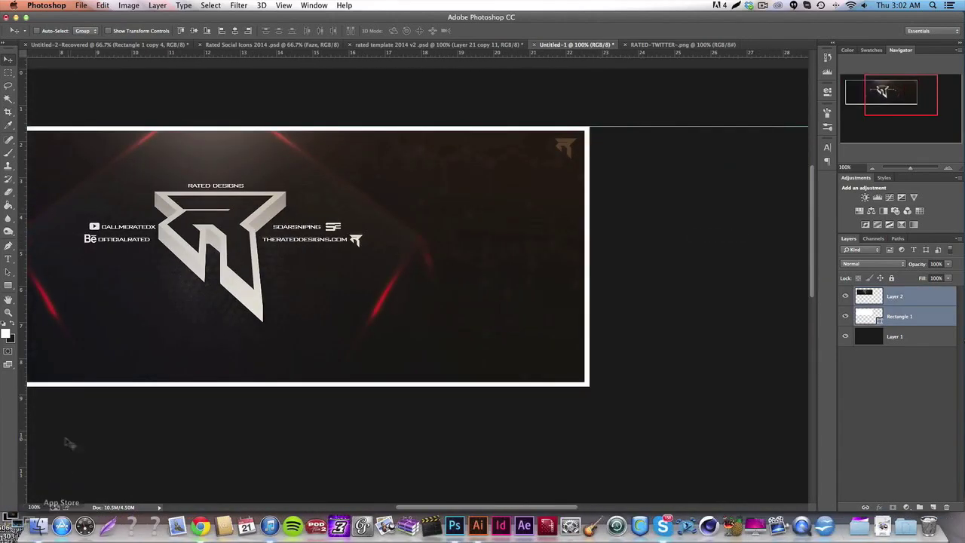
left_click(34, 507)
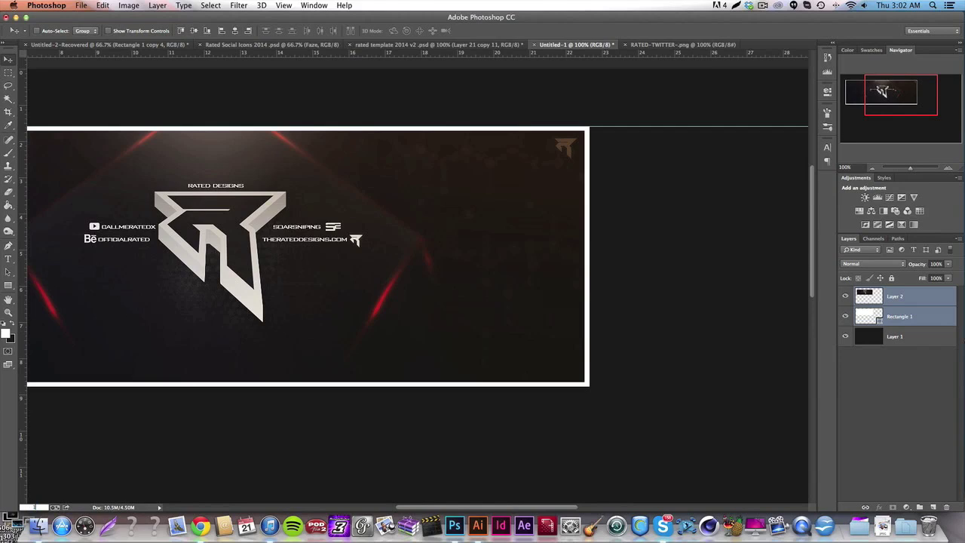
type("50")
key("Return")
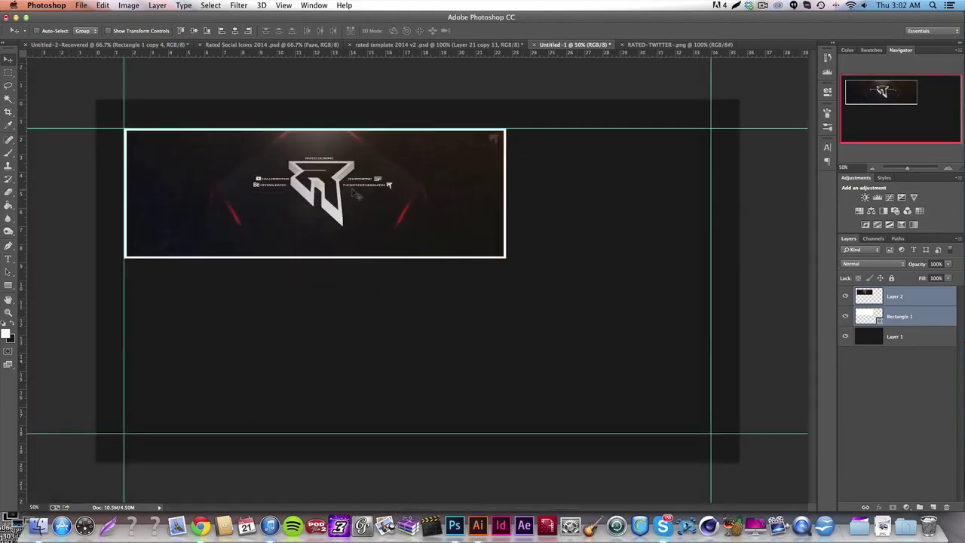
Rasterize the white rectangle frame layer and add a Color Overlay effect to it
left_click(903, 317)
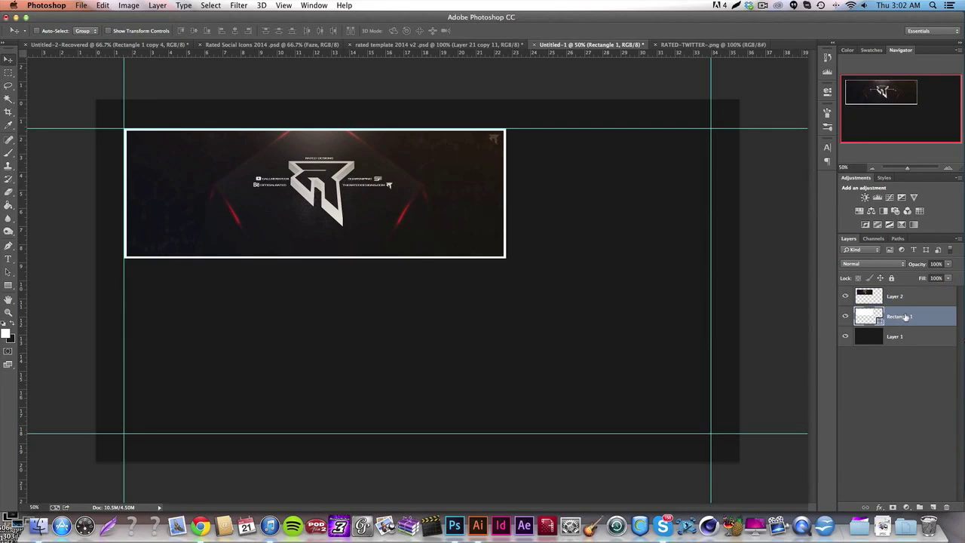
right_click(903, 317)
left_click(791, 220)
left_click(881, 506)
left_click(899, 468)
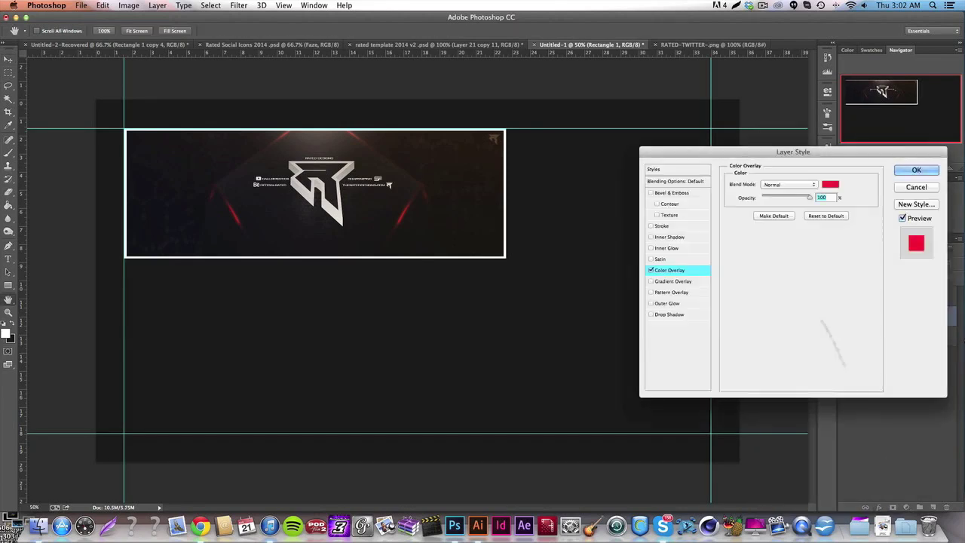
Set the frame's overlay colour to orange #d36325 and rasterize the layer style
left_click(830, 184)
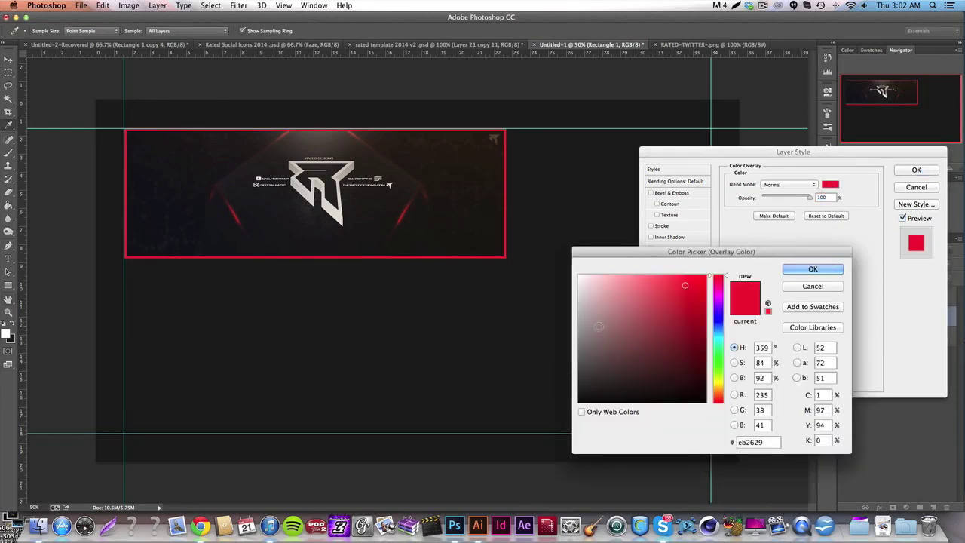
left_click(526, 322)
left_click_drag(715, 383, 716, 397)
left_click(683, 300)
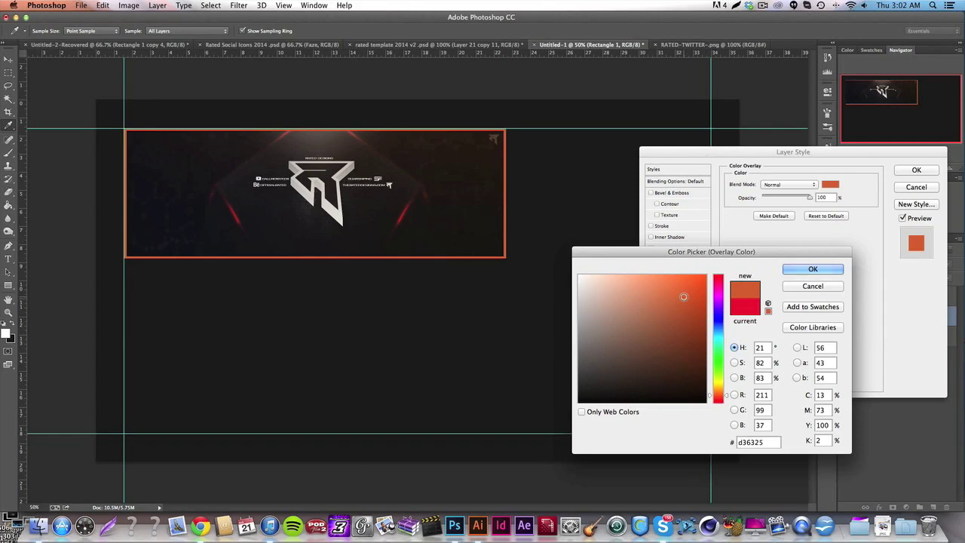
key("Return")
key("Return")
right_click(902, 322)
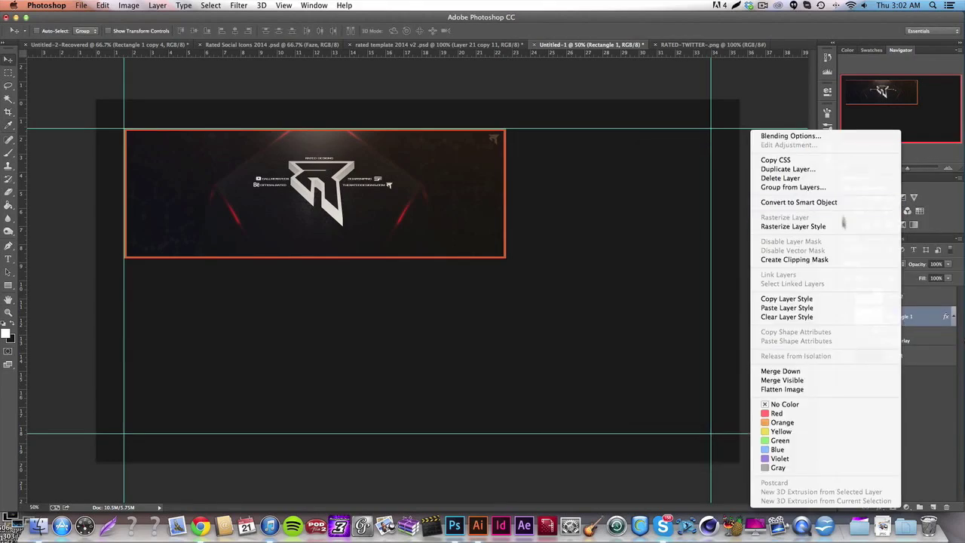
left_click(829, 228)
Close the RATED-TWITTER-.png document and bring up the dialog for opening another file
left_click(681, 44)
left_click(655, 44)
left_click(81, 5)
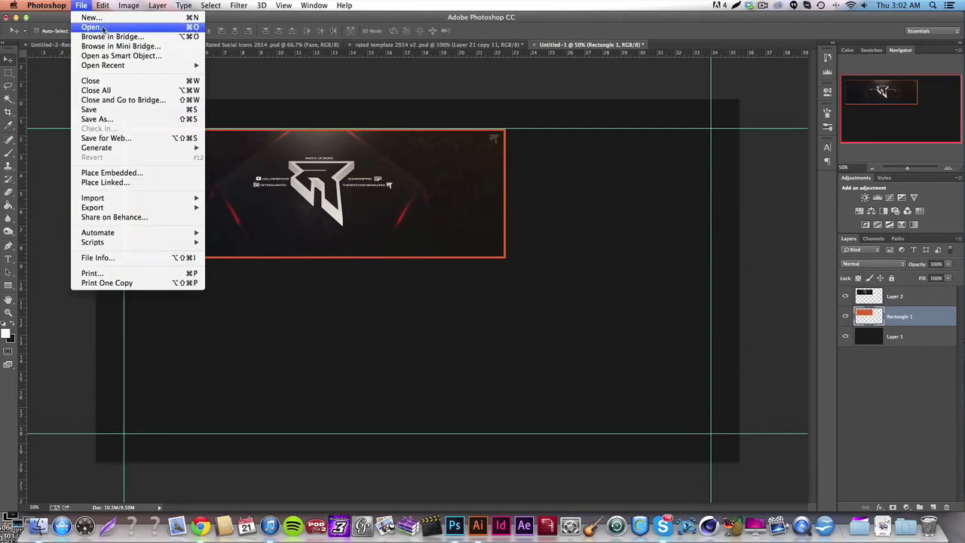
left_click(104, 28)
Preview the Rated PNG files in the Photoshop stuff folder to find the matching new banner
scroll(437, 211, "down", 5)
scroll(437, 211, "down", 10)
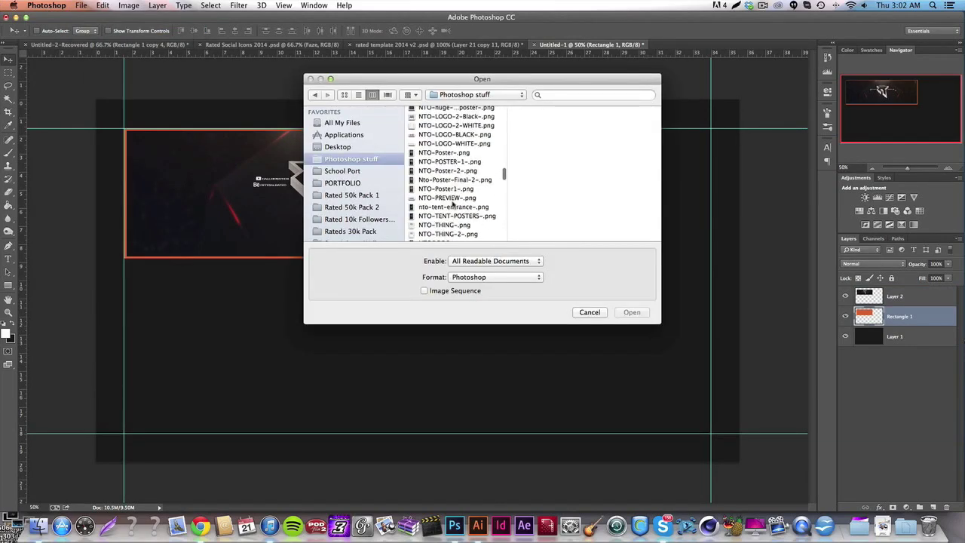
left_click(448, 204)
scroll(448, 205, "down", 5)
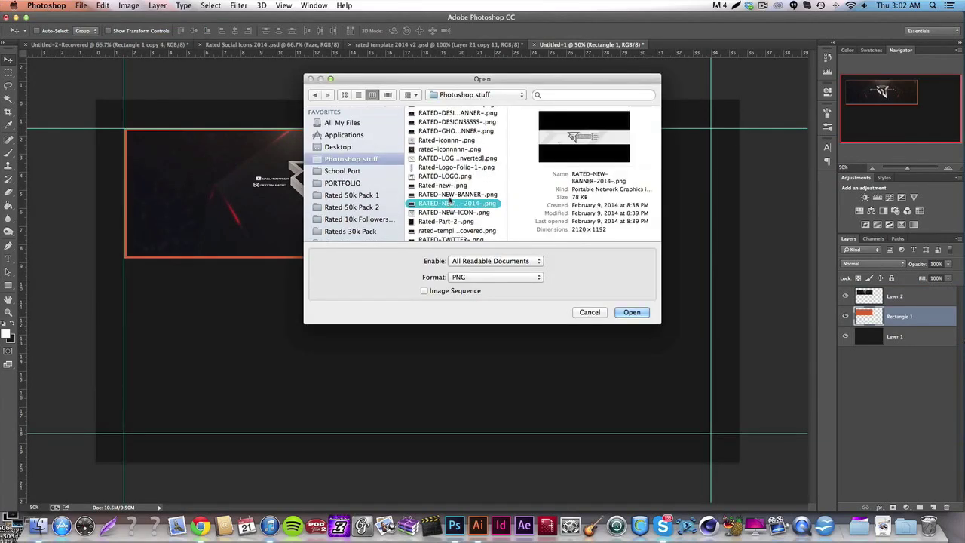
left_click(445, 211)
scroll(445, 211, "down", 4)
scroll(446, 213, "down", 2)
left_click(444, 208)
left_click(445, 199)
left_click(443, 234)
scroll(443, 235, "down", 2)
left_click(446, 198)
scroll(447, 218, "up", 6)
scroll(447, 218, "up", 2)
left_click(450, 190)
scroll(450, 191, "up", 3)
left_click(447, 196)
left_click(450, 206)
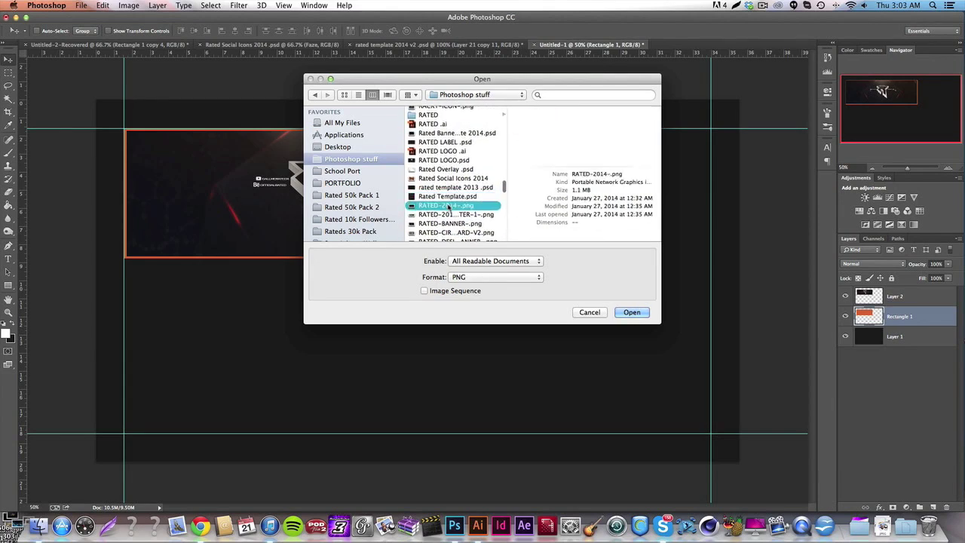
scroll(449, 204, "up", 4)
left_click(441, 180)
left_click(443, 187)
left_click(445, 196)
left_click(448, 150)
scroll(444, 175, "down", 3)
left_click(447, 184)
left_click(447, 193)
scroll(447, 188, "down", 3)
left_click(449, 176)
left_click(451, 186)
left_click(452, 194)
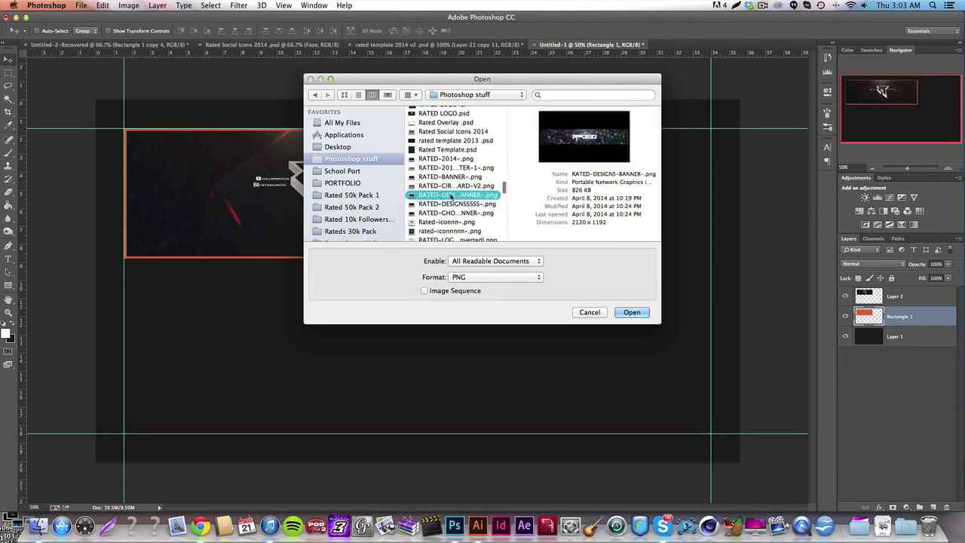
scroll(453, 189, "down", 3)
left_click(452, 181)
left_click(455, 172)
left_click(452, 154)
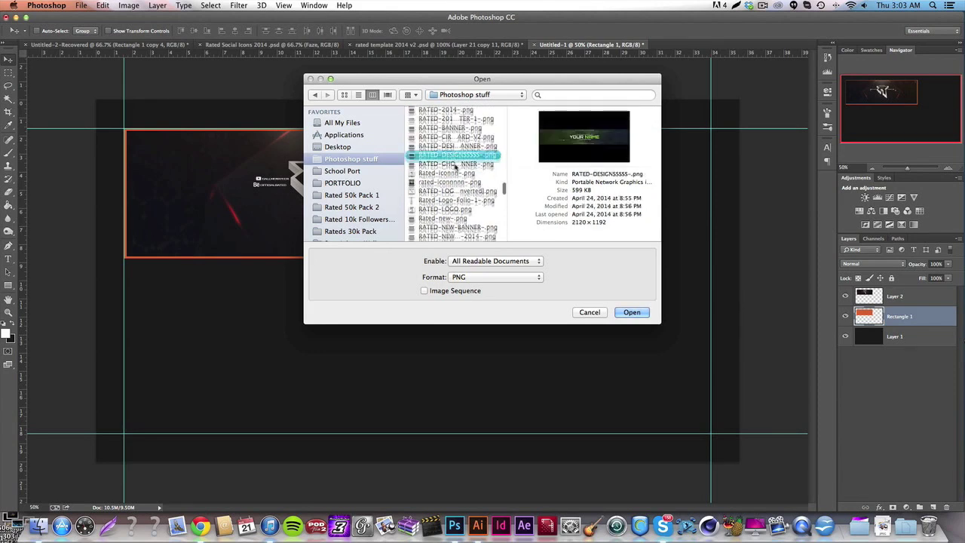
Find and open Rated-new-.png from the Photoshop stuff folder
scroll(453, 165, "down", 3)
left_click(452, 161)
left_click(453, 170)
left_click(454, 180)
left_click(455, 189)
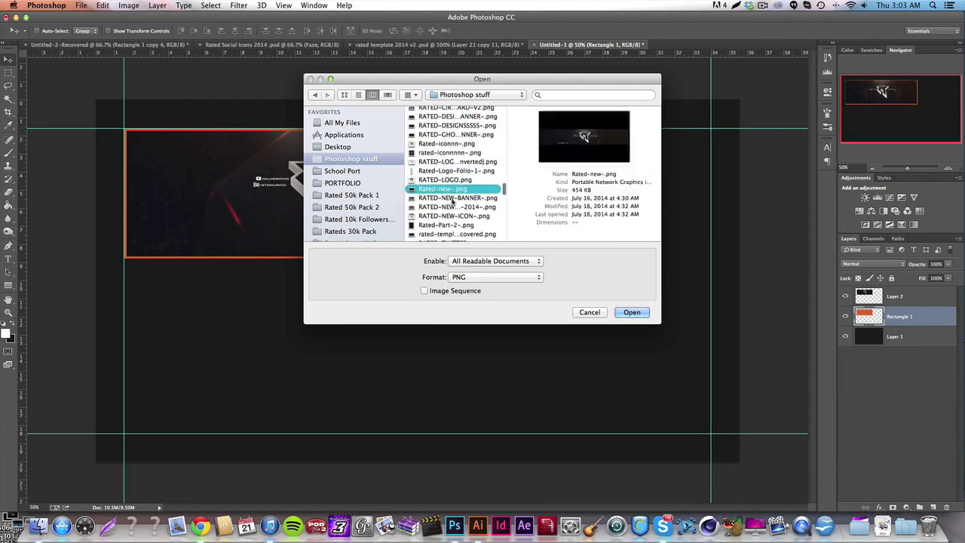
left_click(632, 312)
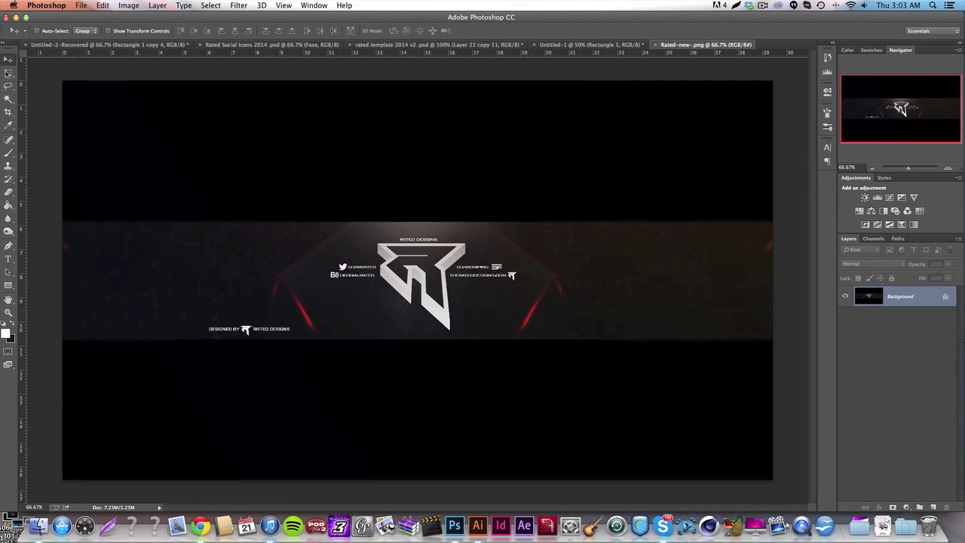
Select the full-width black band above the banner artwork with the Rectangular Marquee
left_click(9, 73)
left_click_drag(63, 80, 785, 222)
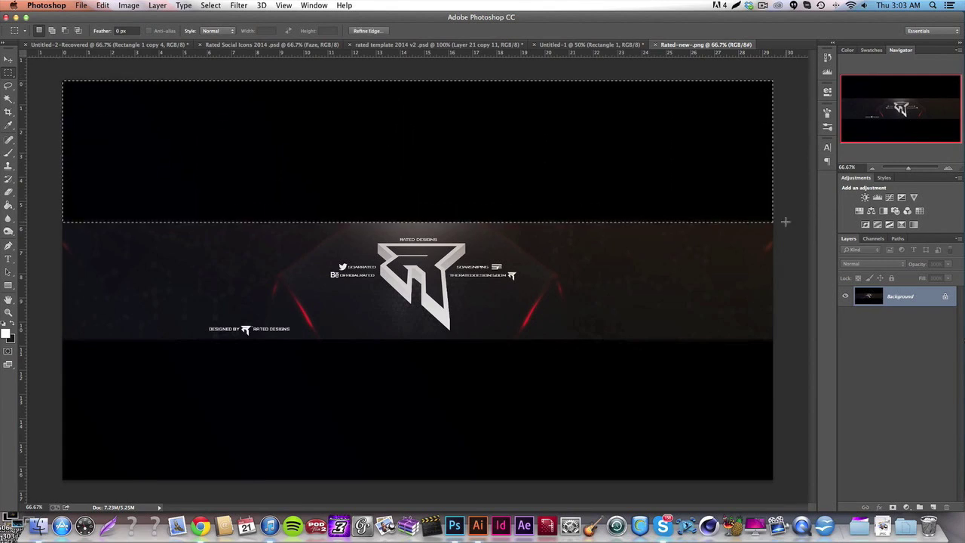
key("super+d")
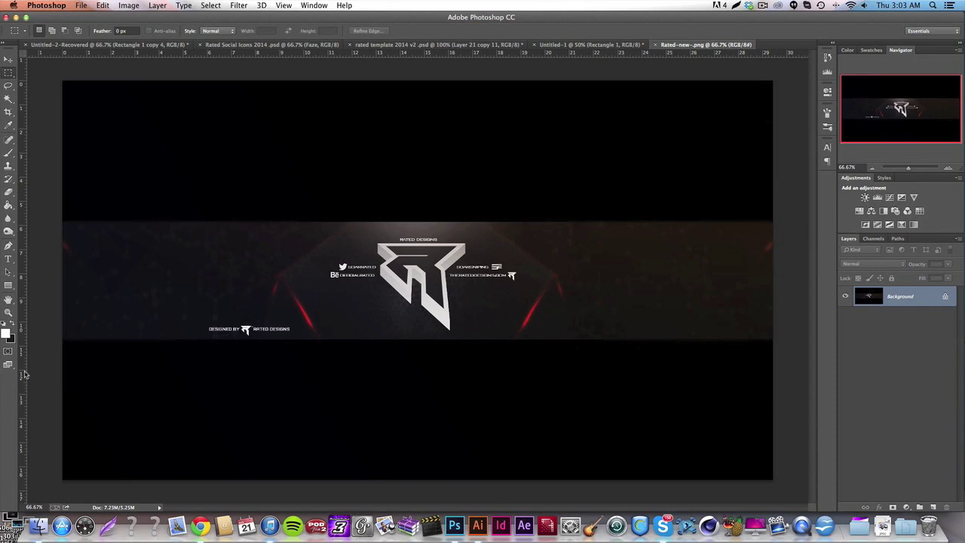
left_click_drag(58, 75, 797, 219)
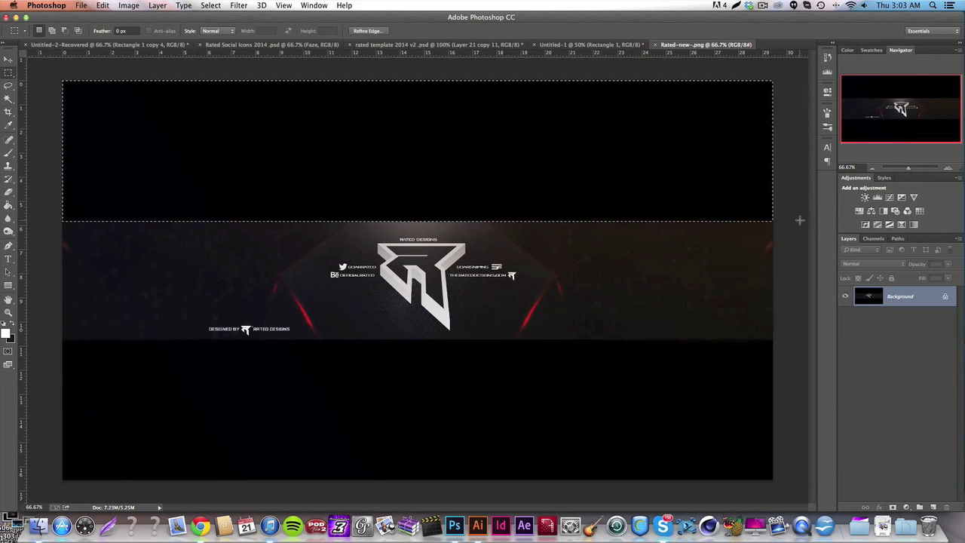
key("super+d")
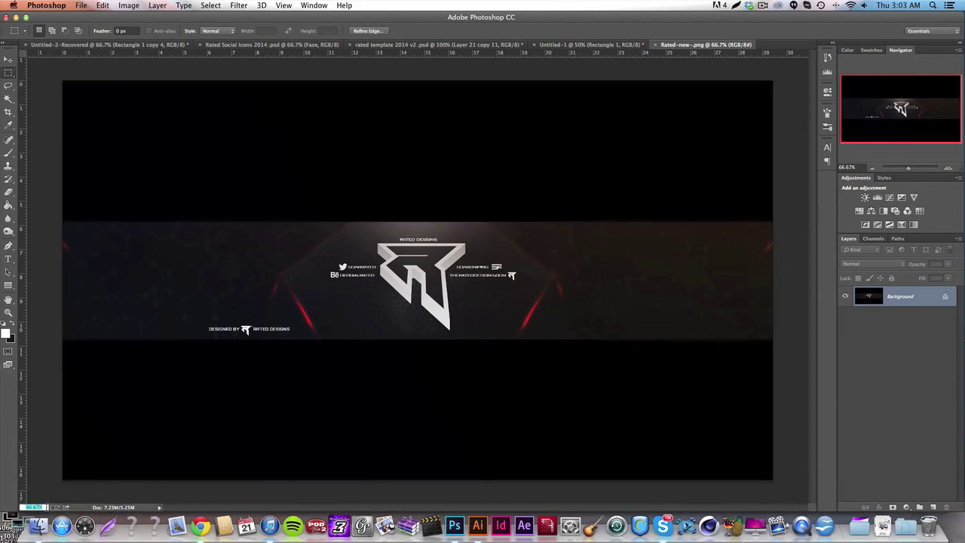
key("super+shift+d")
key("super+1")
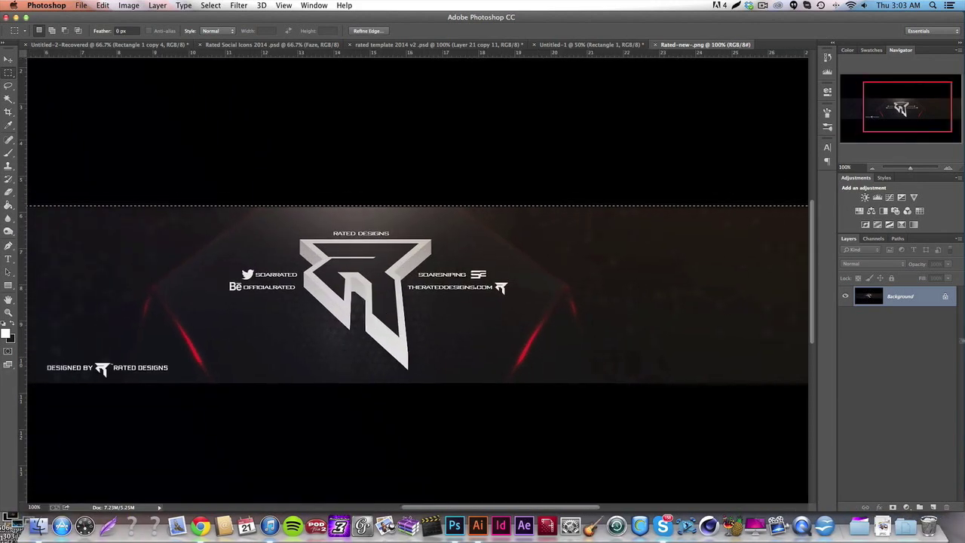
Convert the locked background into the normal layer Layer 0, delete the selected upper black band, and deselect
right_click(915, 302)
left_click(919, 302)
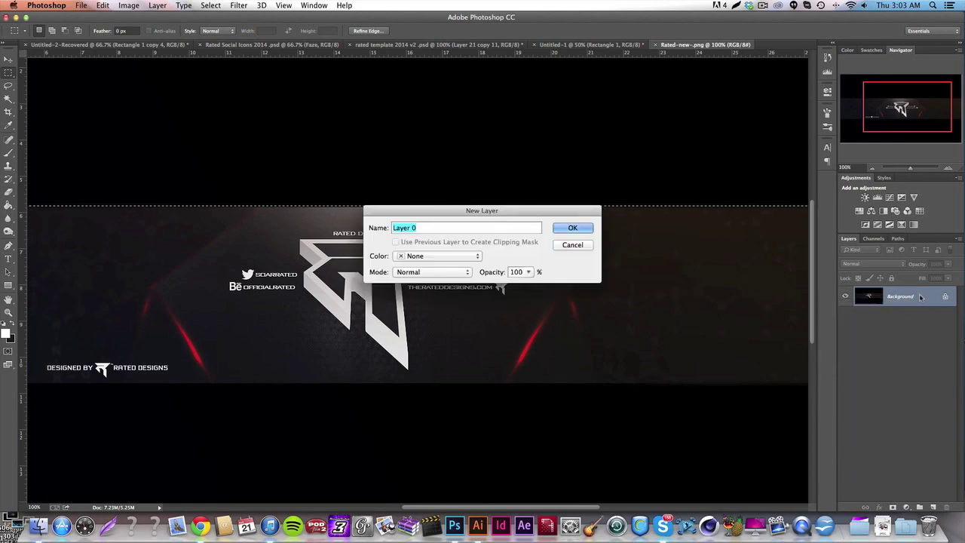
key("Return")
scroll(385, 214, "left", 10)
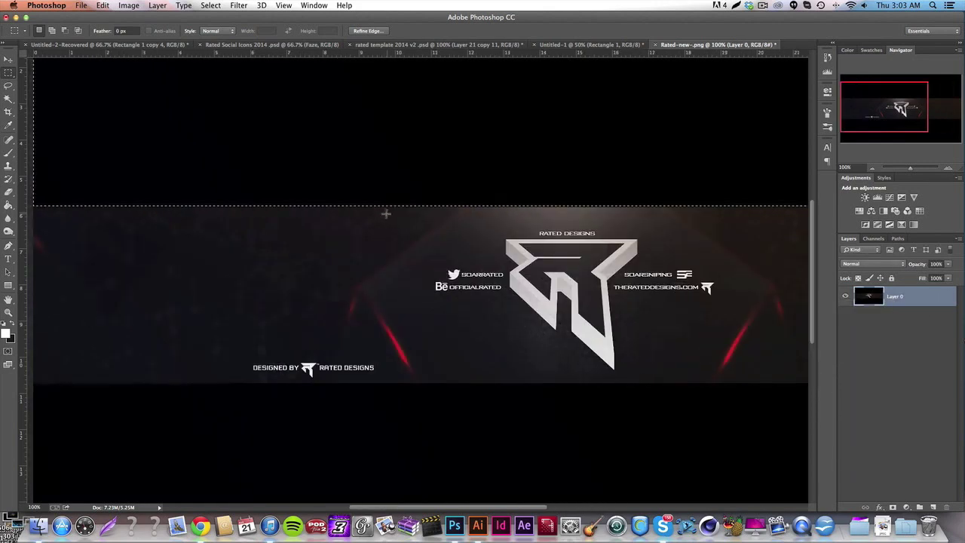
key("Delete")
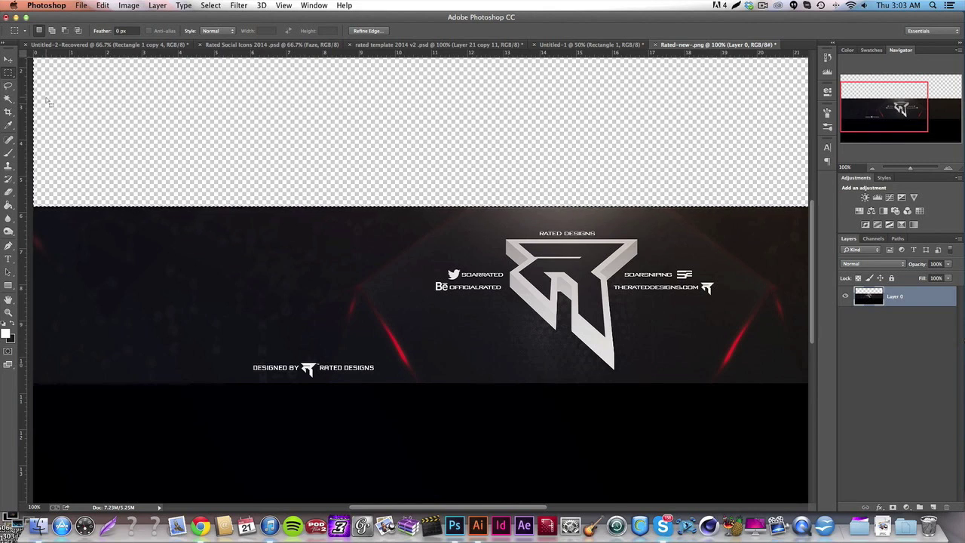
key("super+d")
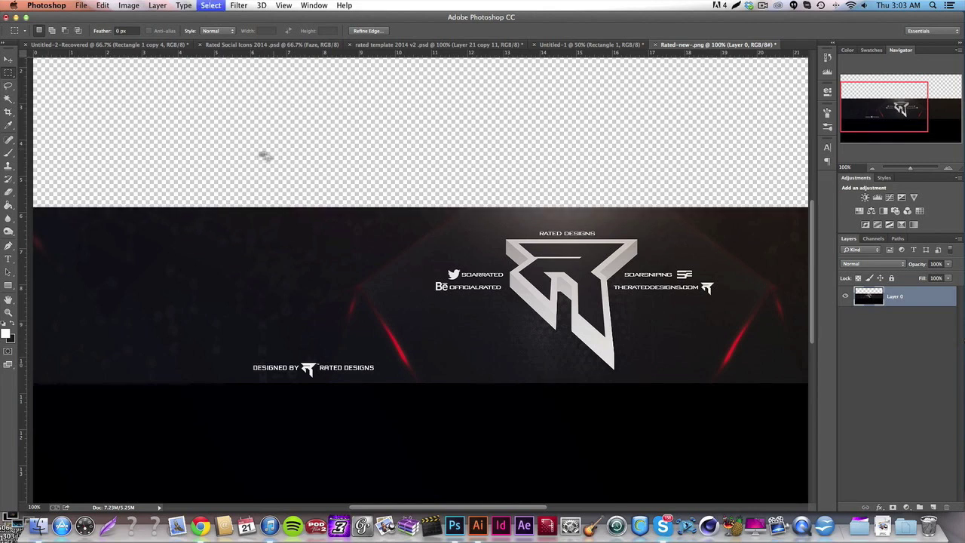
Select and delete the full-width black band below the banner artwork, then clear the selection
scroll(256, 204, "down", 5)
scroll(163, 309, "left", 3)
left_click_drag(98, 284, 876, 422)
key("Delete")
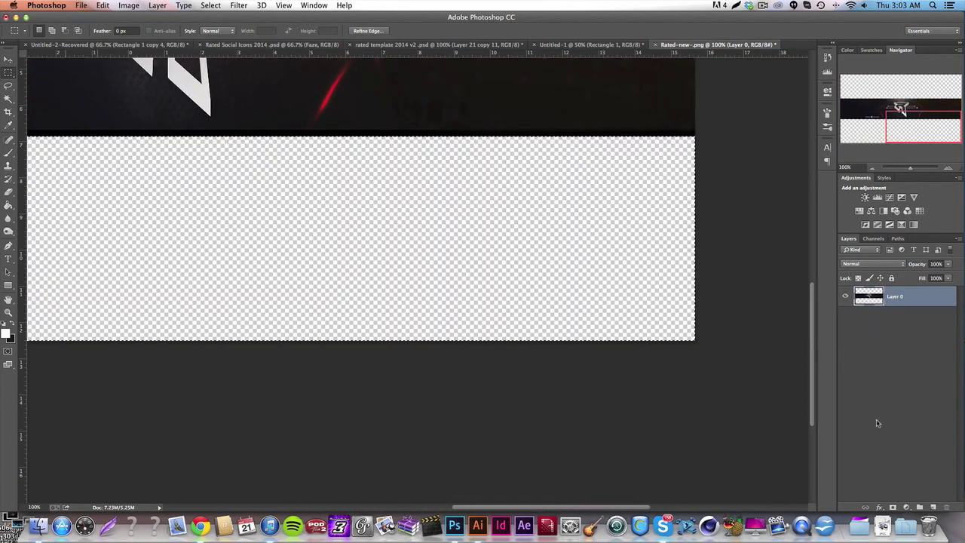
scroll(573, 307, "left", 5)
scroll(573, 308, "up", 4)
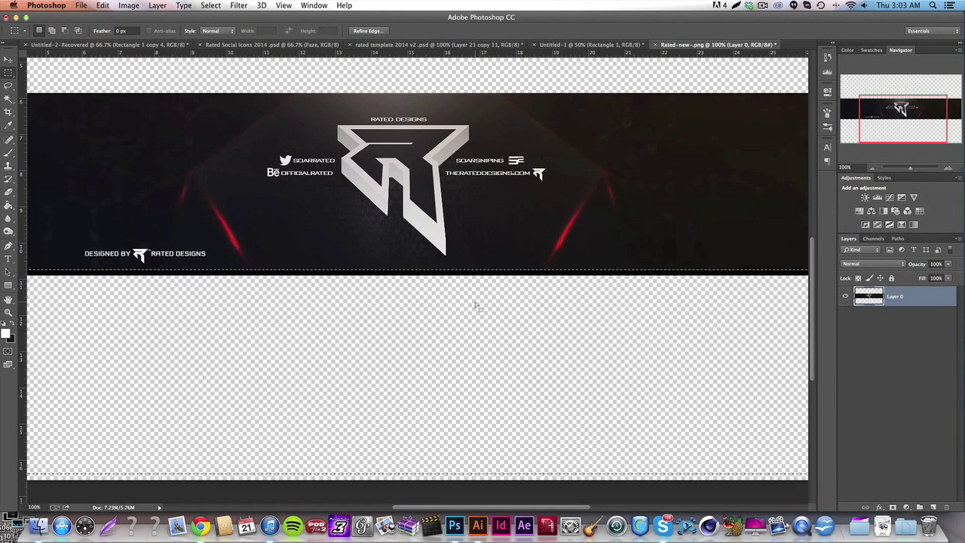
key("ctrl+d")
scroll(573, 285, "left", 5)
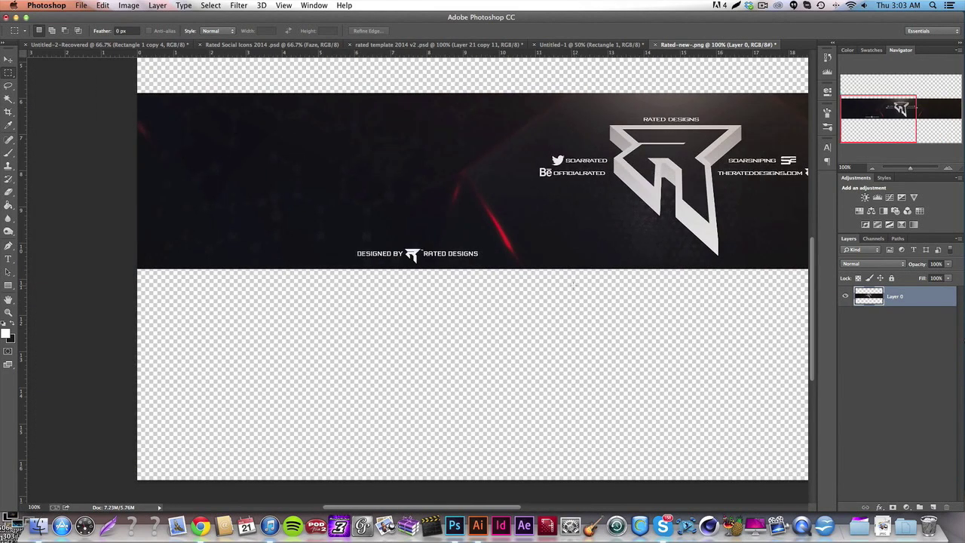
Bring the trimmed banner into Untitled-1, place it below the framed header, and stack its layer beneath Rectangle 1
left_click(7, 58)
left_click_drag(422, 226, 452, 51)
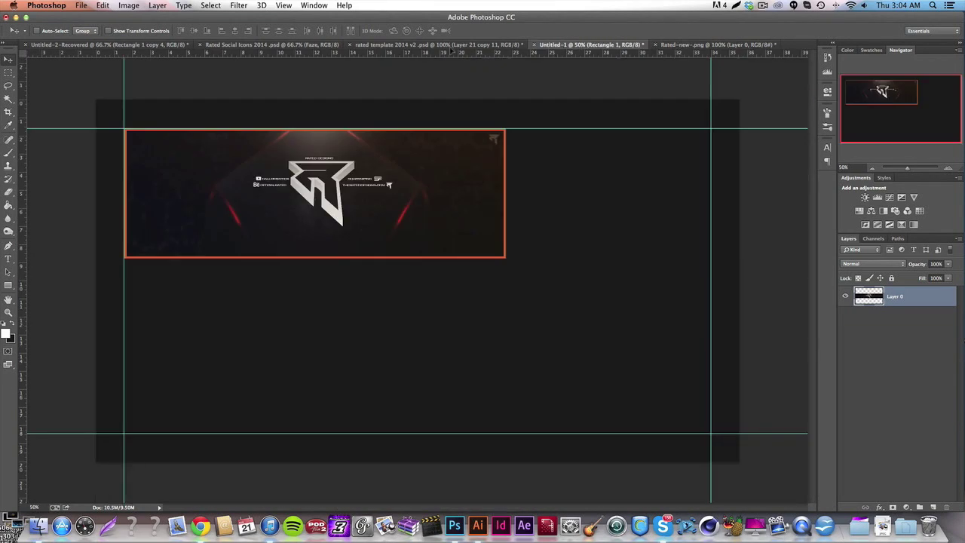
left_click_drag(437, 299, 349, 363)
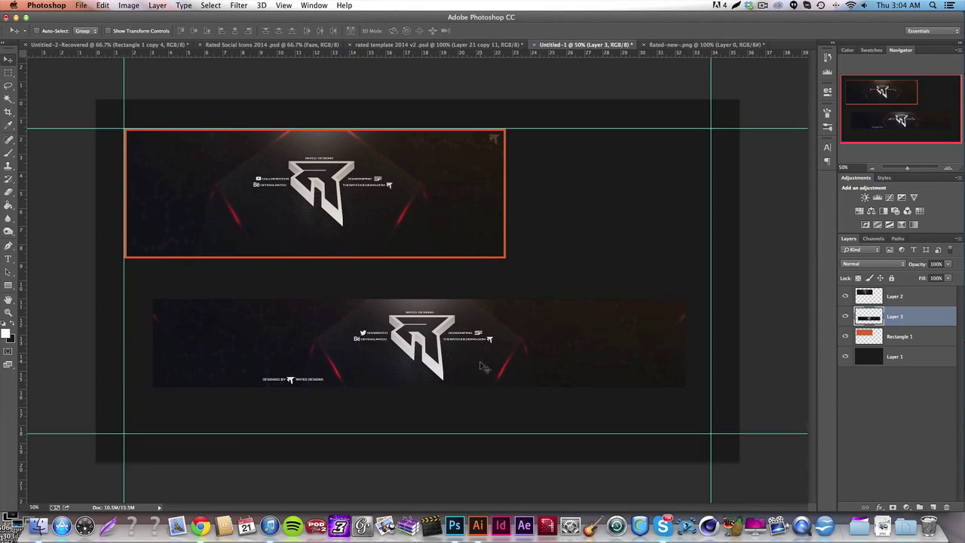
mouse_move(482, 365)
left_mouse_down()
mouse_move(475, 345)
mouse_move(475, 363)
left_mouse_up()
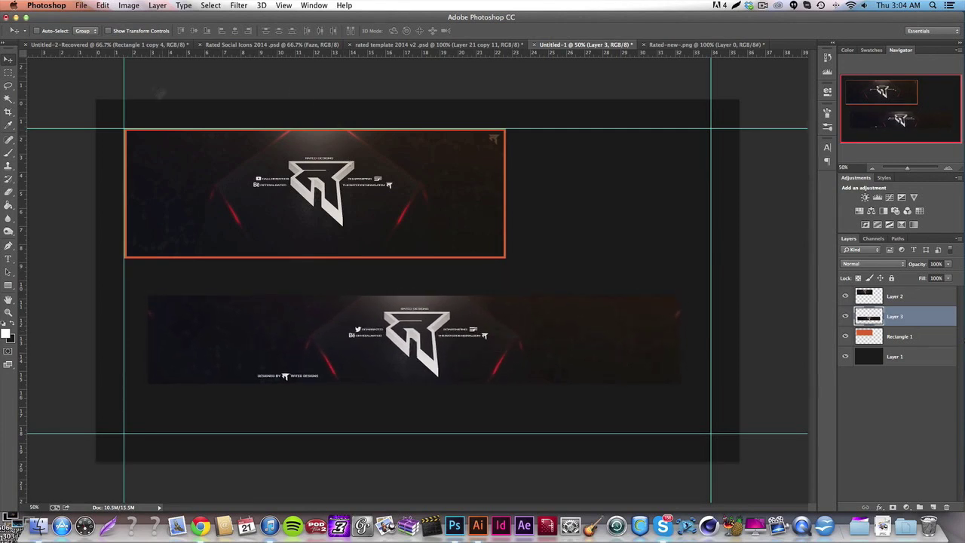
left_click_drag(907, 316, 894, 336)
Select the dark background layer, Layer 1, and set the foreground colour to the orange sampled from the header frame
left_click(892, 359)
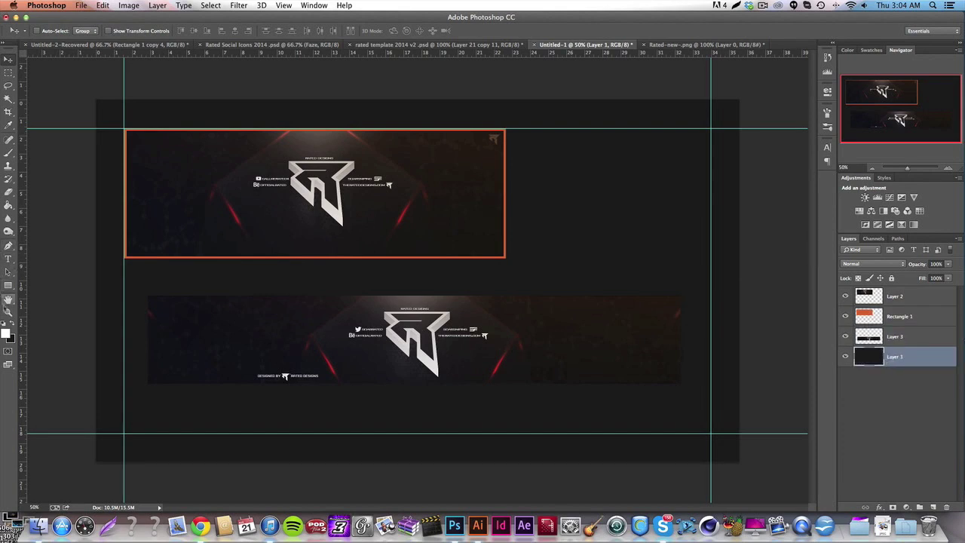
left_click(8, 335)
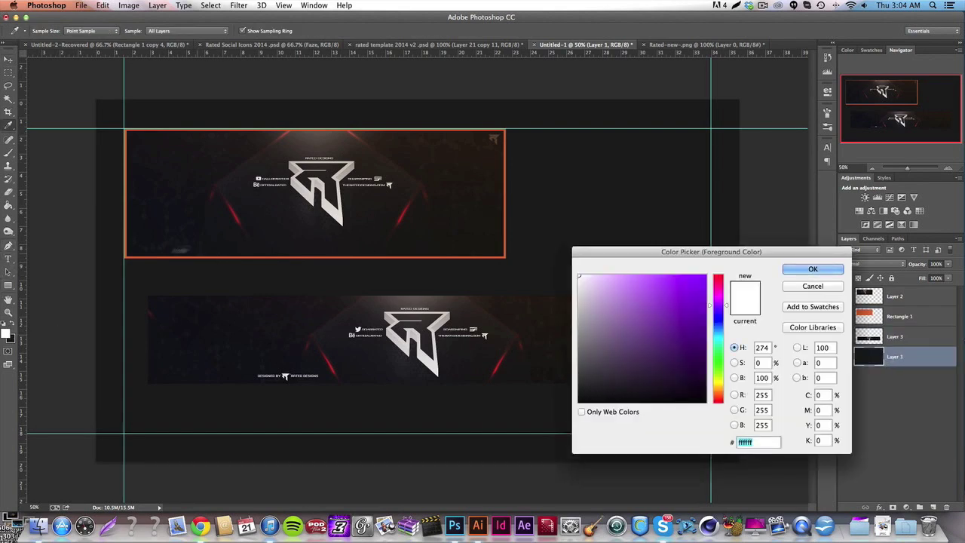
left_click(127, 255)
key("Return")
key("v")
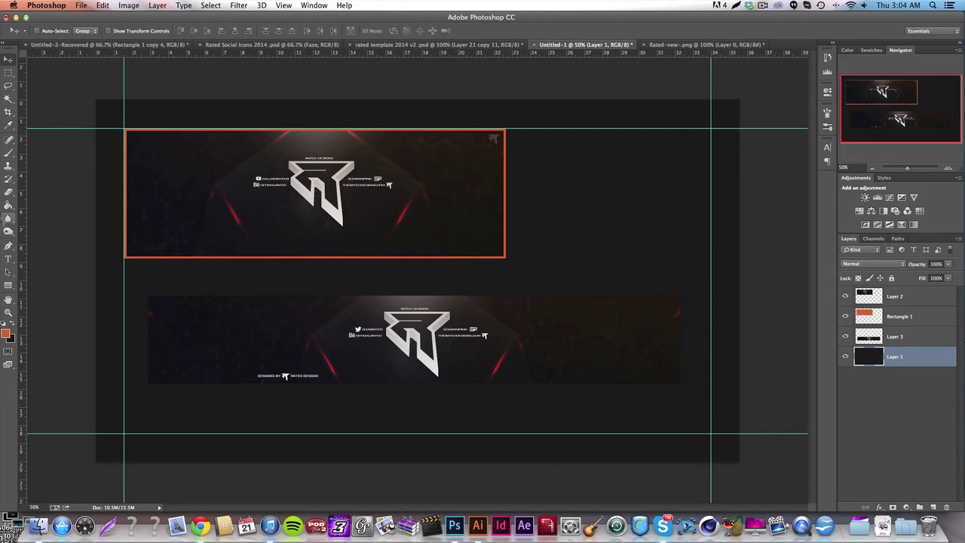
Draw an orange rectangle about 2122 x 350 px around the lower banner, directly above the background layer, at 100% zoom
left_click(8, 286)
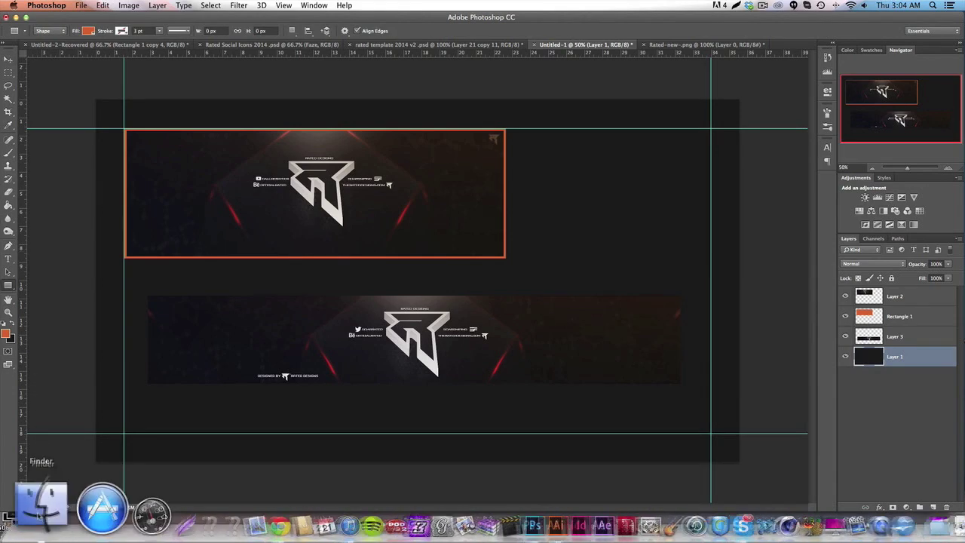
left_click(40, 505)
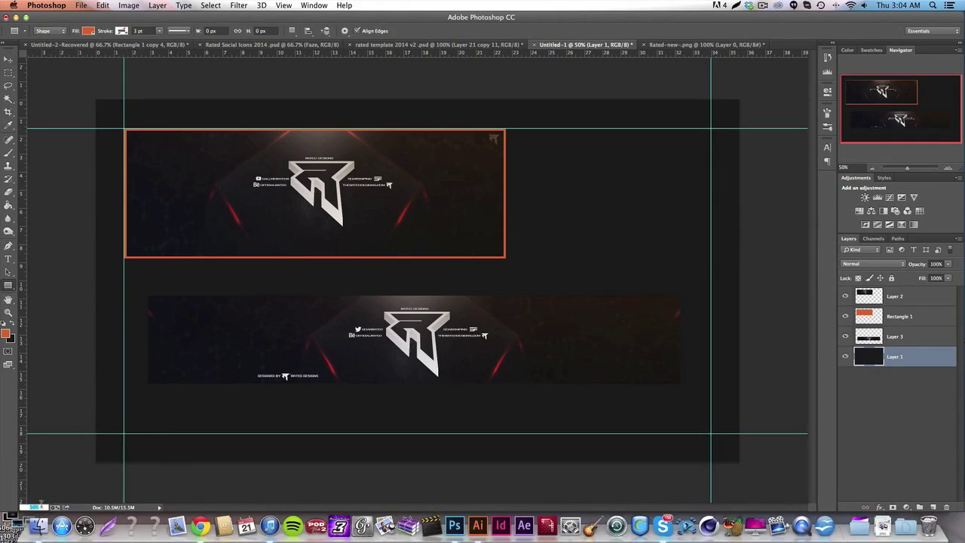
type("100")
key("Return")
scroll(312, 314, "left", 8)
scroll(313, 315, "down", 3)
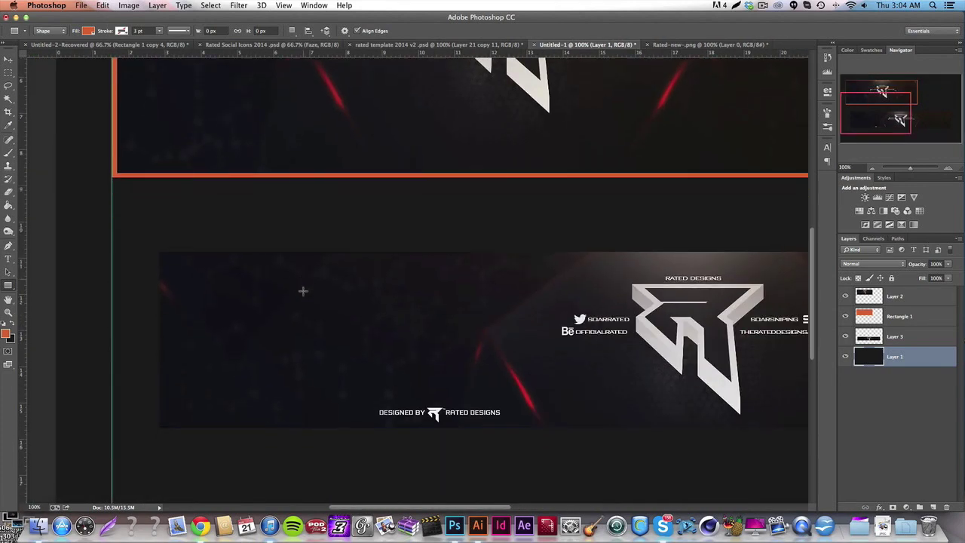
left_click_drag(158, 193, 669, 369)
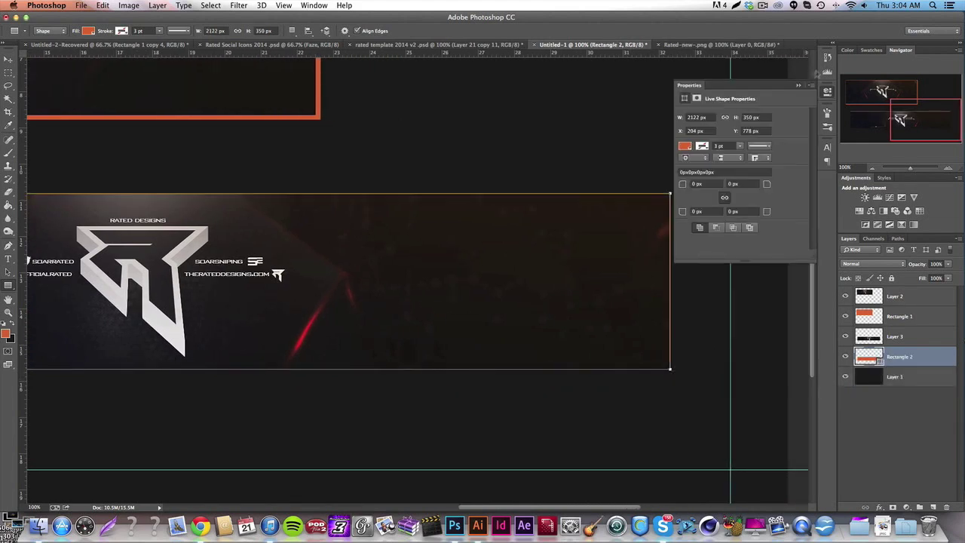
Nudge the orange Rectangle 2 down slightly to Y 955 px so it sits evenly behind the lower banner
left_click(826, 91)
key("v")
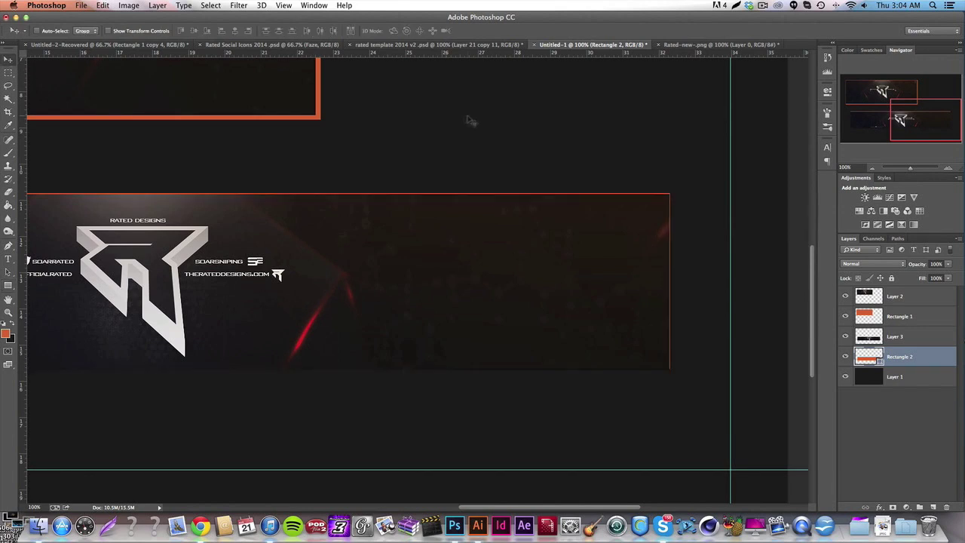
scroll(477, 123, "left", 10)
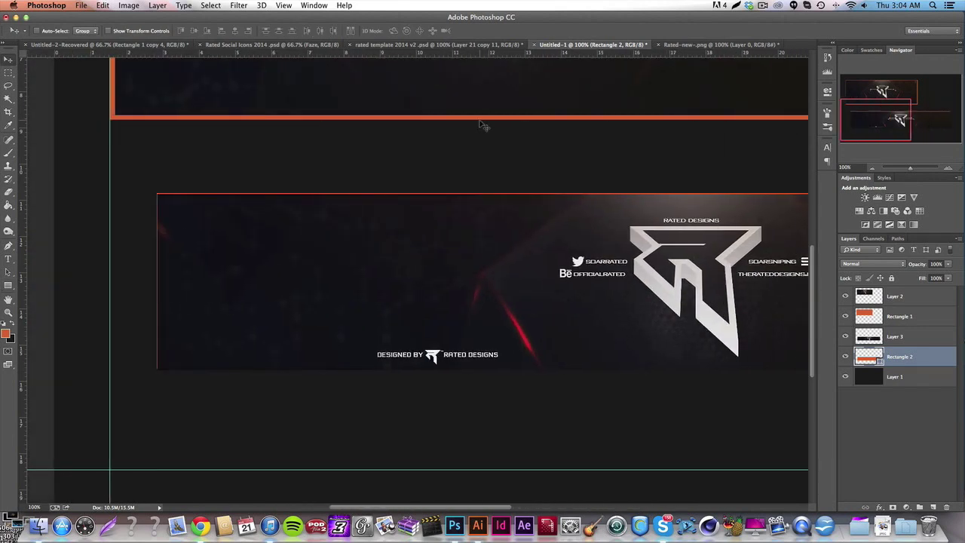
key("ctrl+t")
scroll(475, 134, "right", 10)
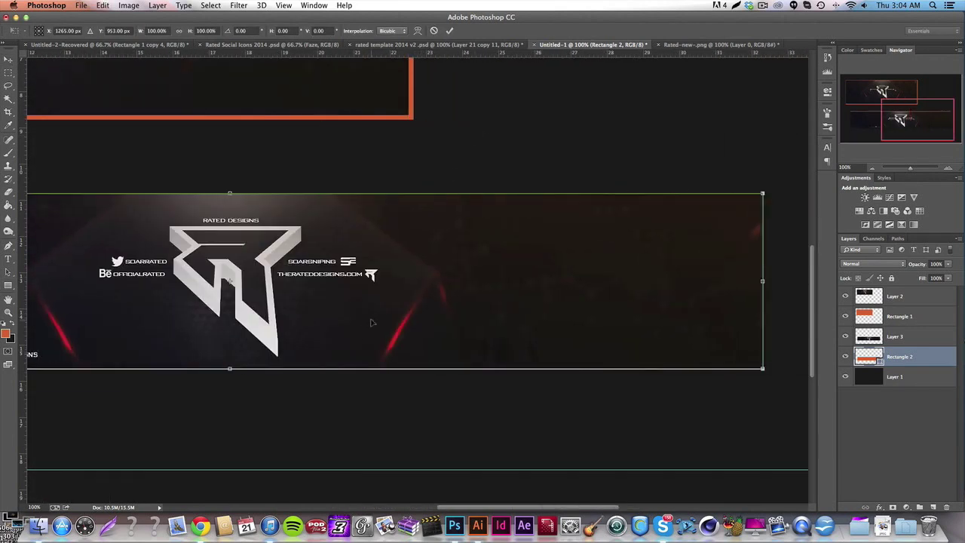
key("Return")
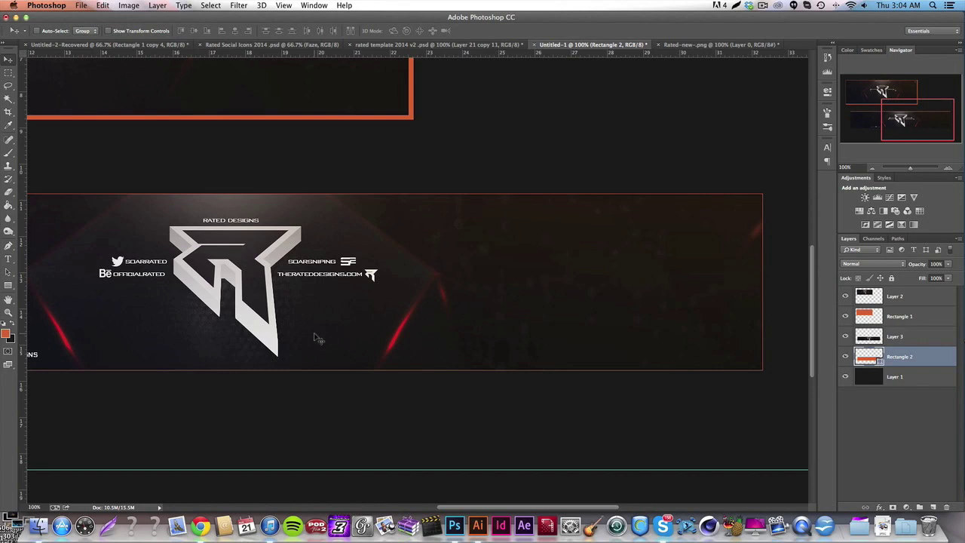
scroll(318, 340, "left", 10)
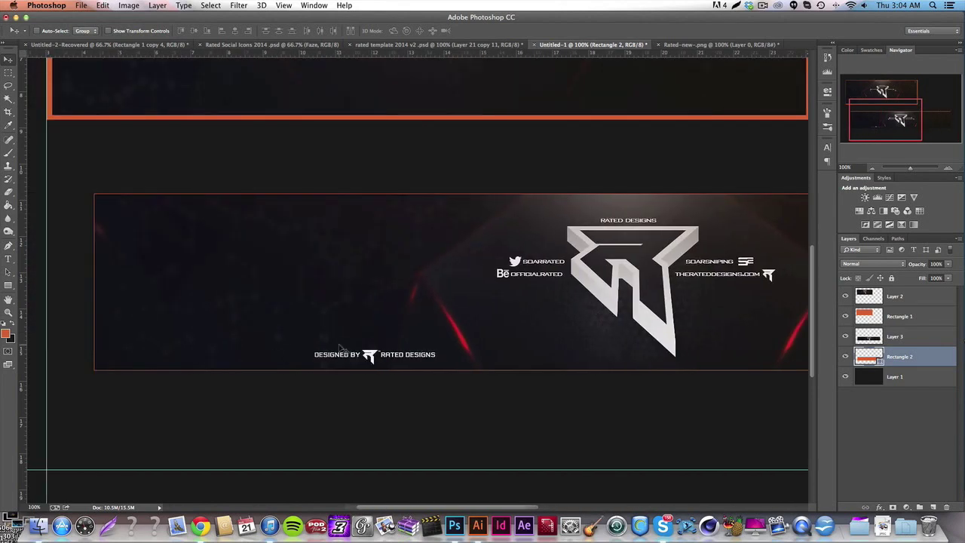
Scale Rectangle 2 symmetrically to 100.80% width and 104.26% height so it frames the lower banner on all sides
key("ctrl+t")
scroll(337, 348, "right", 12)
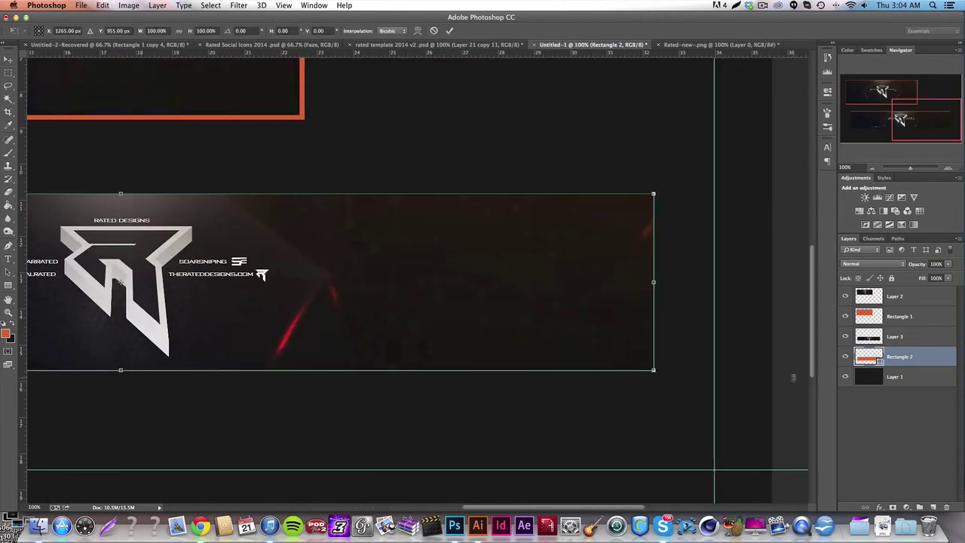
left_click_drag(121, 370, 120, 374)
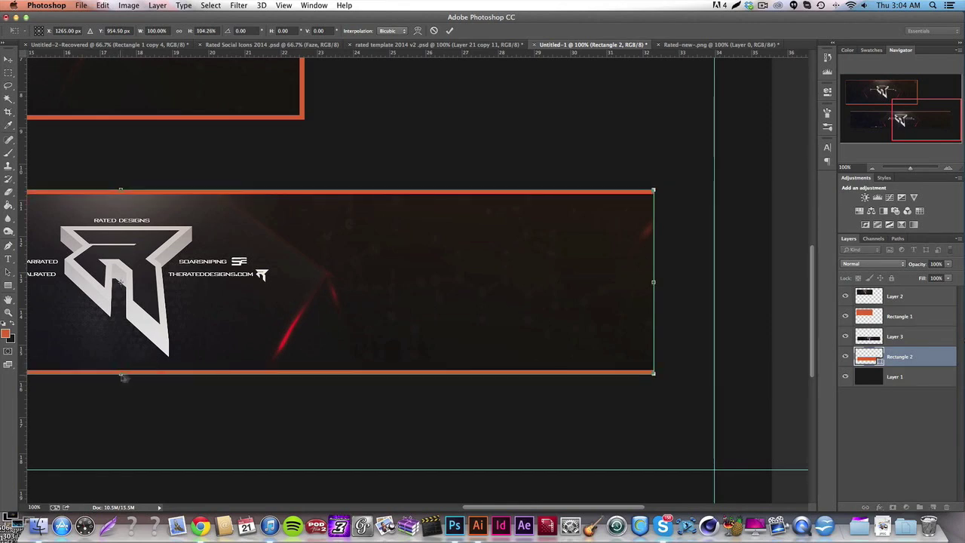
left_click_drag(654, 281, 659, 281)
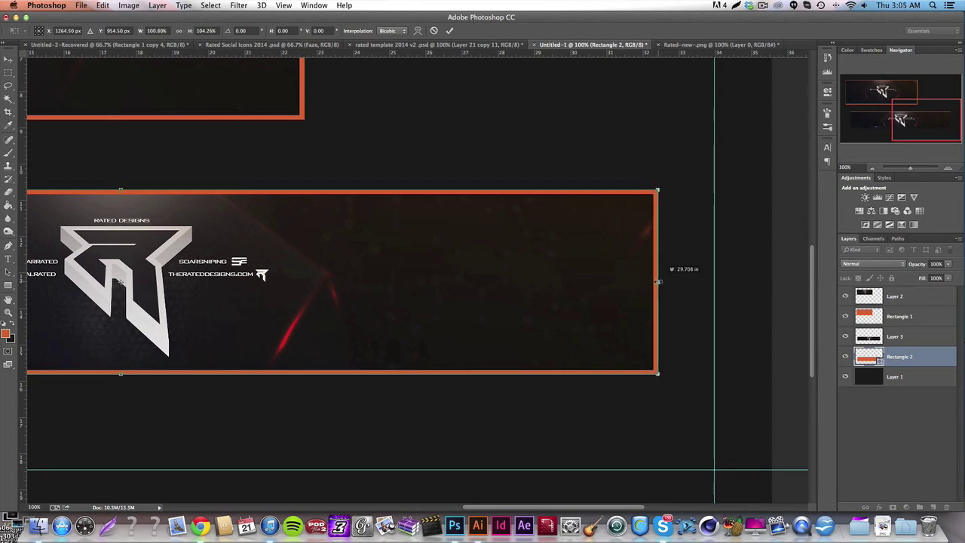
key("Return")
scroll(674, 279, "left", 10)
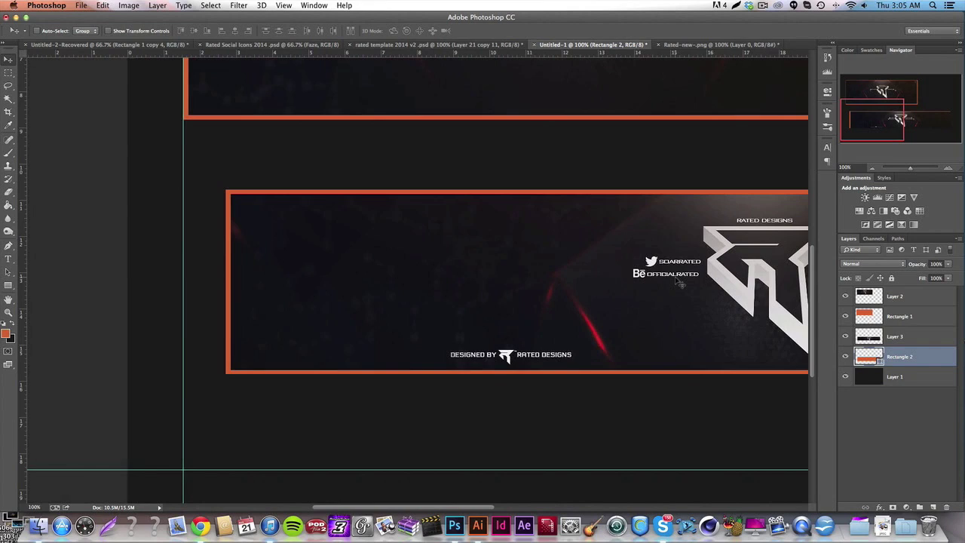
Set the document zoom to 50% and rasterize the Rectangle 2 layer
left_click(43, 502)
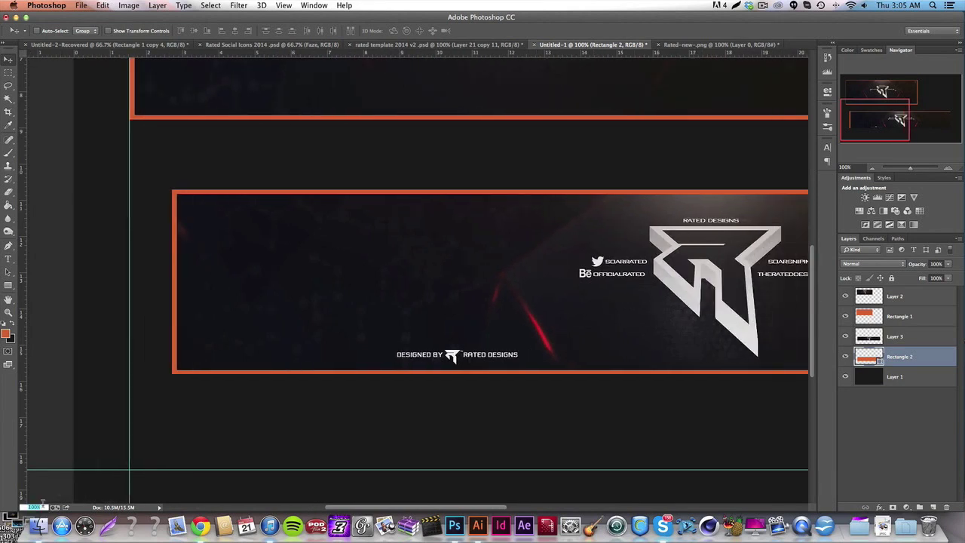
type("50")
key("Return")
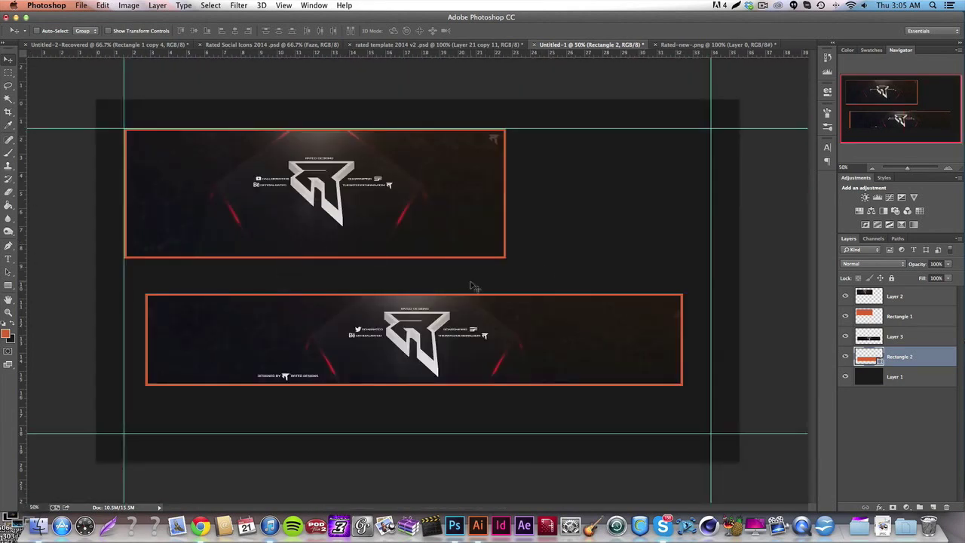
right_click(904, 360)
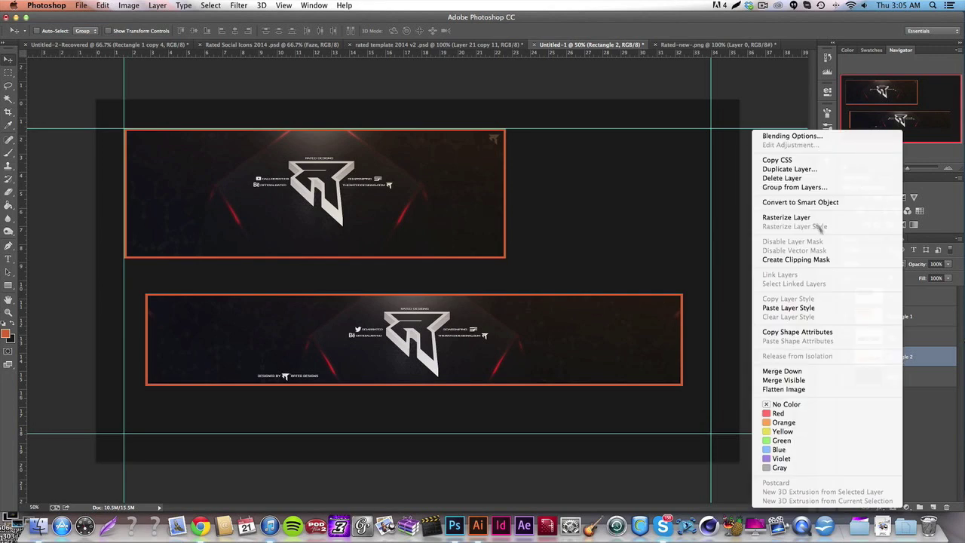
left_click(799, 218)
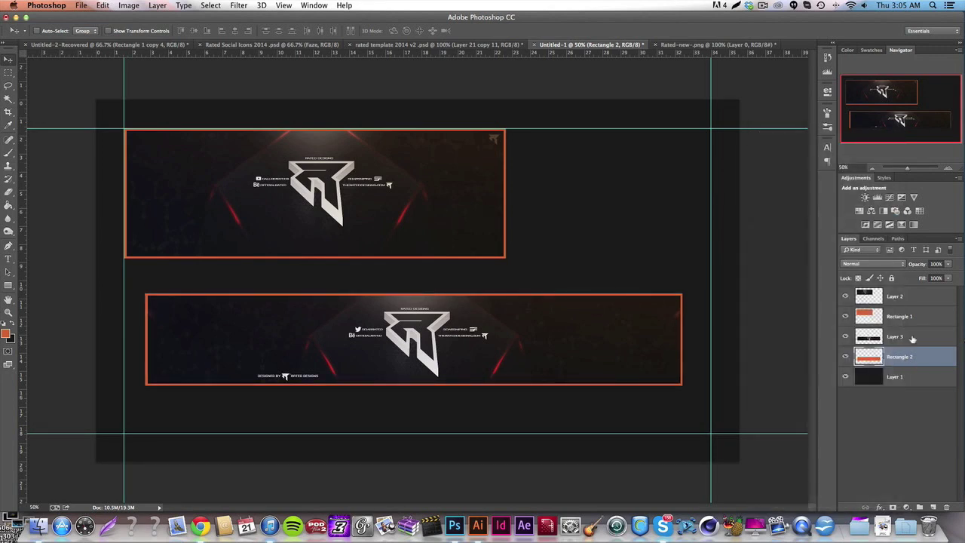
Add a new layer at the top of the stack and draw an orange 406 x 406 px square beside the framed header
left_click(912, 339)
key("alt+bracketright")
left_click(933, 507)
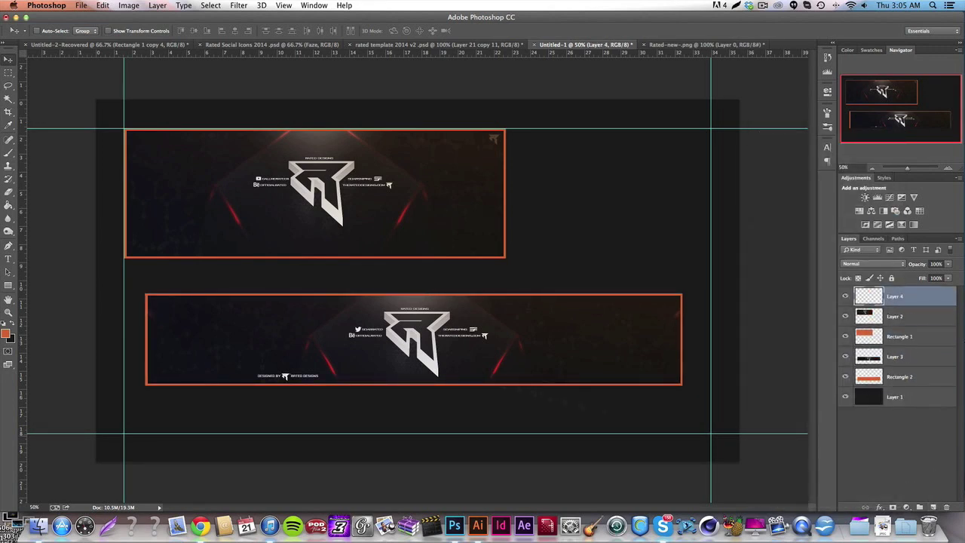
left_click(8, 285)
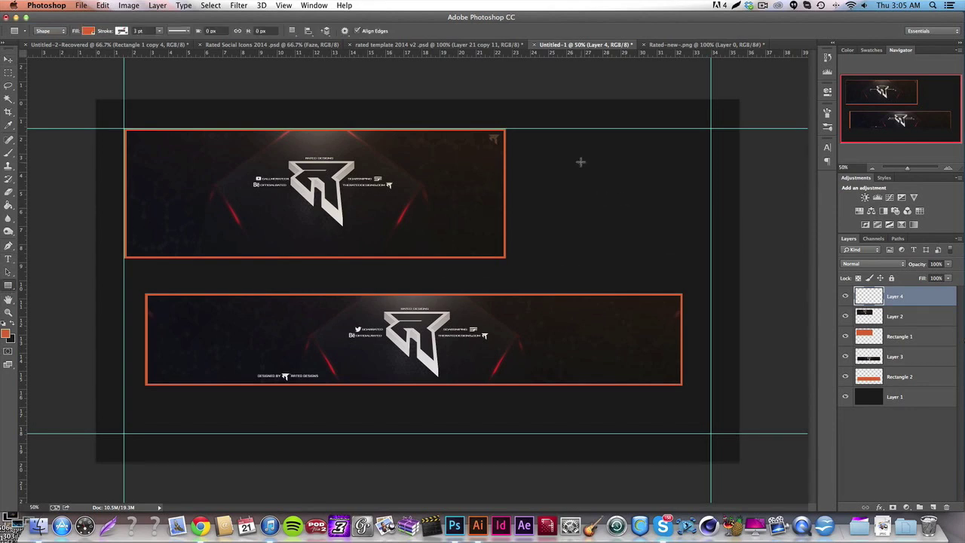
left_click_drag(576, 150, 678, 250)
key("v")
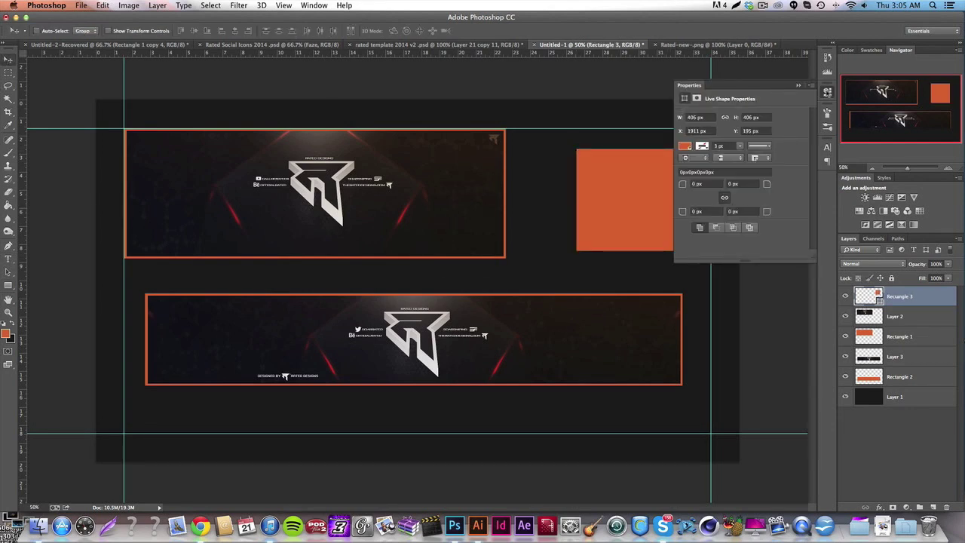
left_click(954, 297)
Rasterize the Rectangle 3 layer and reposition the orange square in the empty area beside the header
left_click_drag(645, 211, 634, 204)
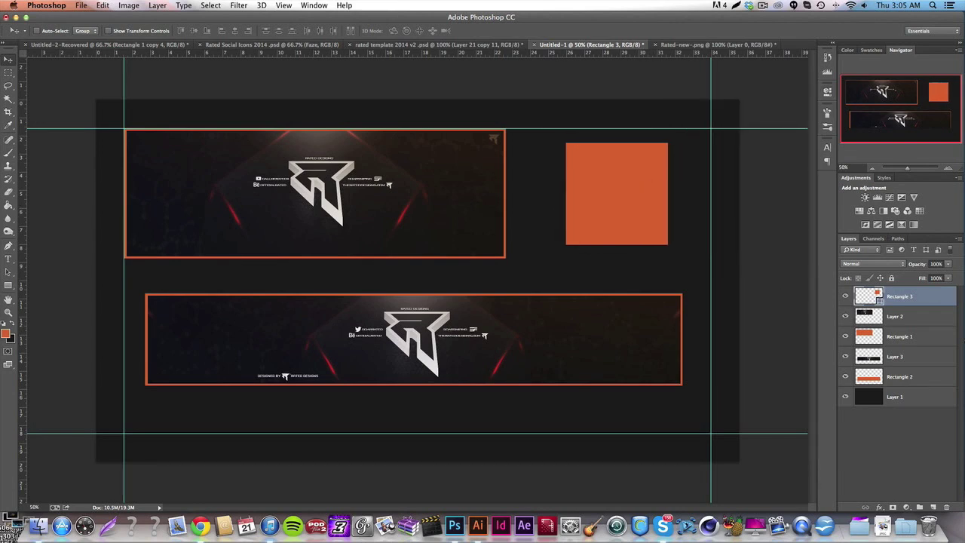
right_click(905, 303)
left_click(826, 219)
left_click_drag(615, 197, 621, 209)
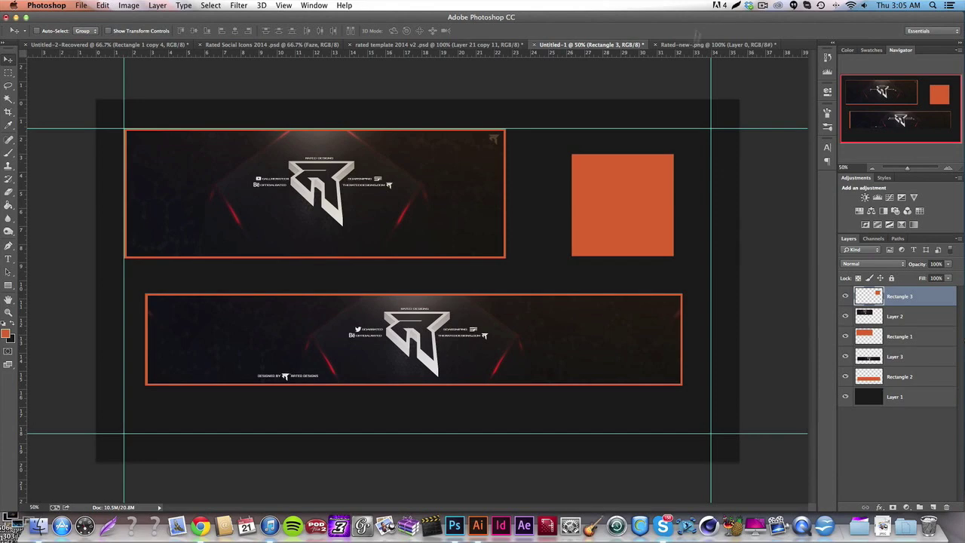
Close Rated-new-.png and bring up the dialog for opening another file
left_click(654, 45)
left_click(441, 180)
left_click(80, 5)
left_click(94, 27)
Browse the Rated PNG files in the Photoshop stuff folder and preview them to find the square logo icon
scroll(439, 176, "down", 20)
scroll(444, 172, "down", 10)
left_click(453, 201)
left_click(453, 183)
scroll(453, 183, "down", 3)
left_click(460, 202)
scroll(458, 189, "down", 5)
left_click(457, 187)
scroll(461, 188, "down", 5)
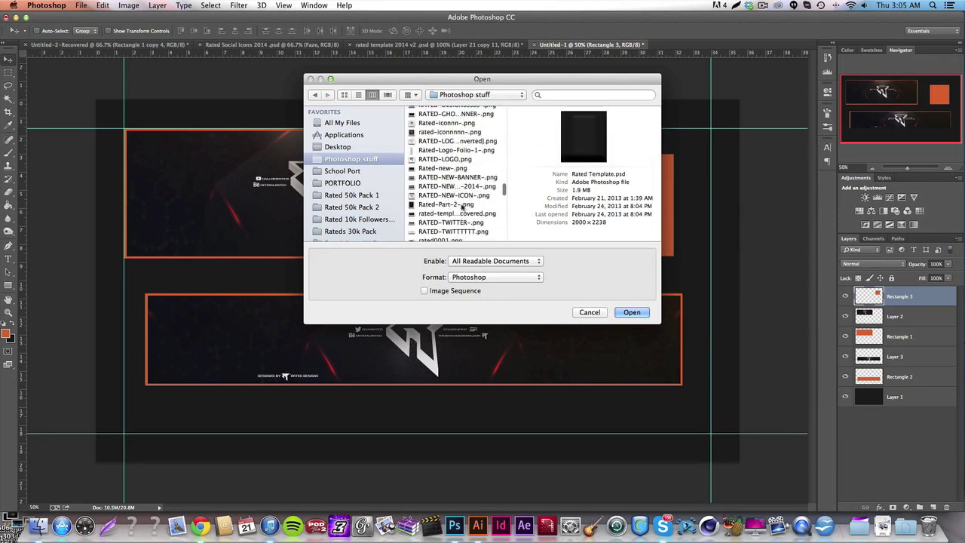
left_click(454, 222)
scroll(455, 196, "down", 3)
left_click(451, 194)
scroll(452, 192, "down", 3)
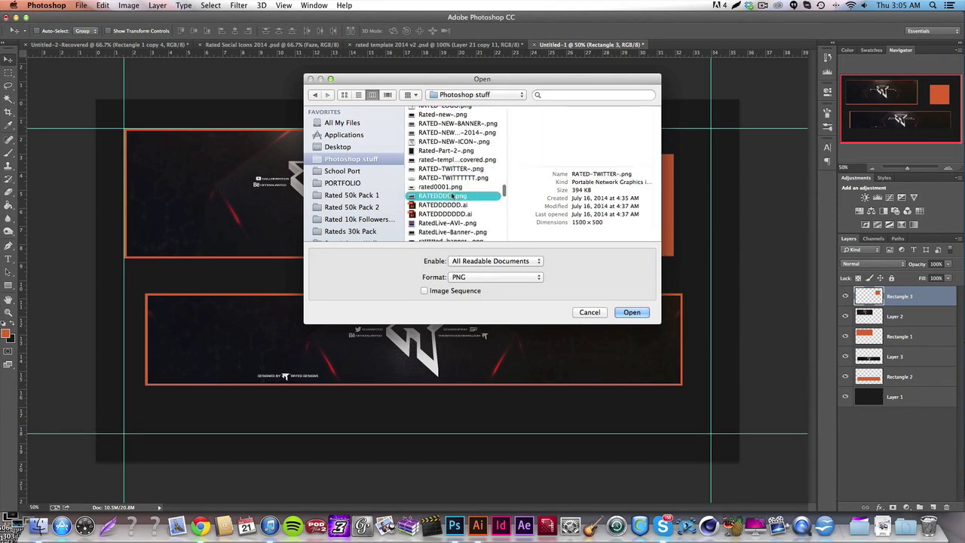
left_click(453, 187)
left_click(453, 196)
left_click(456, 171)
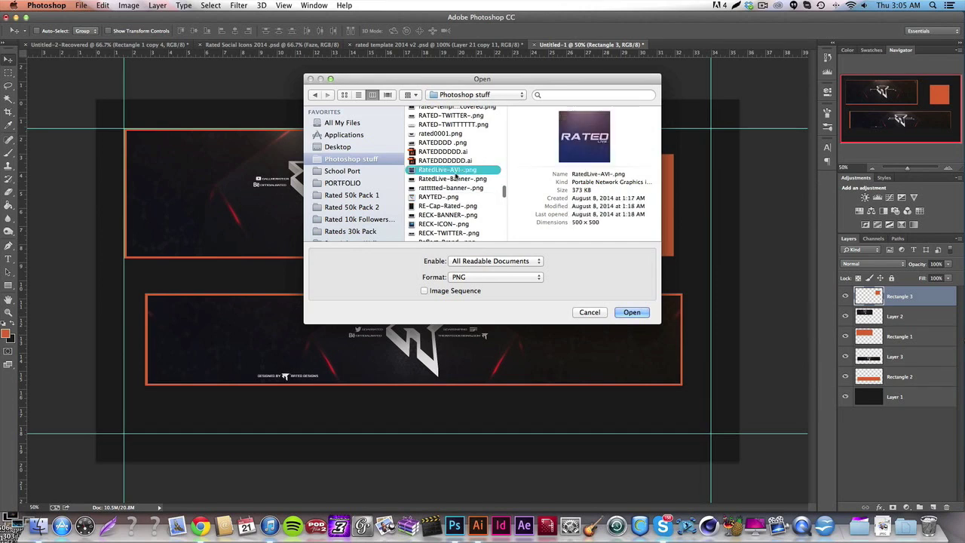
Find the square logo image rated-iconnnnn-.png in the Photoshop stuff folder and open it
scroll(456, 169, "up", 5)
left_click(455, 151)
scroll(455, 153, "up", 3)
left_click(455, 153)
scroll(455, 153, "up", 2)
left_click(454, 136)
scroll(452, 151, "up", 2)
left_click(451, 151)
left_click(451, 159)
left_click(630, 312)
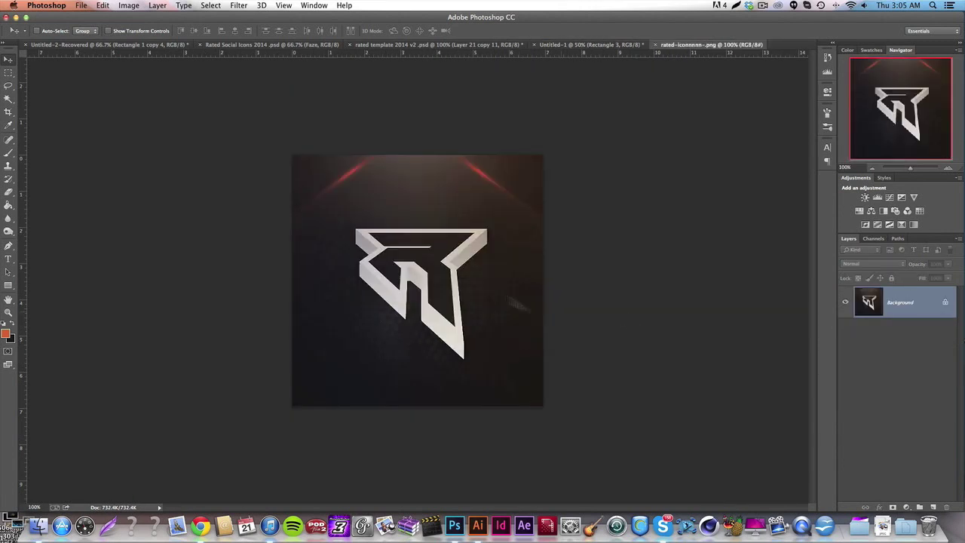
Bring the logo icon into Untitled-1, scale it to 76.40%, and centre it on the orange square as a framed image
left_click_drag(592, 60, 632, 217)
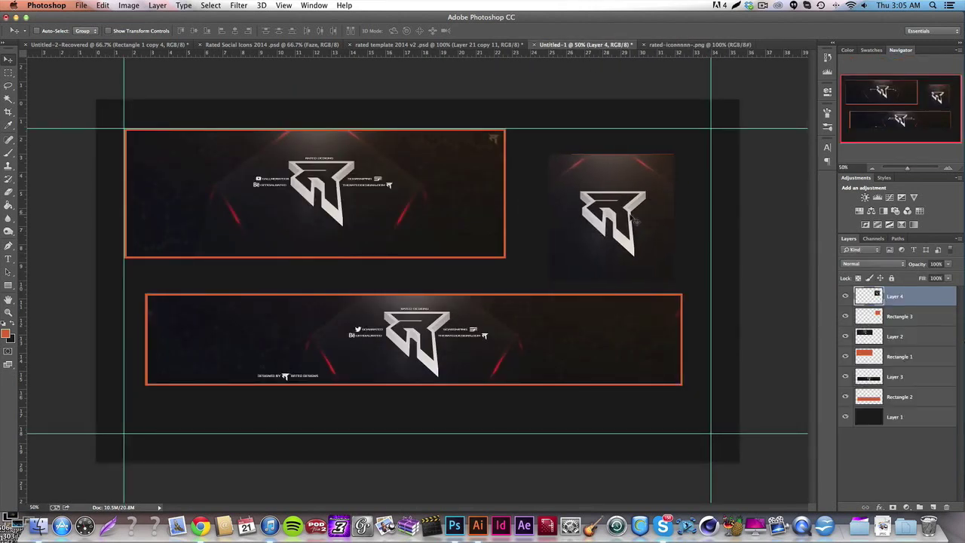
key("ctrl+t")
left_click_drag(556, 271, 569, 250)
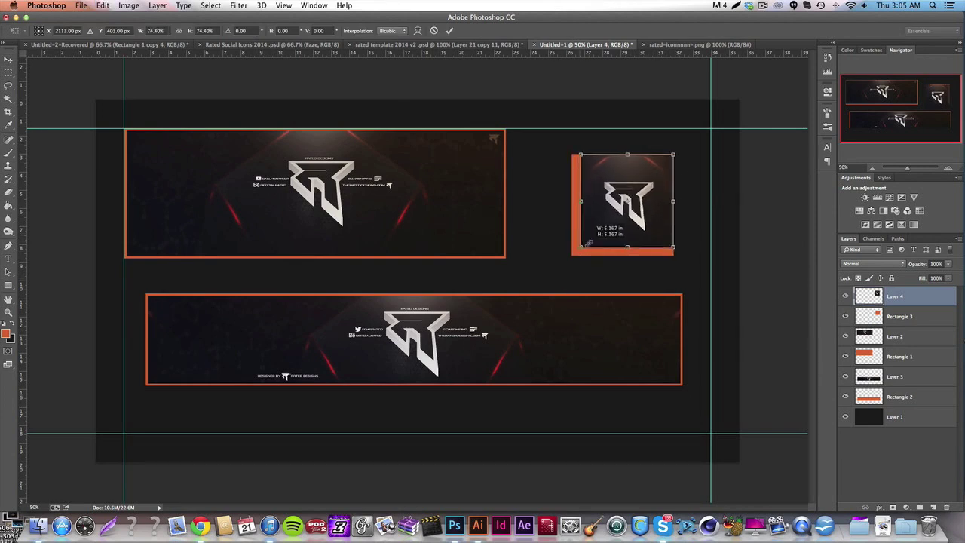
left_click_drag(585, 217, 589, 222)
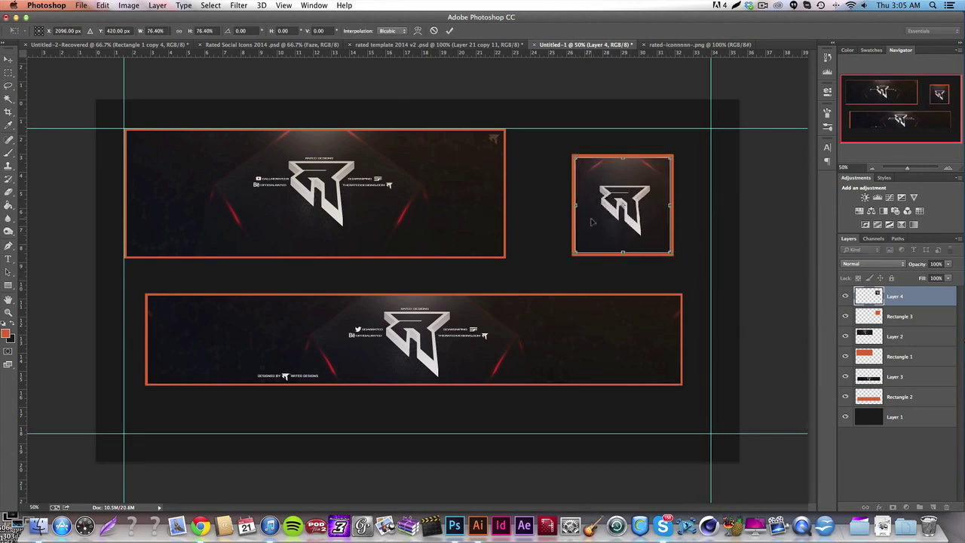
key("Return")
Select Layer 4 and Rectangle 3 together and shift the framed icon slightly upward
left_click(915, 323, "shift")
key("Up")
key("Up")
key("Up")
key("Up")
key("Up")
key("Up")
key("Up")
key("Up")
key("Up")
key("Up")
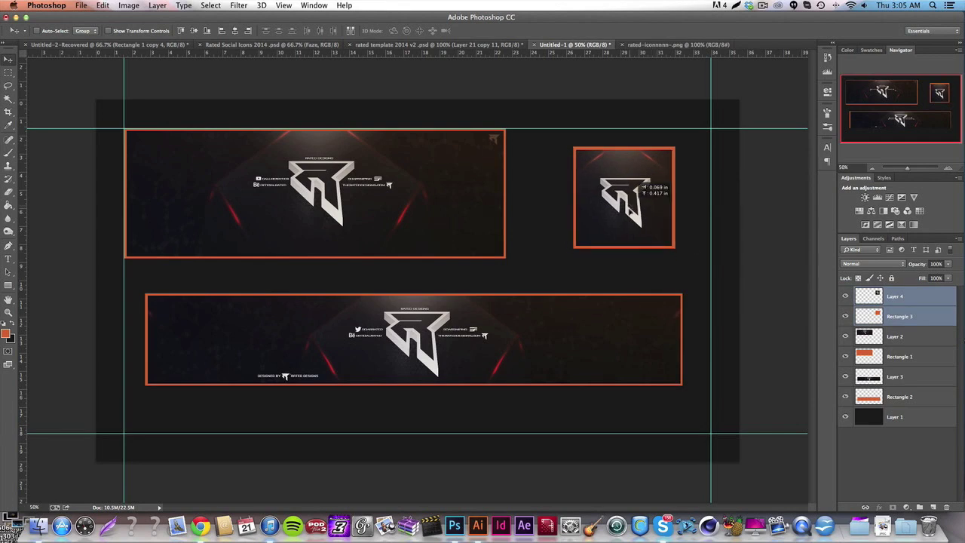
Select Layer 2 and Rectangle 1 and move the framed header diagonally inward, away from the corner guides
left_click(907, 299)
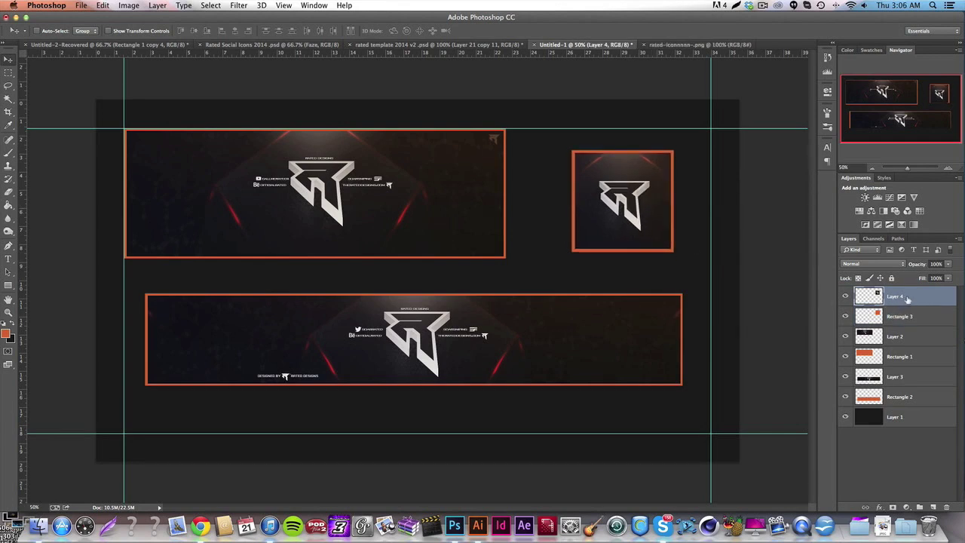
left_click(911, 400, "shift")
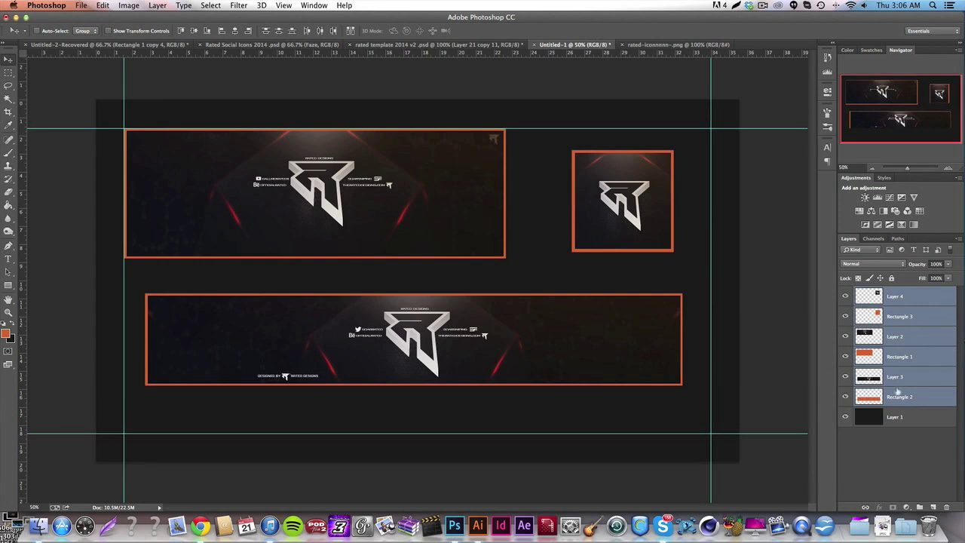
left_click(897, 358)
left_click(901, 336, "shift")
left_click_drag(357, 221, 371, 226)
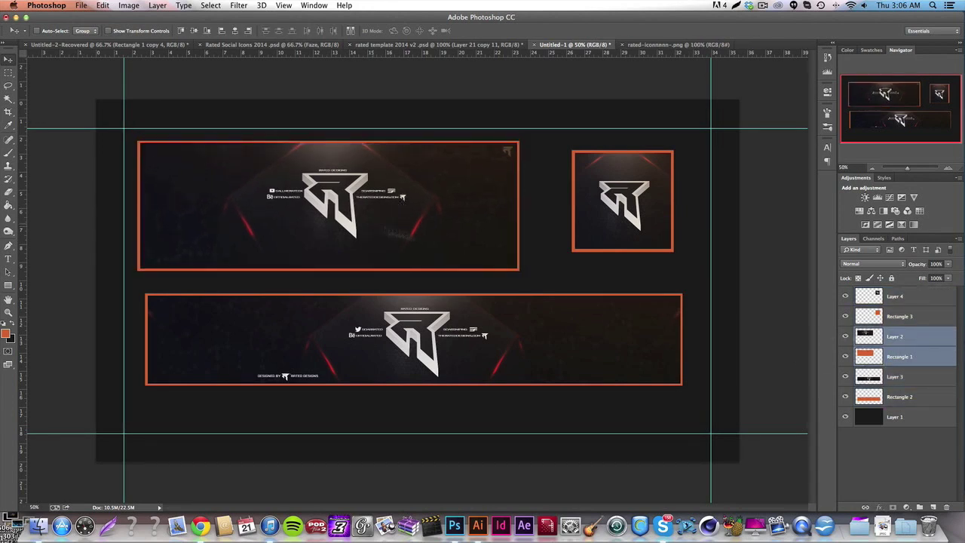
Select all layers from Layer 4 to Rectangle 2 and move the three framed images down and slightly right, centring them between the guides
left_click(916, 301)
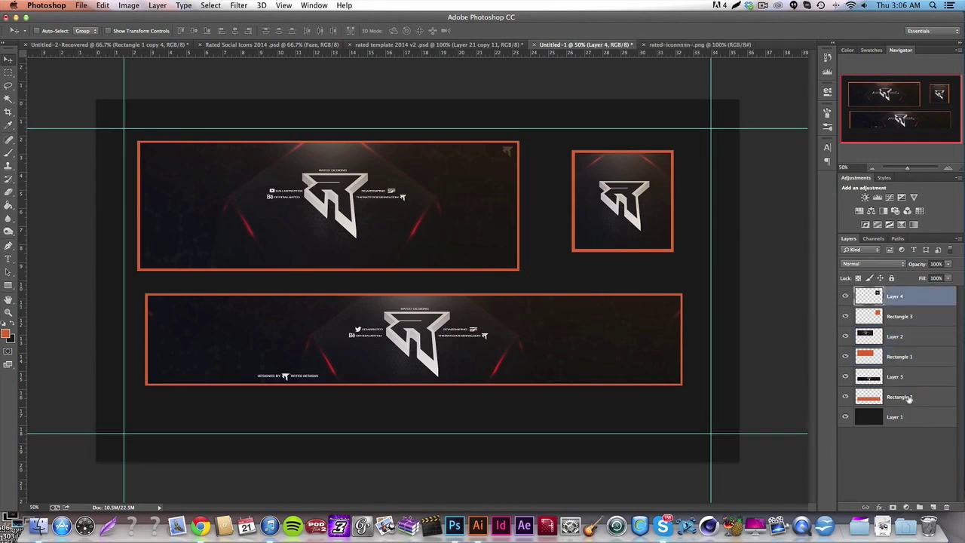
left_click(899, 396, "shift")
left_click_drag(484, 277, 485, 290)
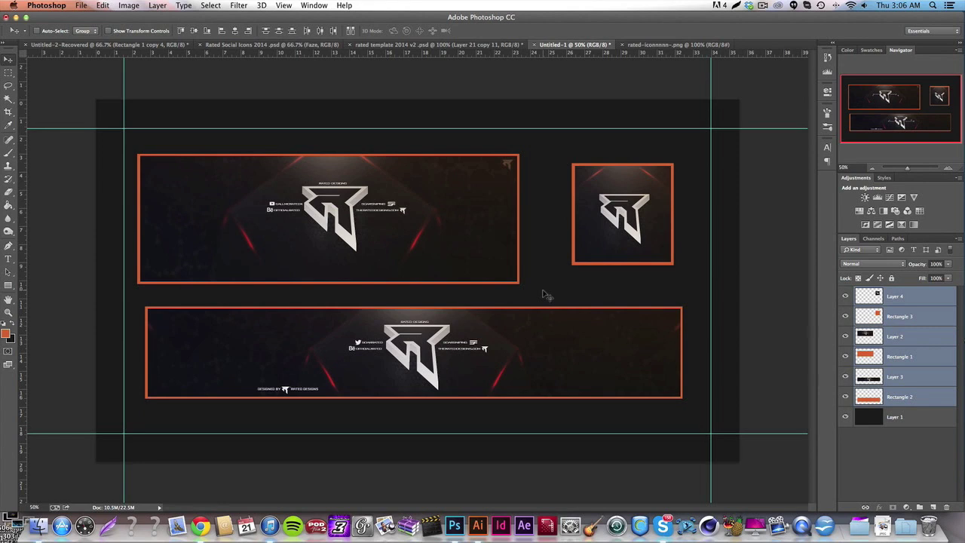
left_click_drag(413, 207, 412, 217)
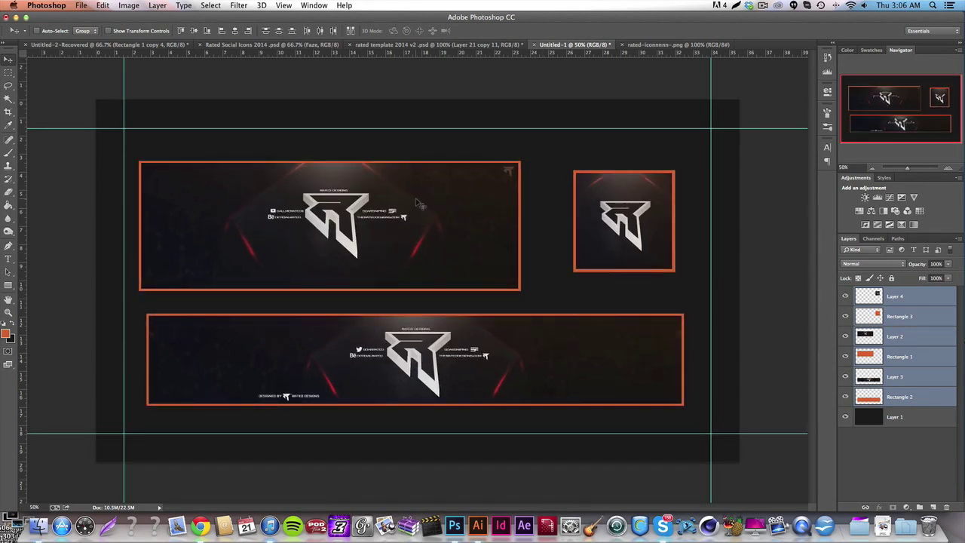
key("Right")
key("Right")
key("Right")
key("Right")
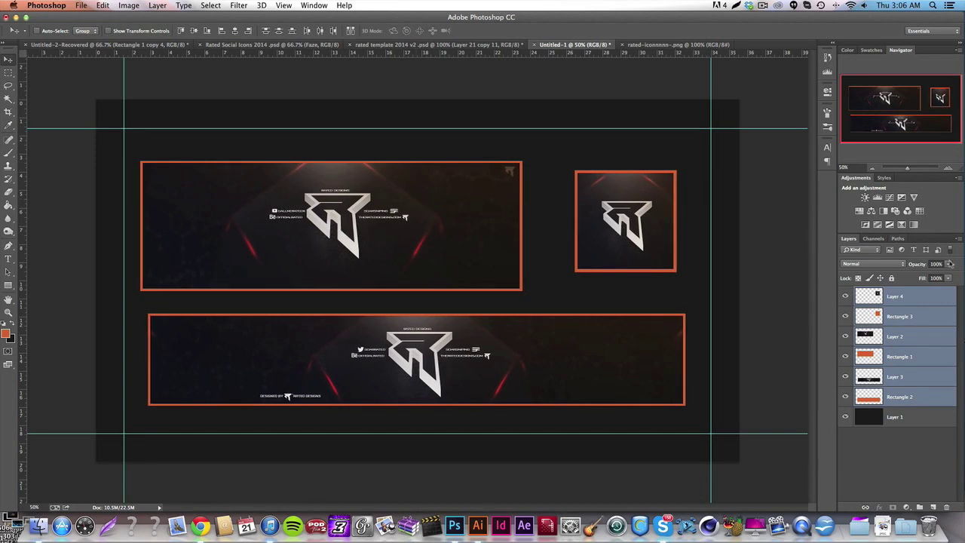
Add an empty layer directly above the dark background, Layer 1, and activate the Brush tool with the rulers hidden
left_click(920, 422)
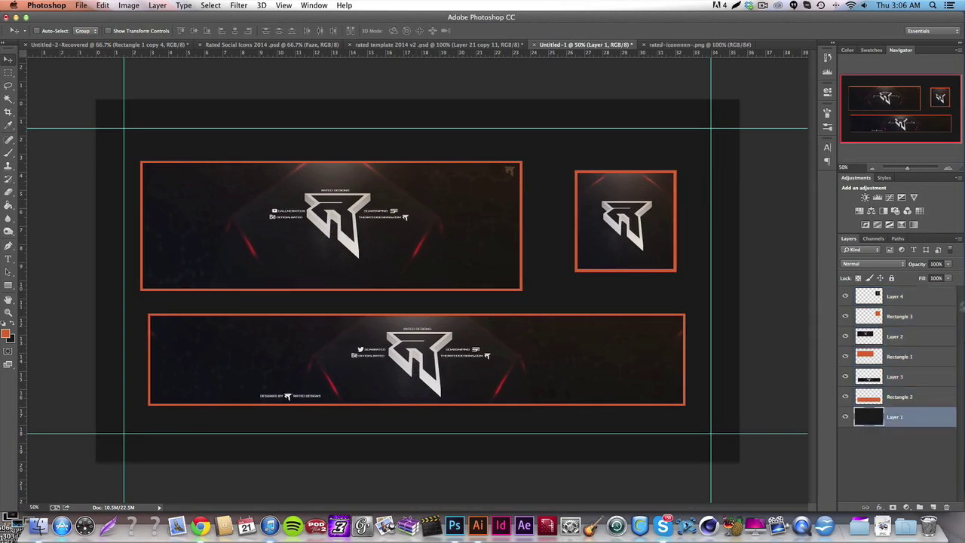
left_click(931, 505)
left_click_drag(9, 153, 20, 153)
key("super+r")
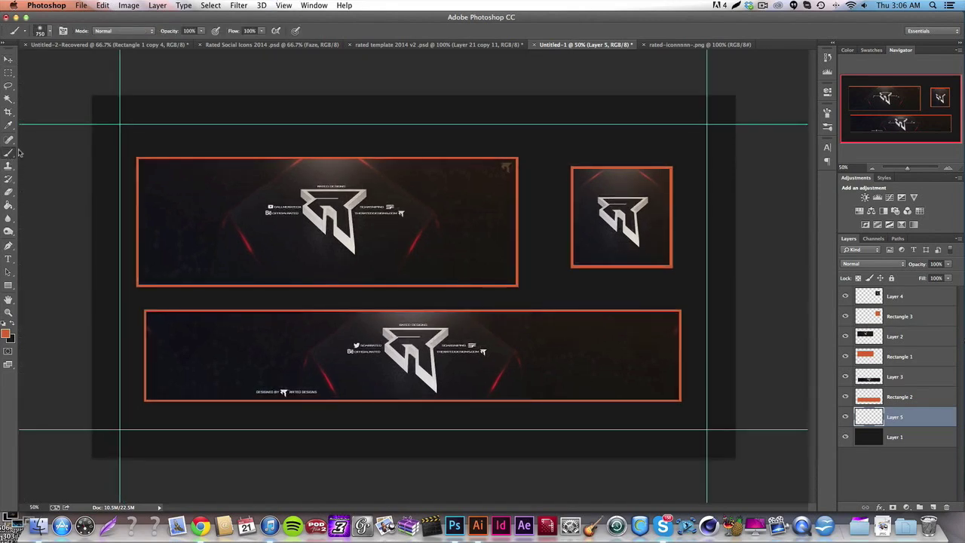
Set the soft round brush's size to 2000 px
left_click(50, 31)
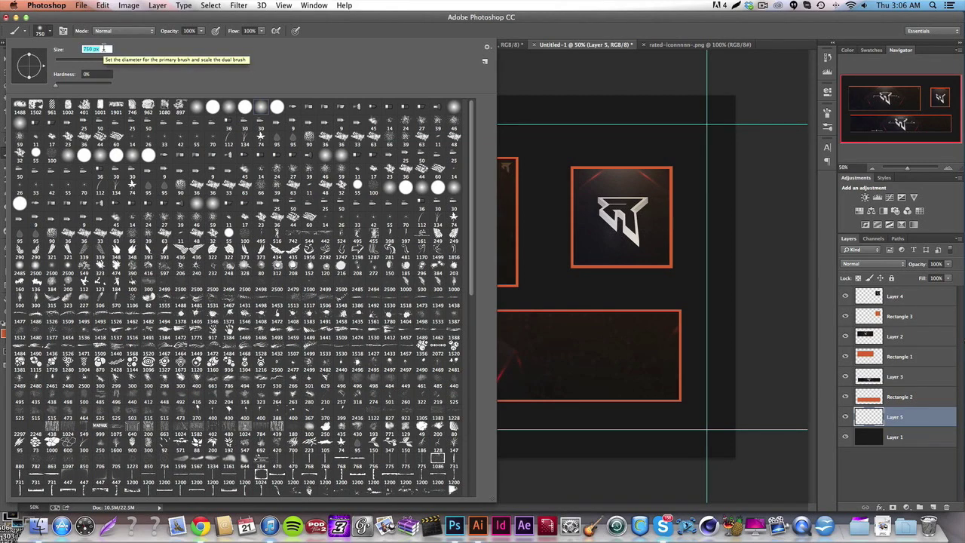
type("0")
key("Return")
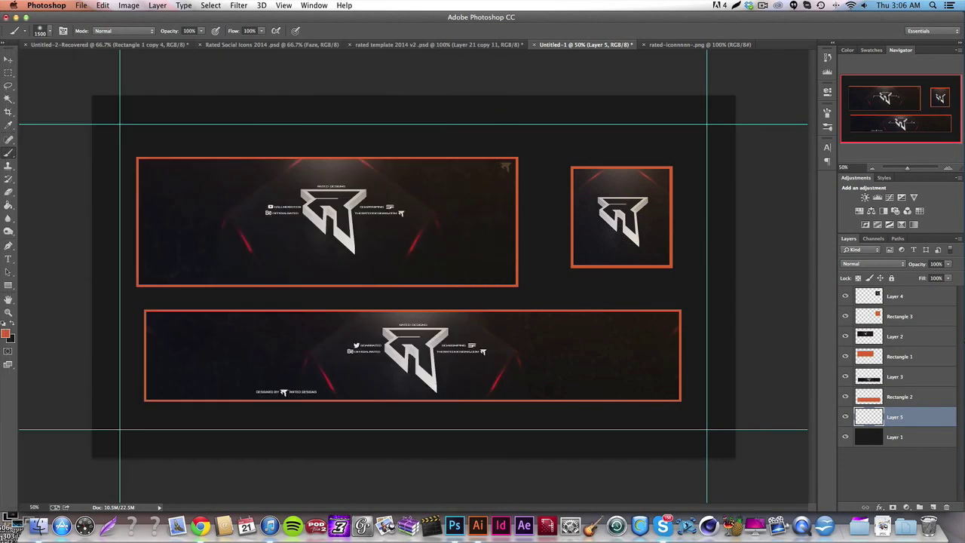
left_click(48, 32)
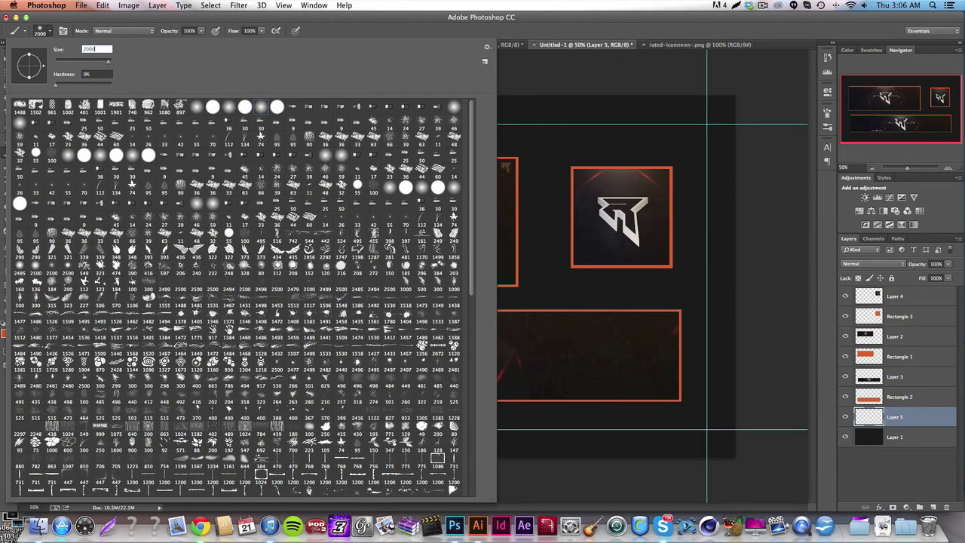
key("Return")
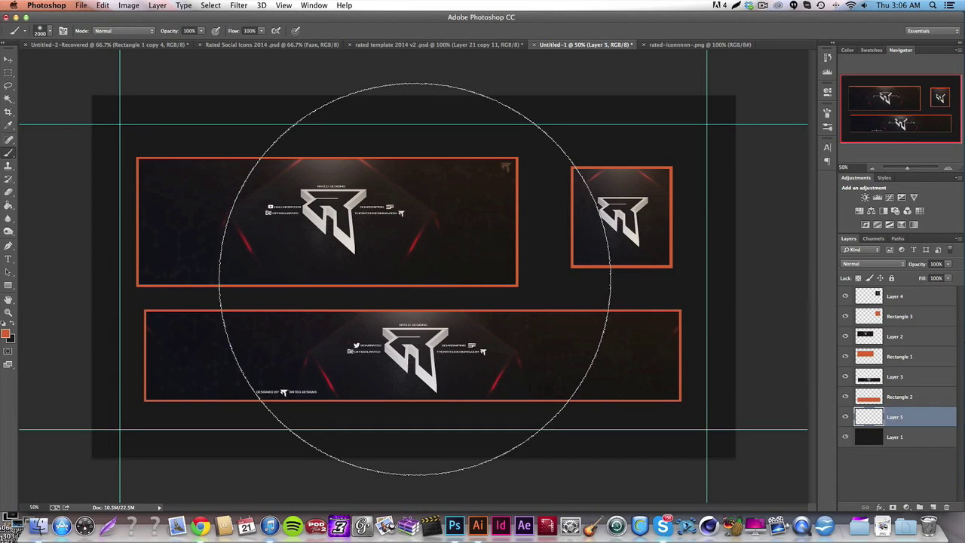
Set the foreground colour to white (ffffff) and paint one large soft dab at the canvas centre on Layer 5
left_click(414, 279)
key("ctrl+z")
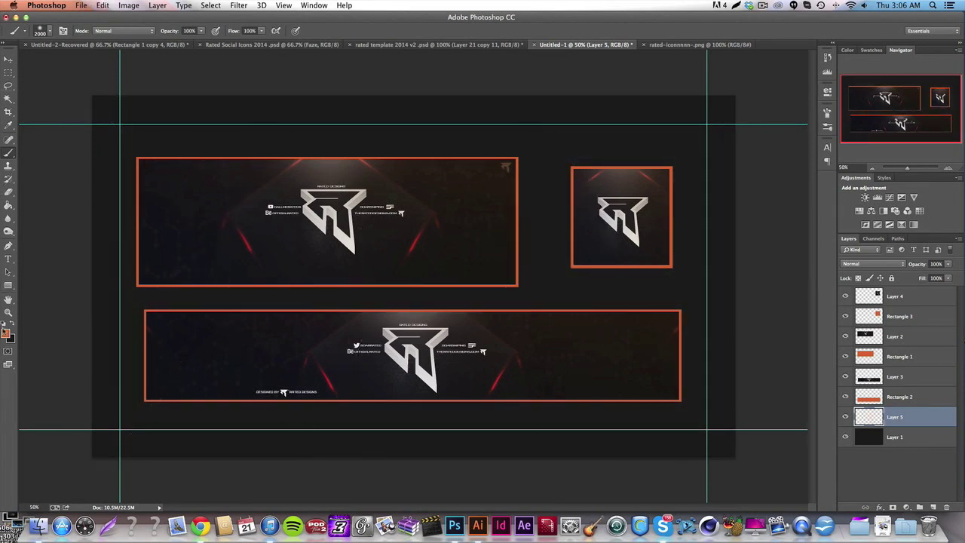
left_click(5, 333)
type("ffffff")
key("Return")
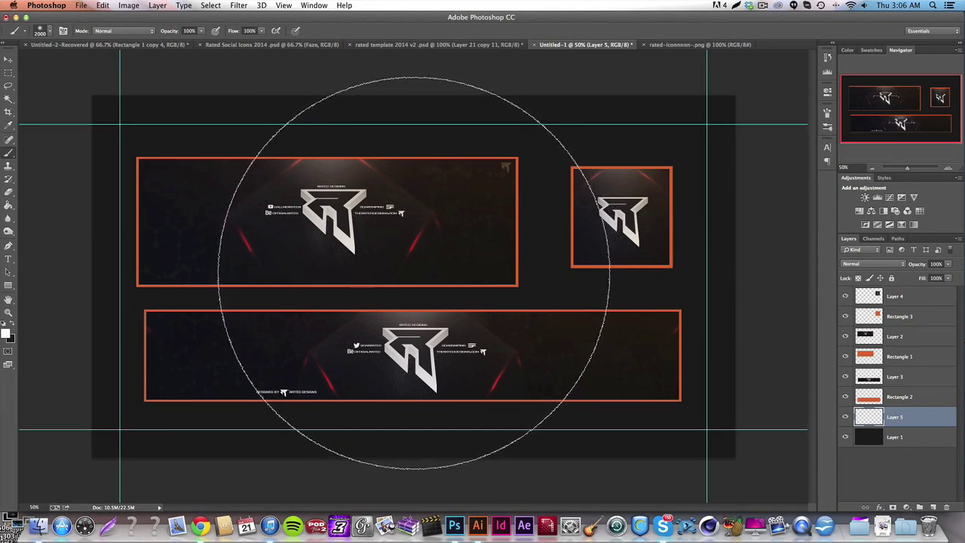
left_click(418, 267)
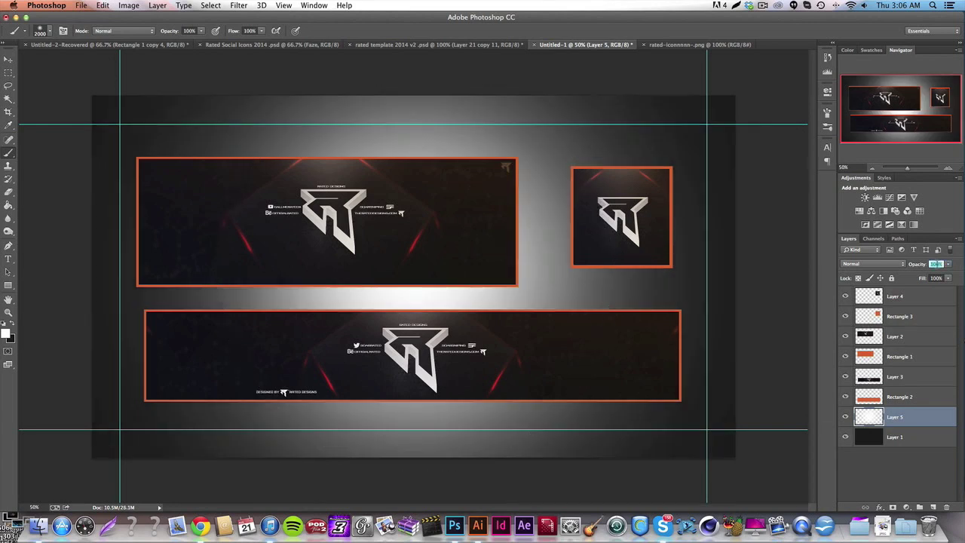
Lower Layer 5's opacity to 10% and merge it down into the dark background, Layer 1
type("10")
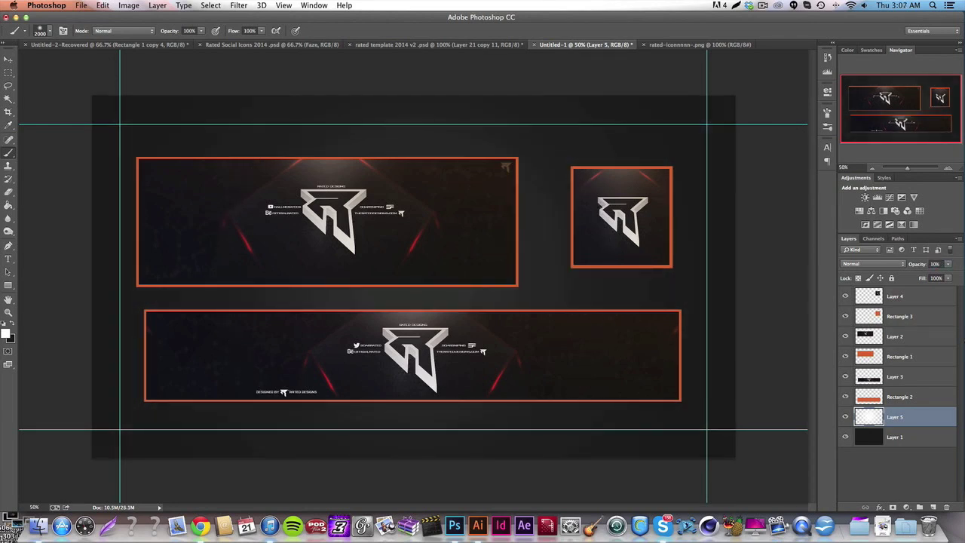
right_click(915, 422)
left_click(866, 368)
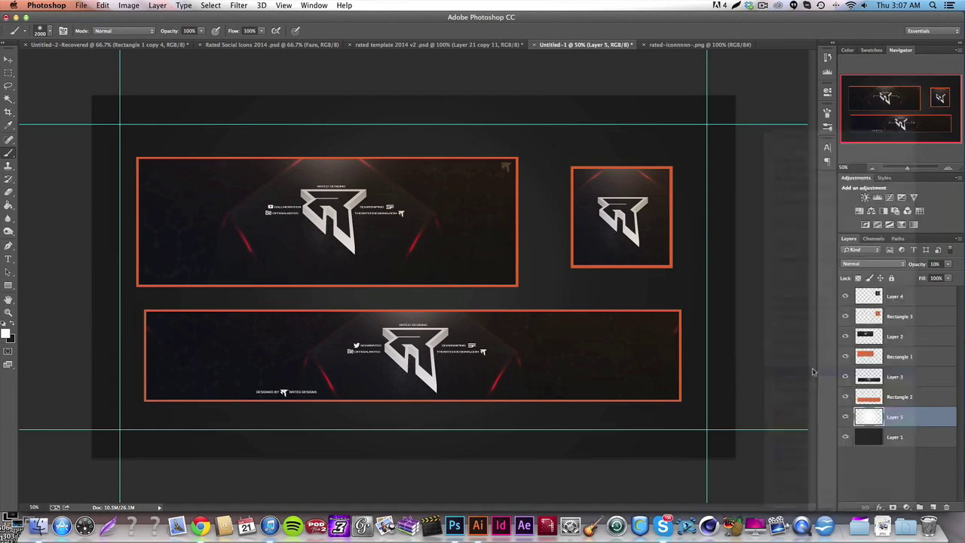
Apply the Spatter filter to Layer 1 with a Spray Radius of 15 and a Smoothness of 1
left_click(235, 5)
left_click(258, 51)
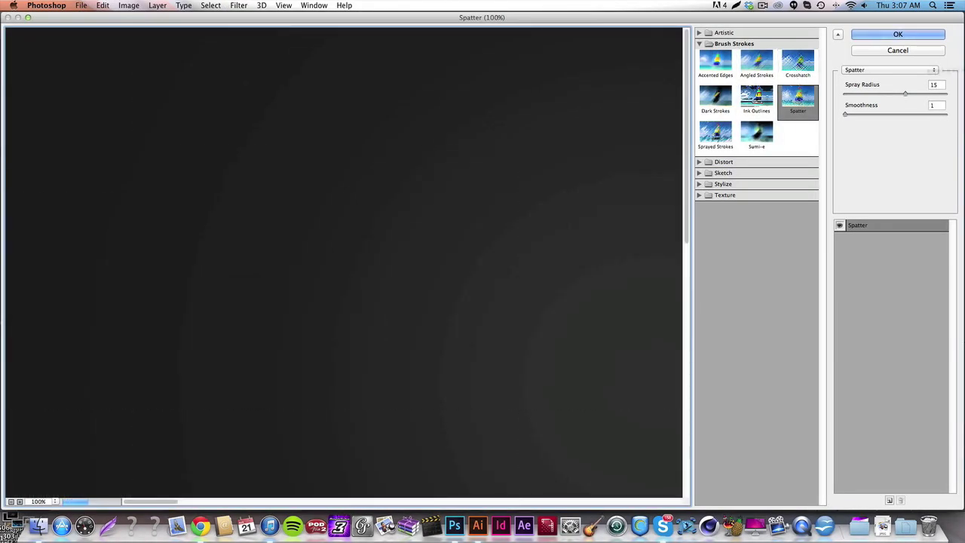
left_click(898, 35)
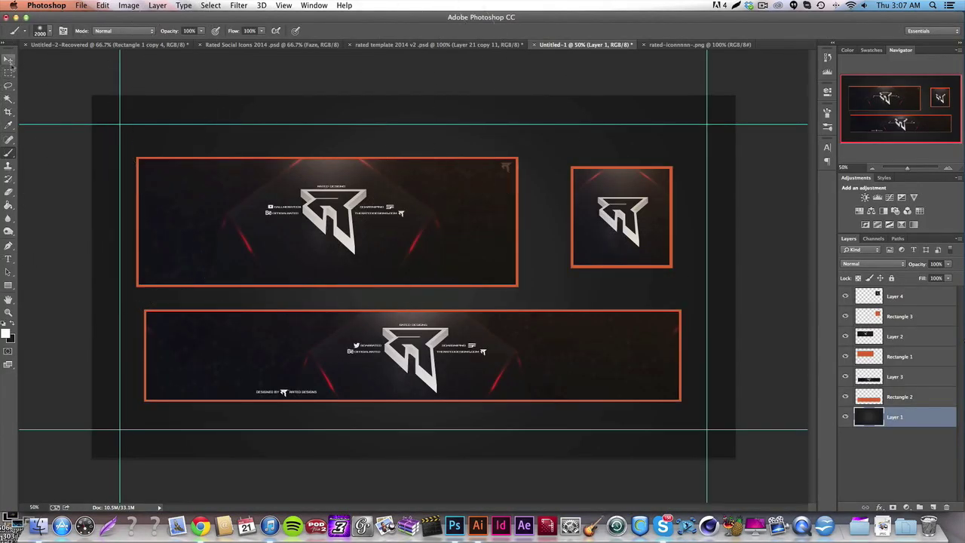
Set the brush size to 1000 px and add an empty layer directly above Layer 1
left_click(41, 33)
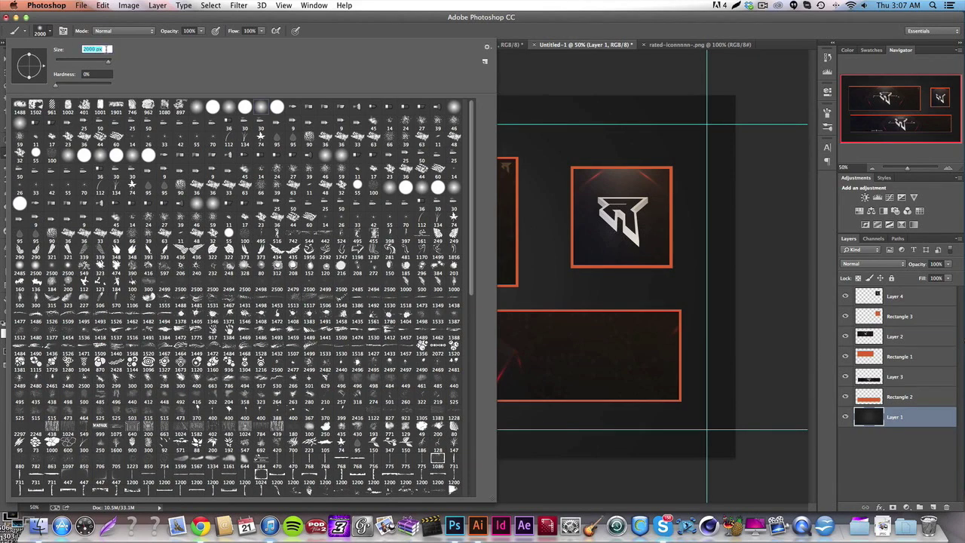
key("Return")
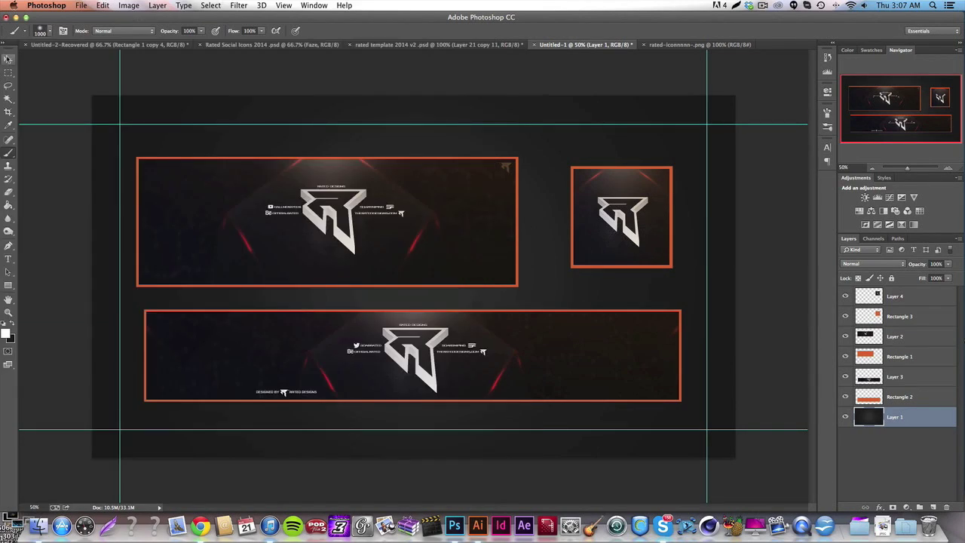
left_click(8, 59)
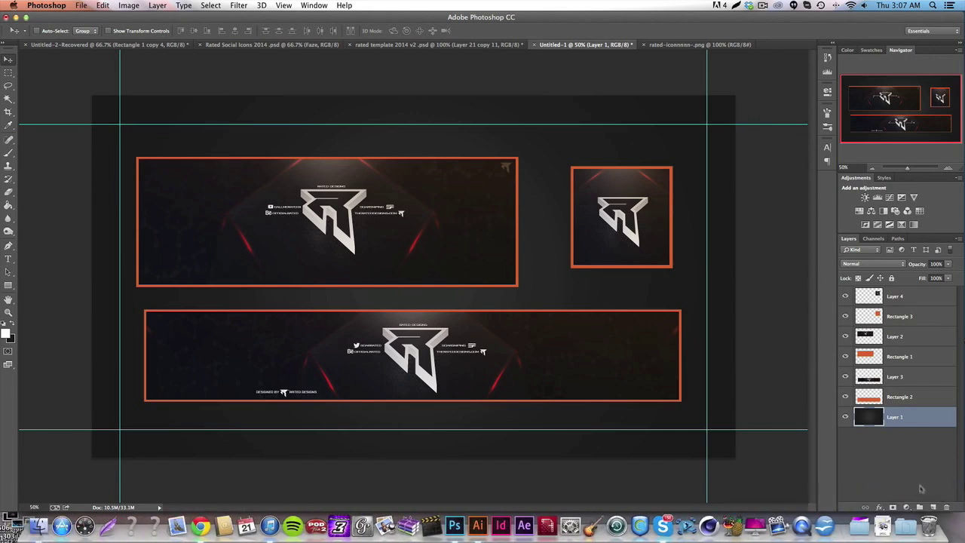
left_click(930, 507)
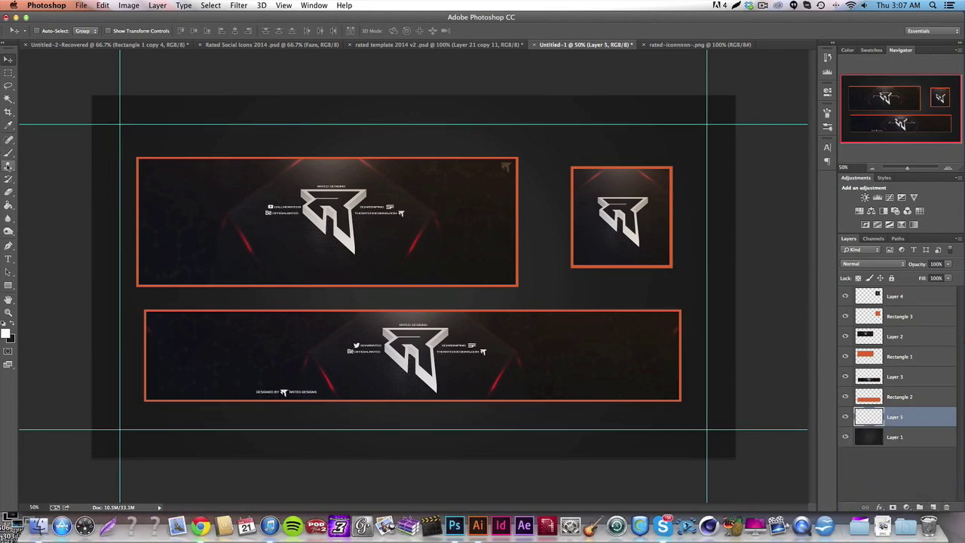
Look through the whole collection of brush presets for one to use on the background
left_click(13, 154)
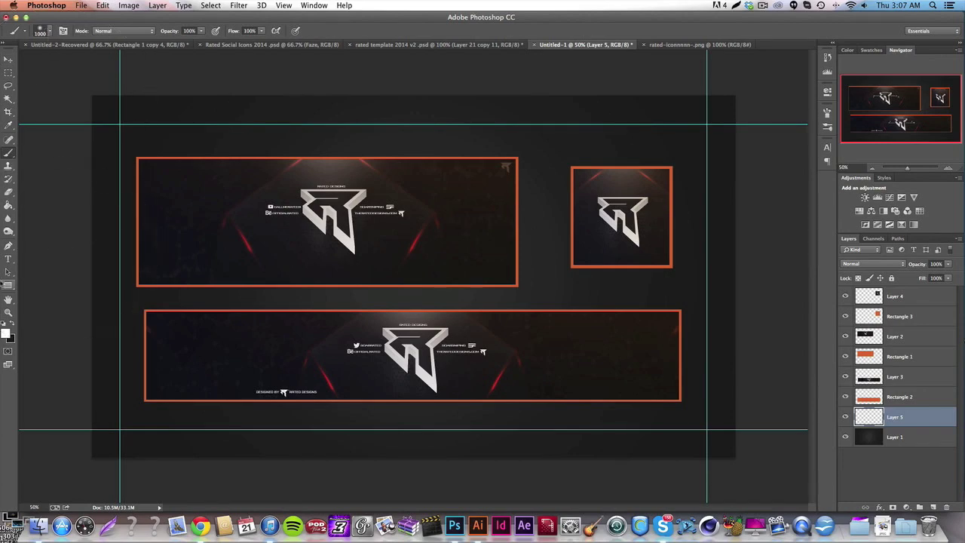
left_click(50, 33)
left_click(50, 33)
key("v")
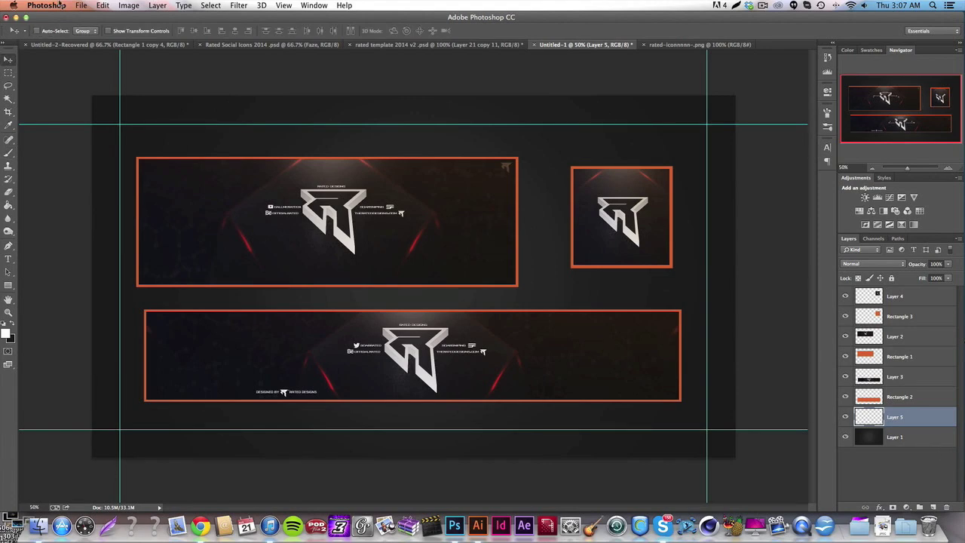
left_click(9, 152)
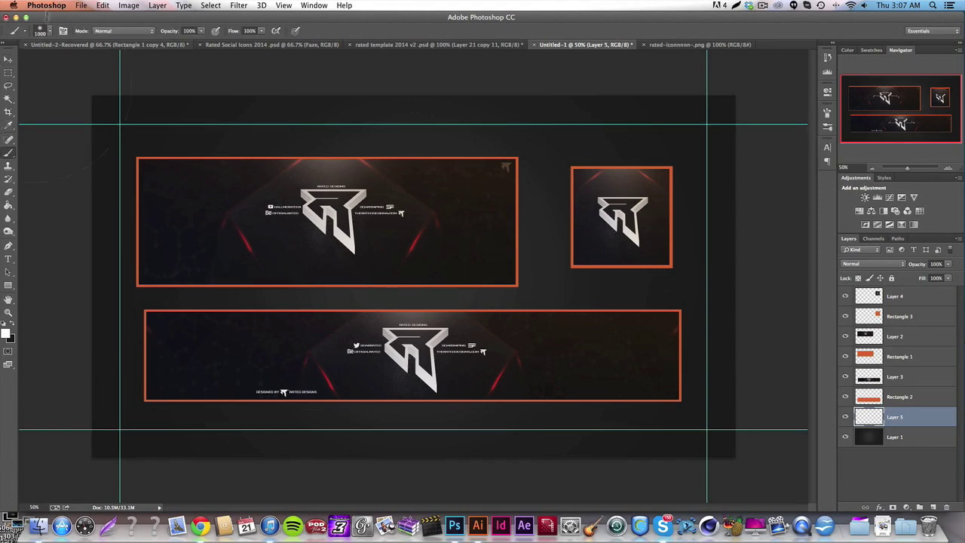
left_click(50, 31)
scroll(487, 494, "down", 8)
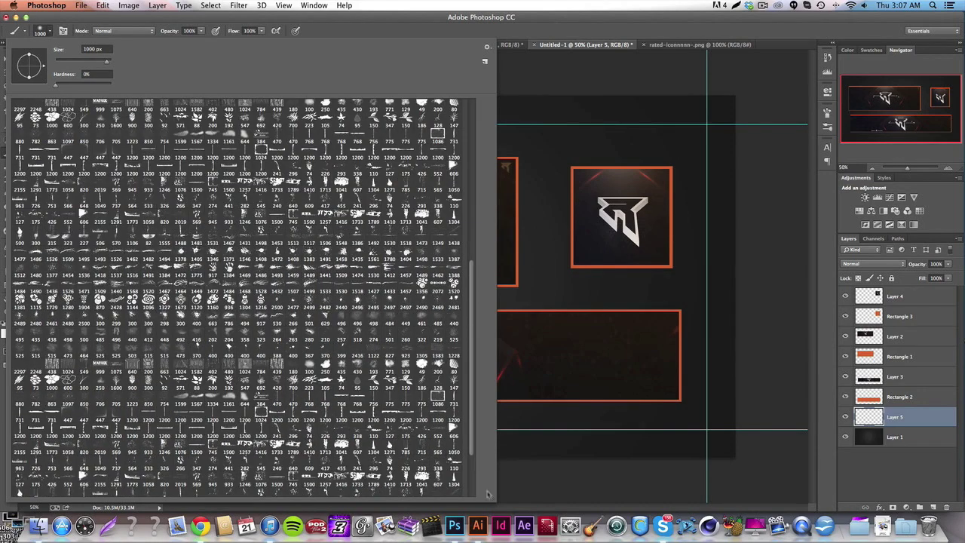
scroll(487, 498, "down", 5)
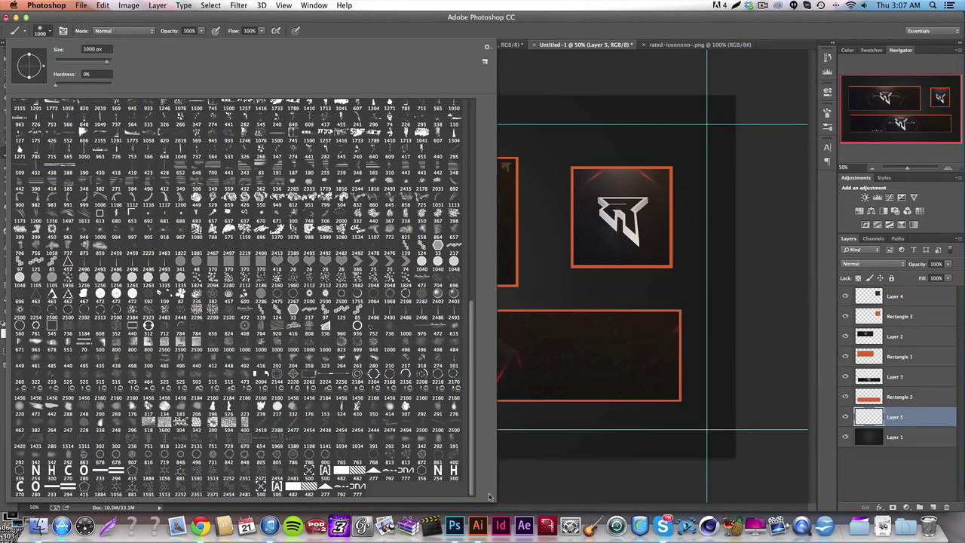
key("Escape")
key("v")
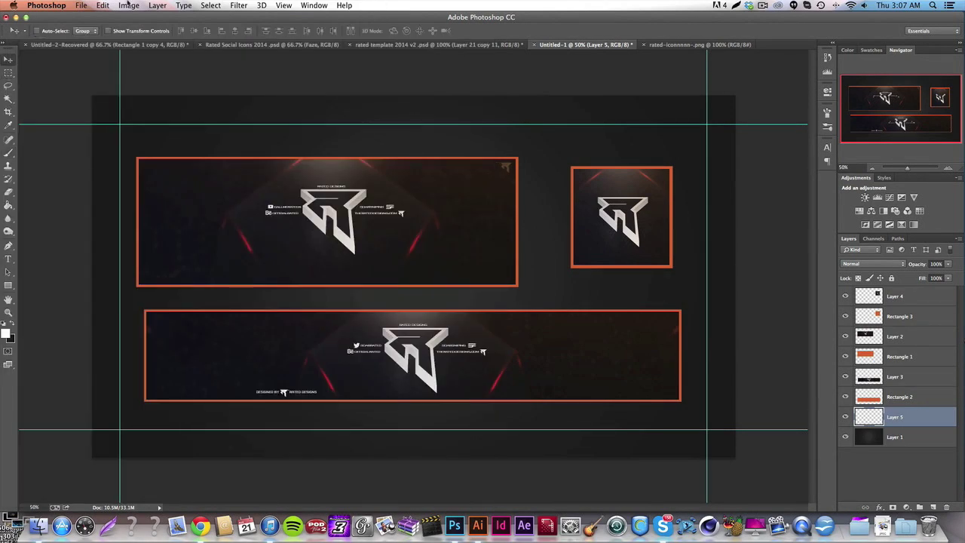
Start opening a file and browse to the Textures/Stocks folder inside Rated 50k Pack 1
left_click(81, 5)
left_click(160, 28)
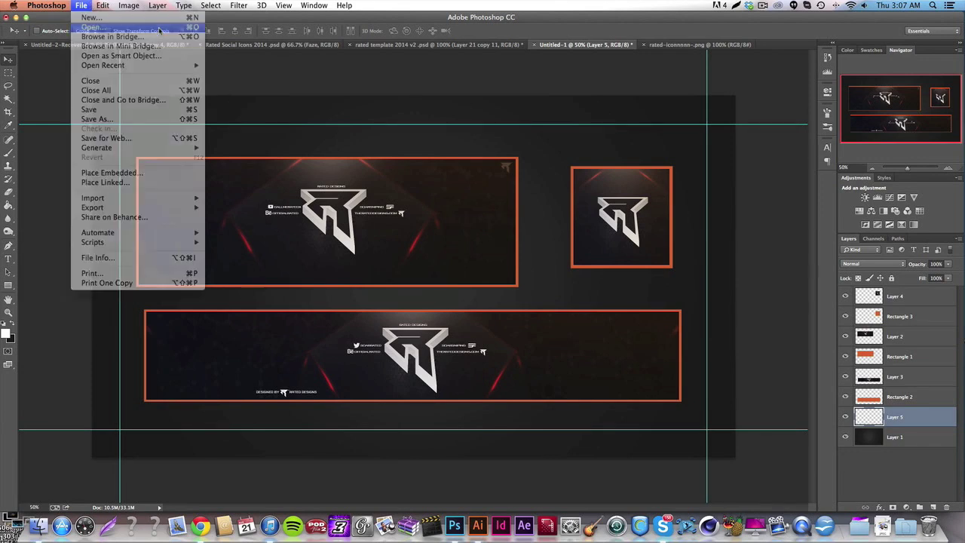
left_click(422, 156)
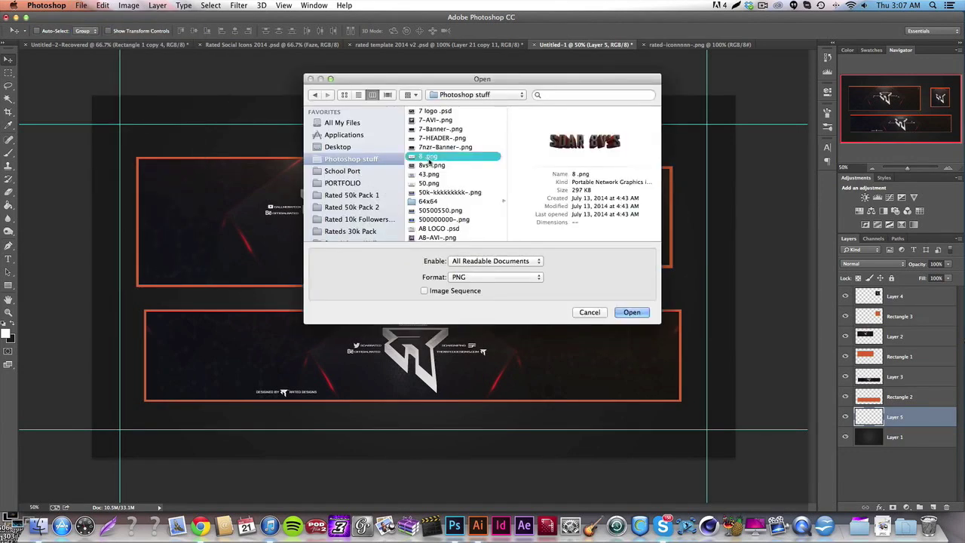
scroll(452, 173, "down", 5)
left_click(446, 155)
scroll(354, 187, "down", 1)
left_click(353, 183)
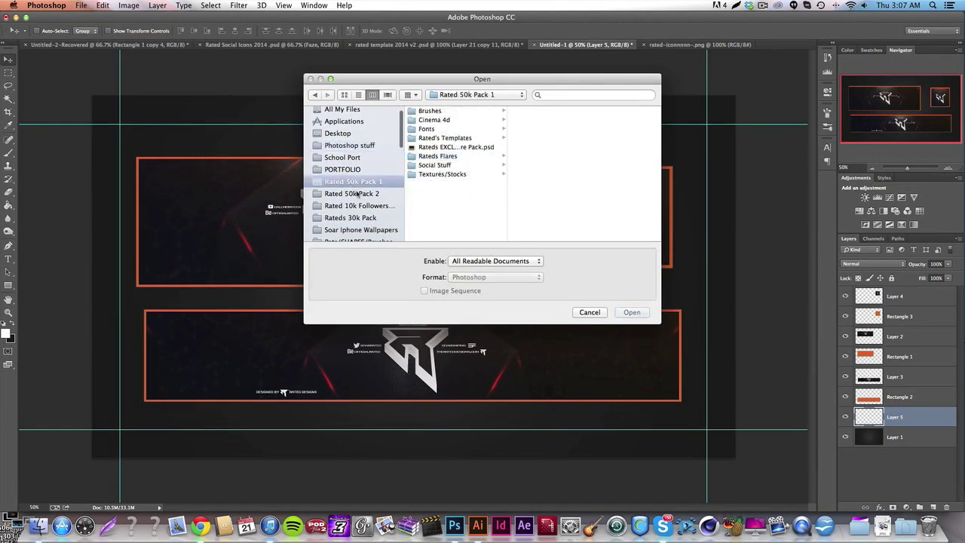
left_click(442, 175)
left_click(527, 156)
Preview the images in the Textures/Stocks folder one by one to find a background texture
key("Down")
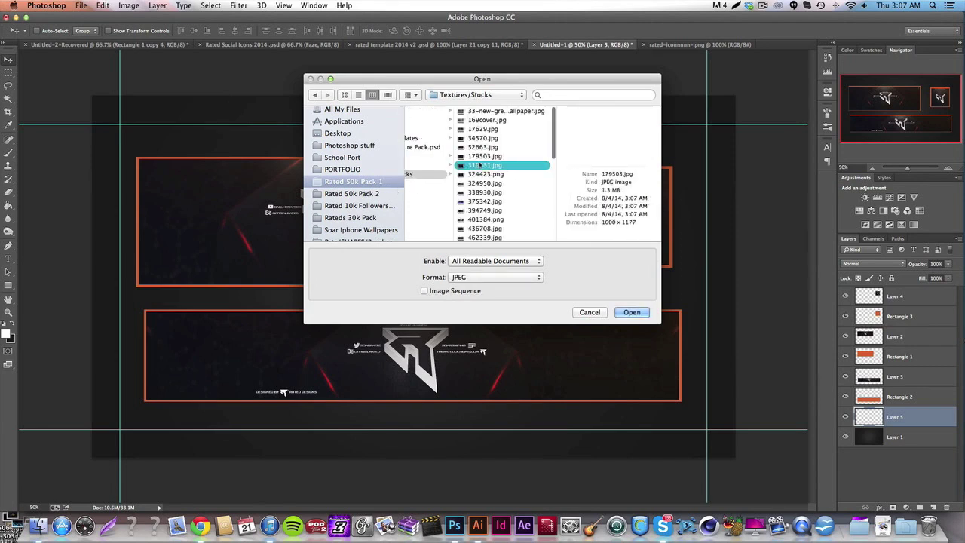
key("Down")
key("Down")
key("Down")
key("Down")
key("Down")
key("Down")
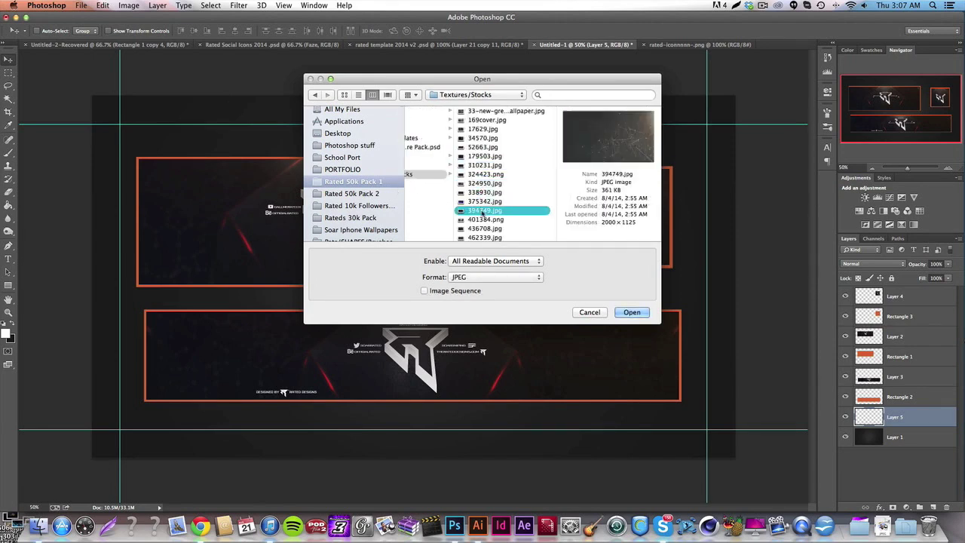
key("Down")
key("Down")
key("Down")
key("Down")
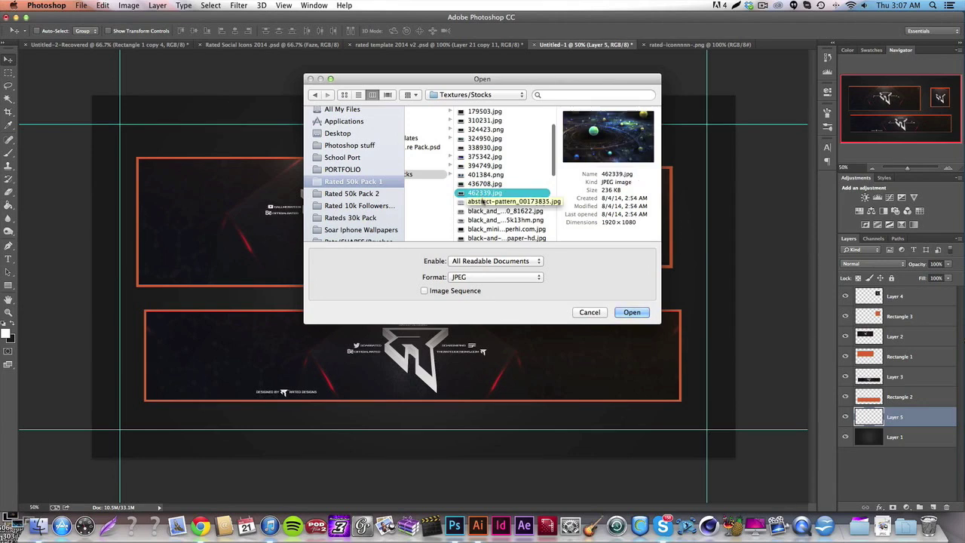
key("Up")
key("Up")
key("Up")
key("Up")
key("Up")
key("Up")
key("Up")
key("Up")
key("Up")
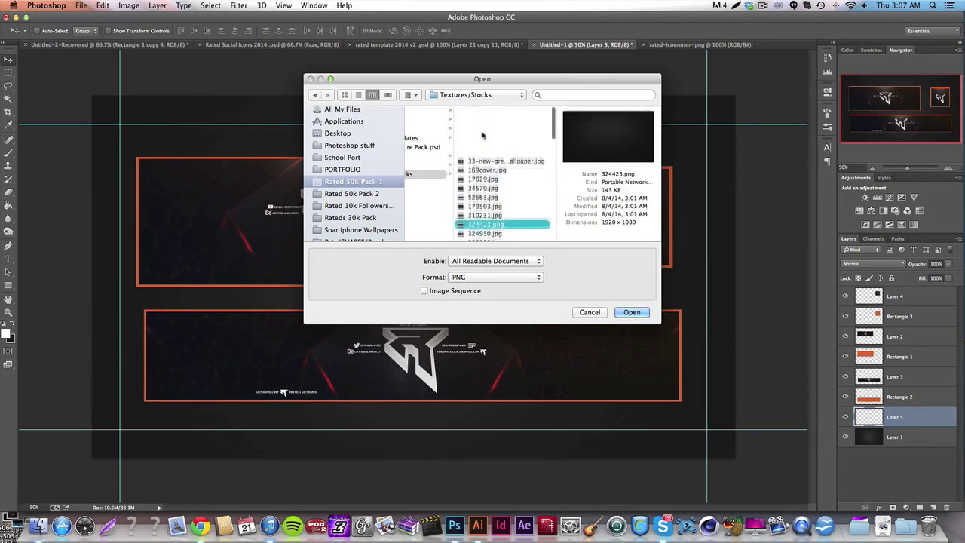
left_click(482, 132)
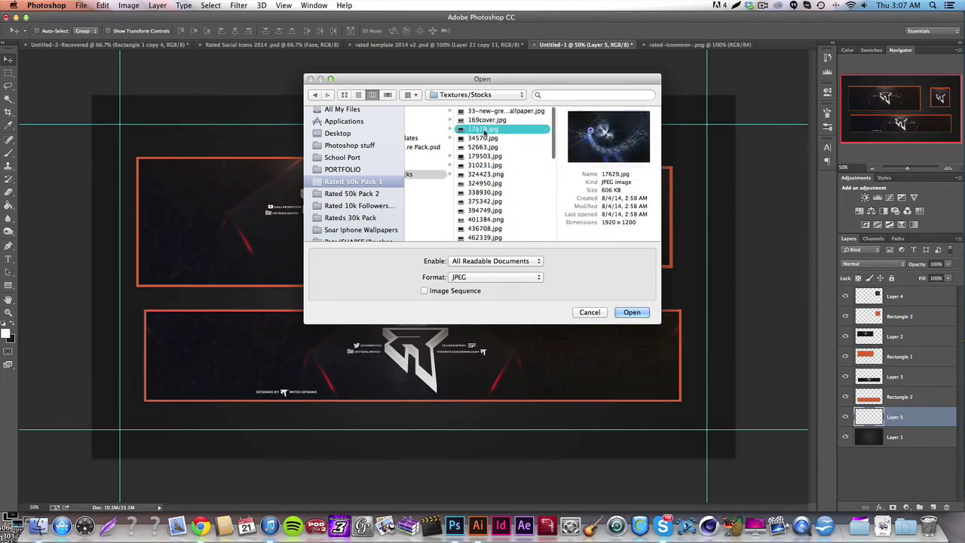
left_click(484, 121)
left_click(486, 139)
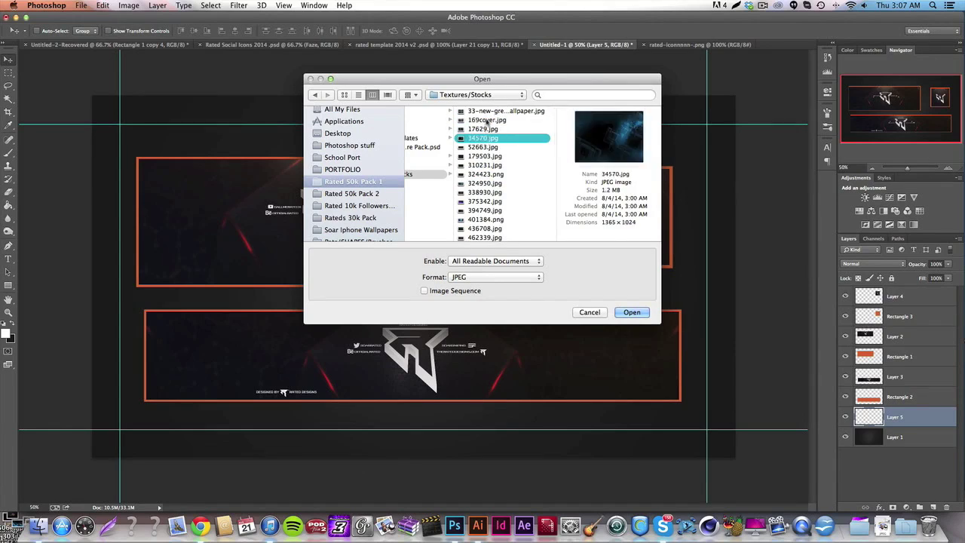
left_click(488, 112)
left_click(486, 138)
left_click(486, 156)
scroll(486, 156, "down", 10)
scroll(486, 156, "up", 1)
left_click(486, 156)
scroll(487, 156, "up", 2)
left_click(487, 156)
scroll(487, 156, "up", 2)
left_click(487, 155)
left_click(489, 148)
scroll(488, 151, "up", 2)
left_click(489, 158)
scroll(490, 162, "up", 2)
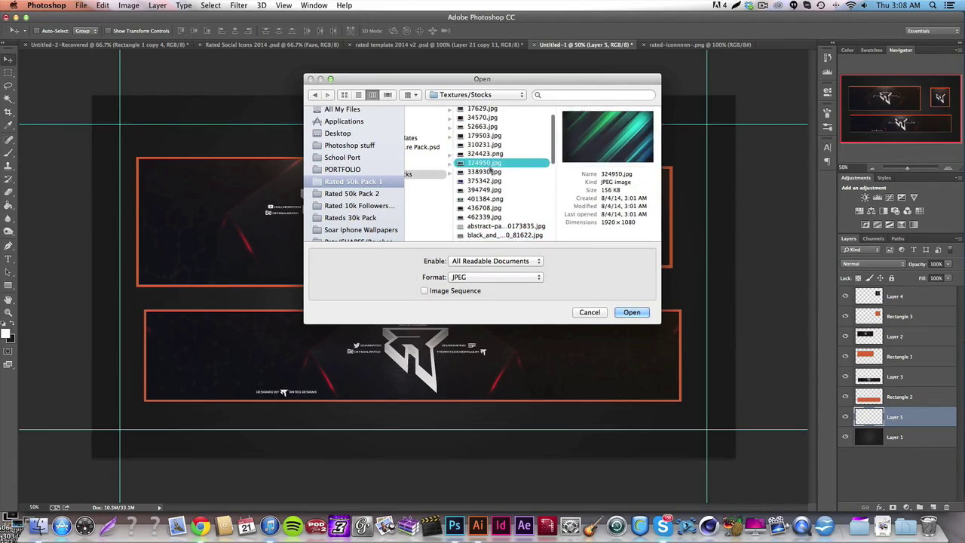
Open 338930.jpg and copy its striped image into Untitled-1 as a layer above Layer 5, behind the framed images
left_click(493, 173)
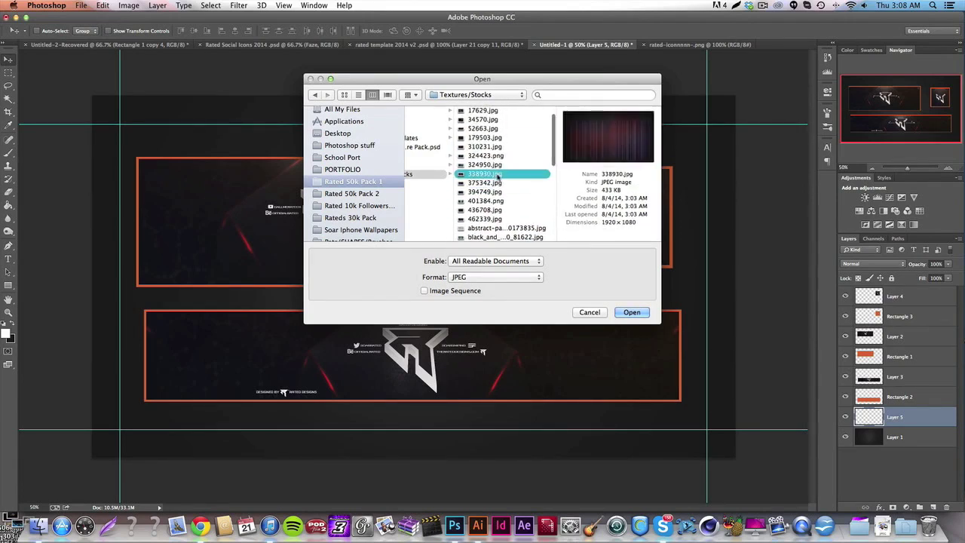
left_click(637, 317)
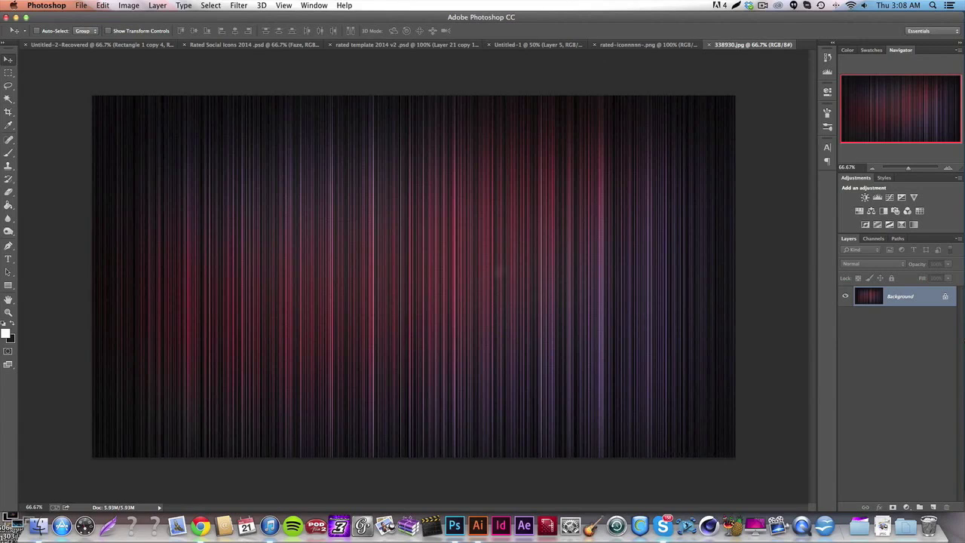
left_click(636, 45)
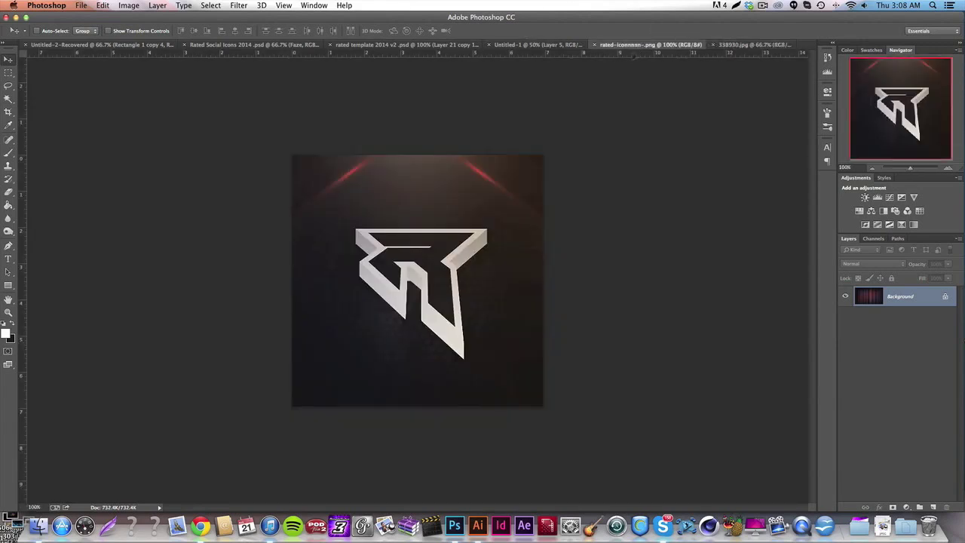
left_click_drag(505, 45, 408, 249)
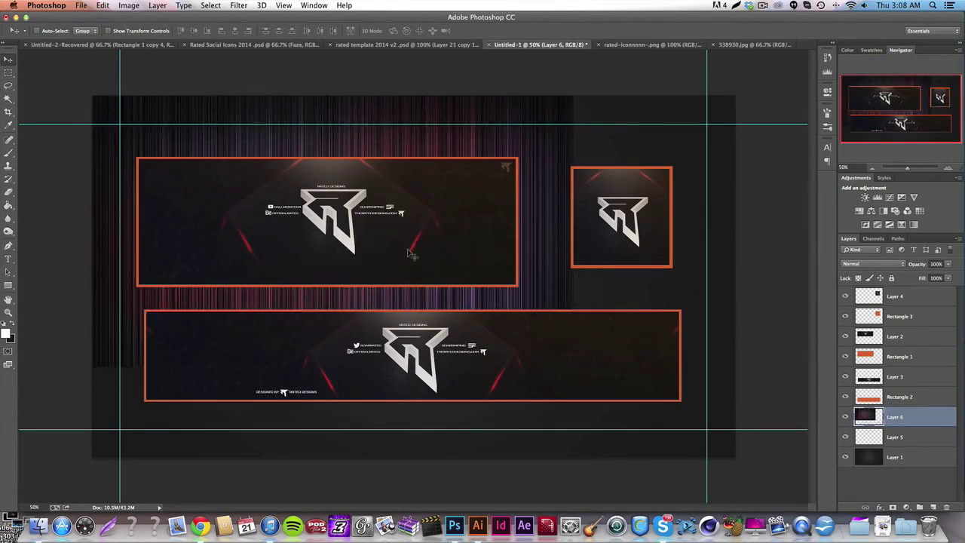
Enlarge Layer 6's striped image until it covers the whole canvas
key("ctrl+t")
left_click_drag(575, 368, 736, 456)
key("Return")
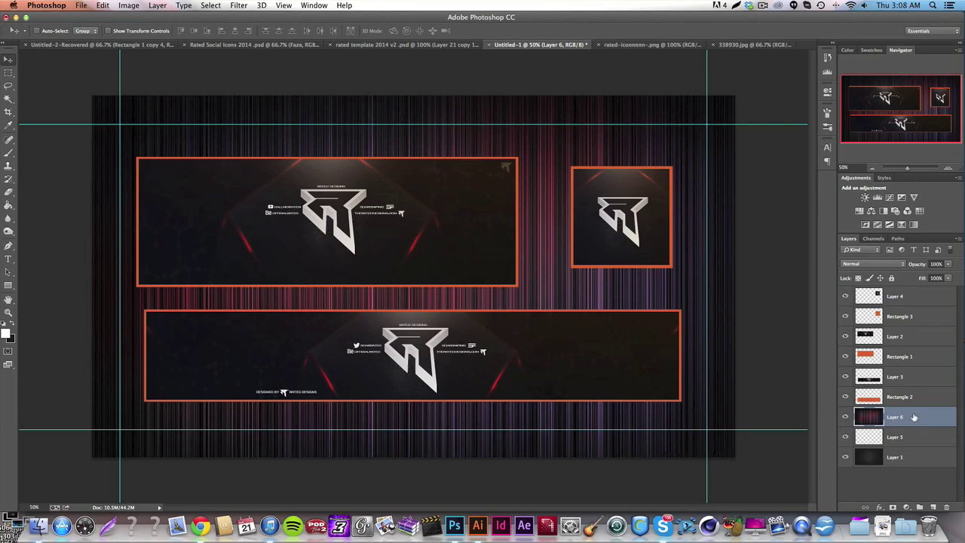
Apply a Gaussian Blur with a radius of 5.0 pixels to Layer 6 and compare the image before and after
left_click(236, 6)
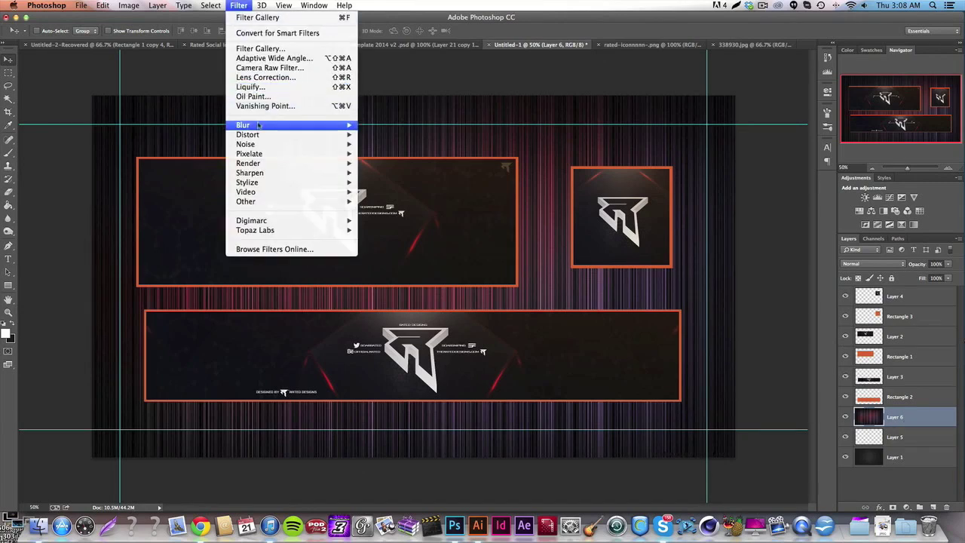
mouse_move(261, 125)
left_click(393, 199)
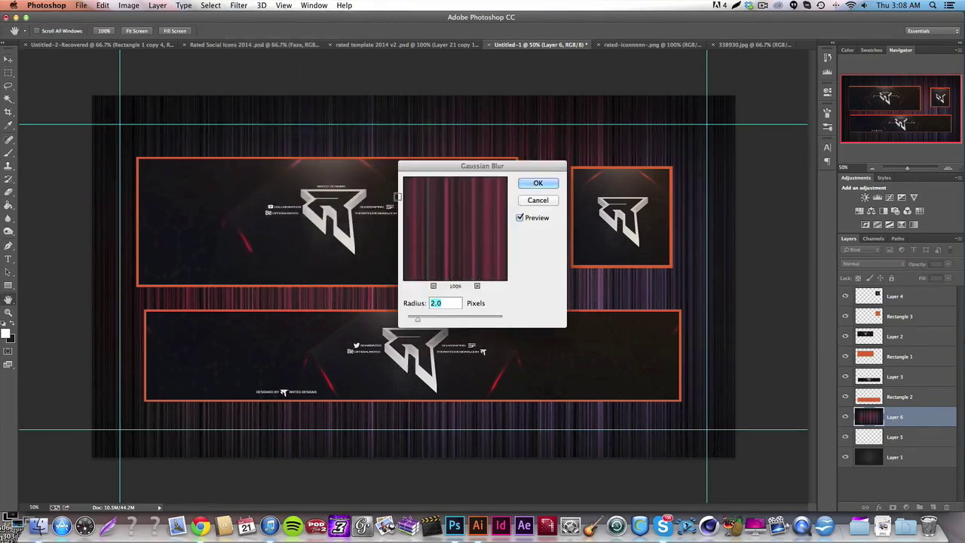
left_click_drag(419, 318, 456, 322)
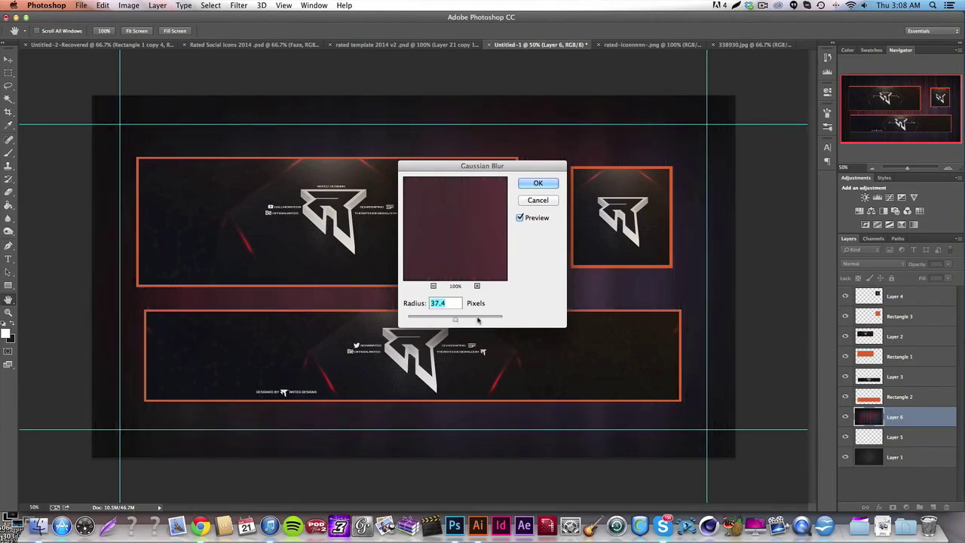
left_click_drag(419, 319, 417, 319)
type("5.0")
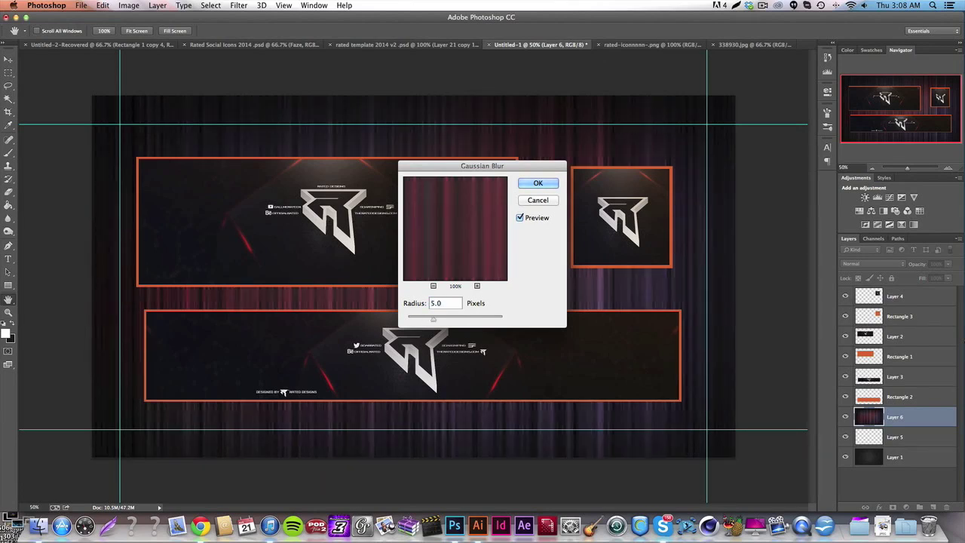
key("Return")
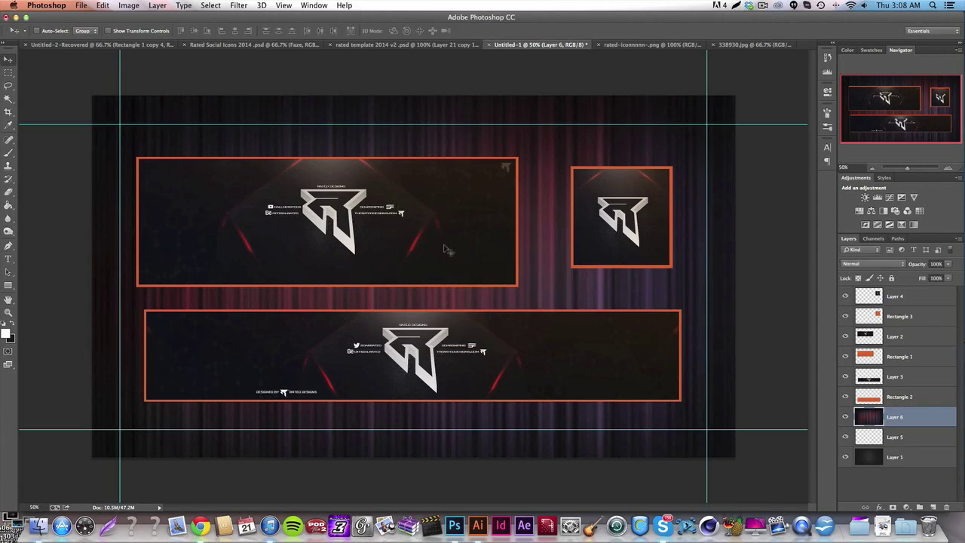
key("super+z")
key("super+z")
Try the Lighter Color and Linear Dodge (Add) blend modes on Layer 6 and settle on Color Dodge
left_click(874, 265)
left_click(871, 332)
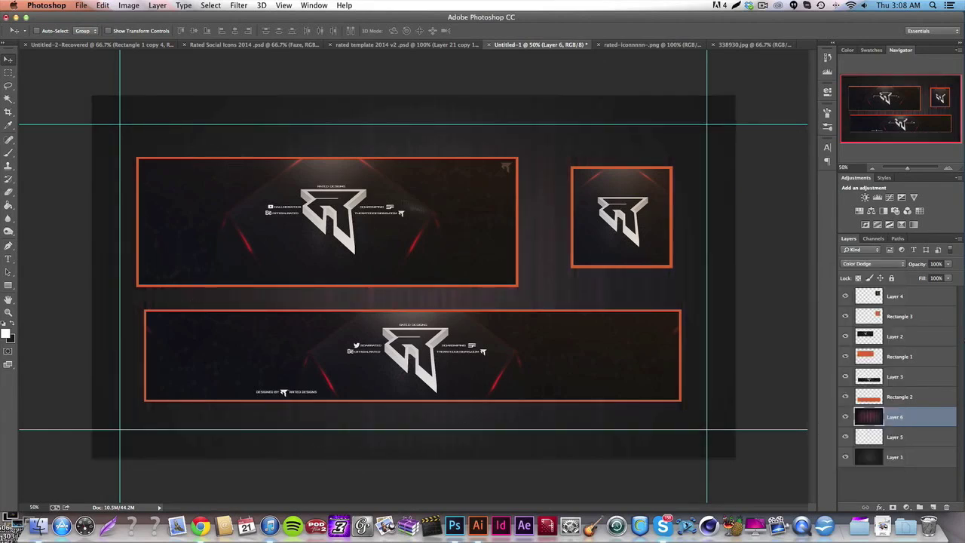
left_click(894, 264)
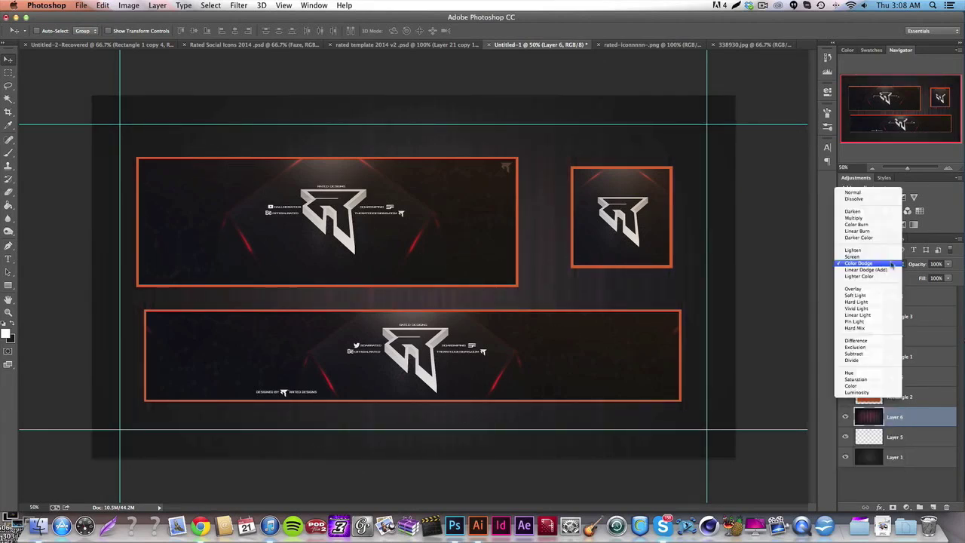
left_click(889, 271)
left_click(886, 263)
left_click(884, 257)
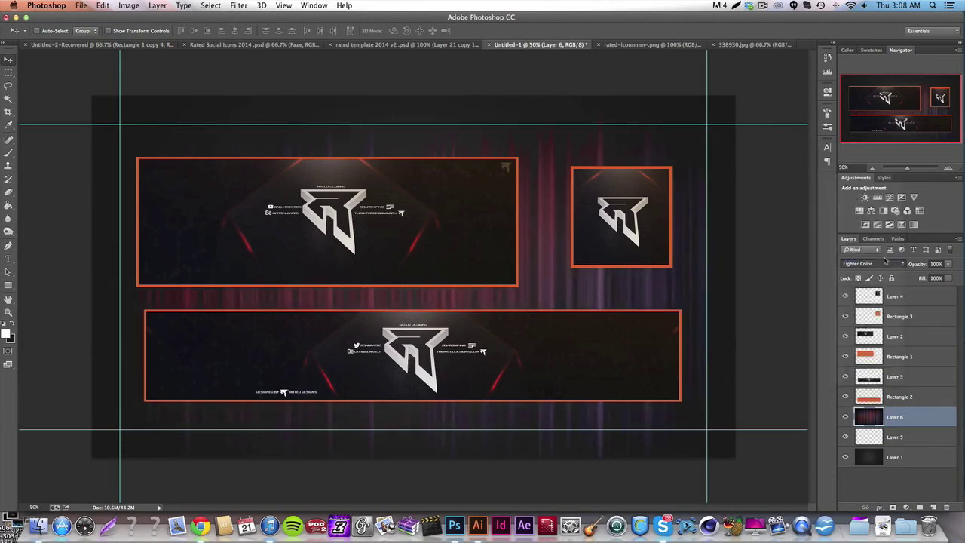
left_click(882, 264)
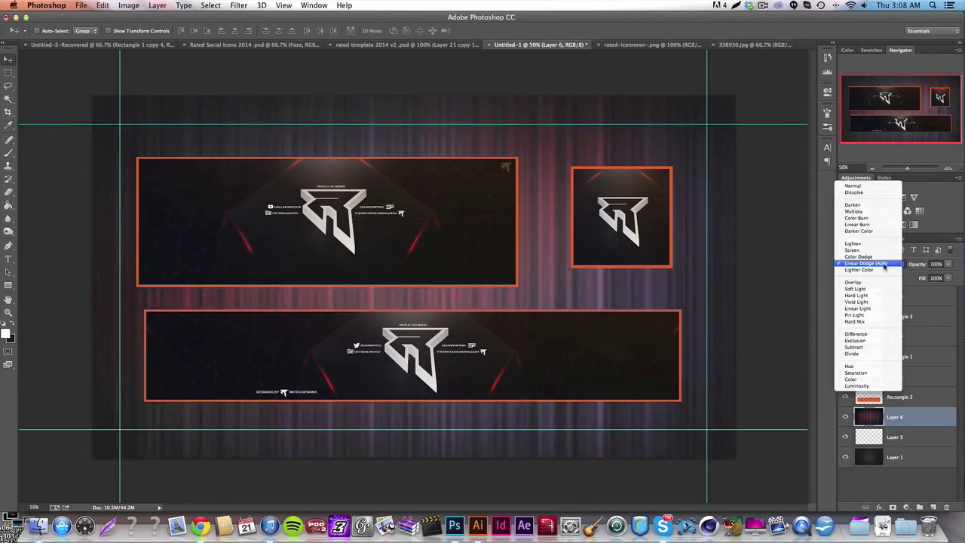
left_click(885, 259)
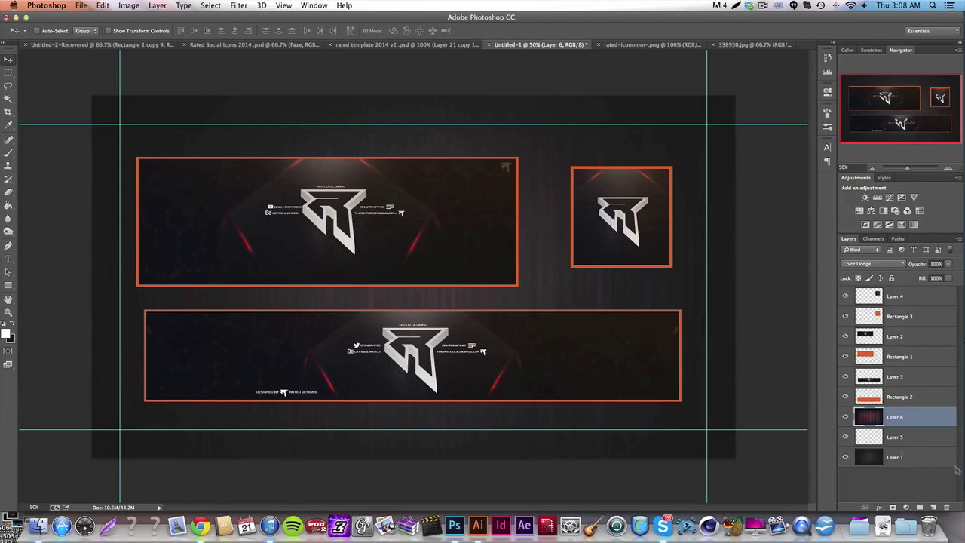
Select Layer 5 and set up a 1500 px brush with the foreground colour ff5b00 sampled from the orange frame
left_click(907, 438)
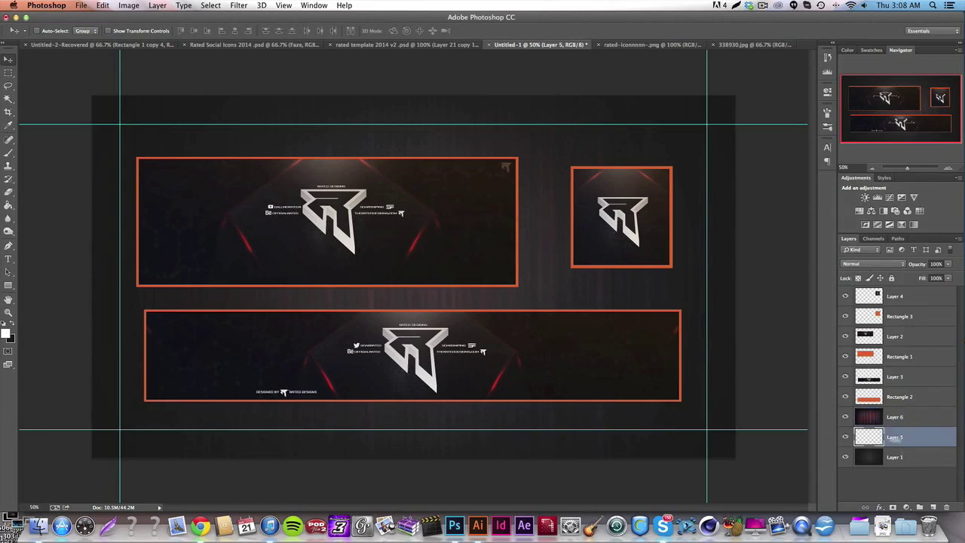
left_click(8, 152)
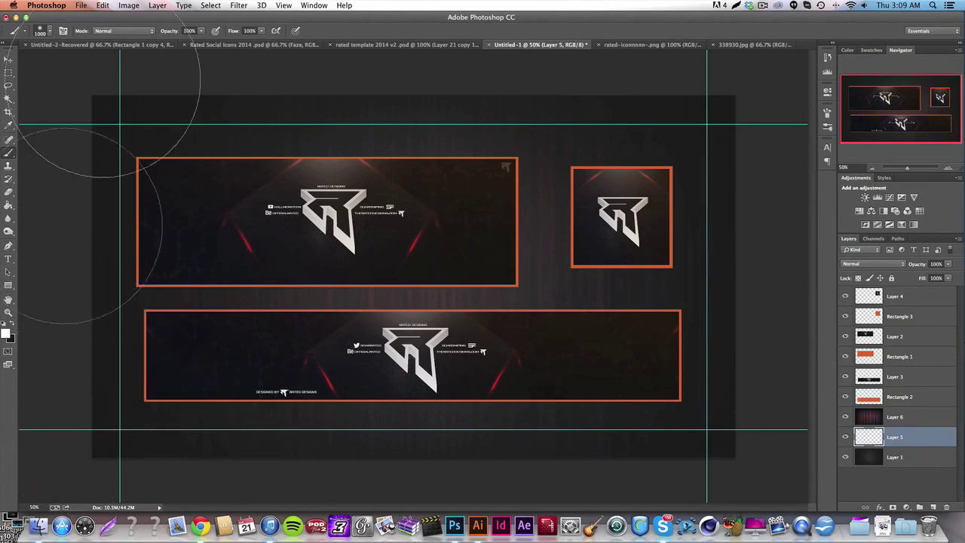
left_click(51, 32)
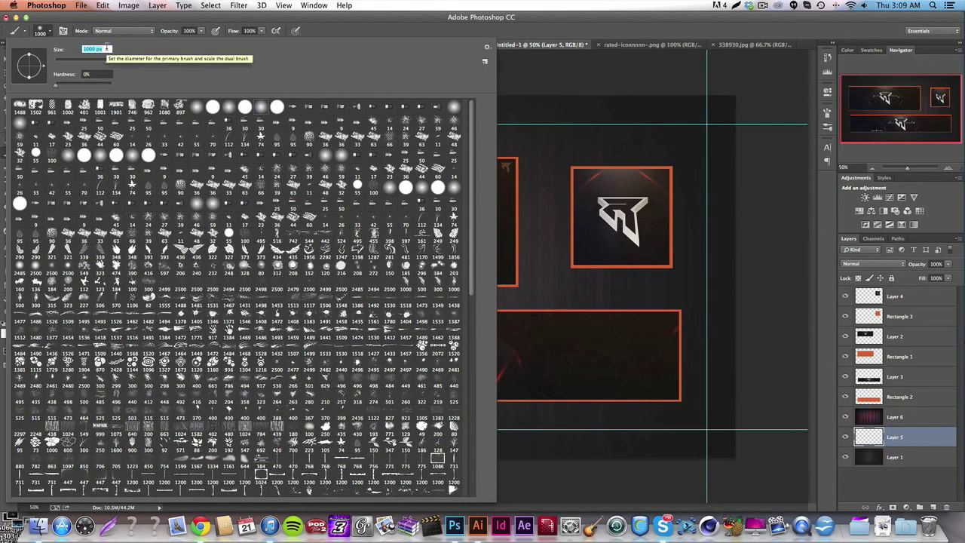
key("Return")
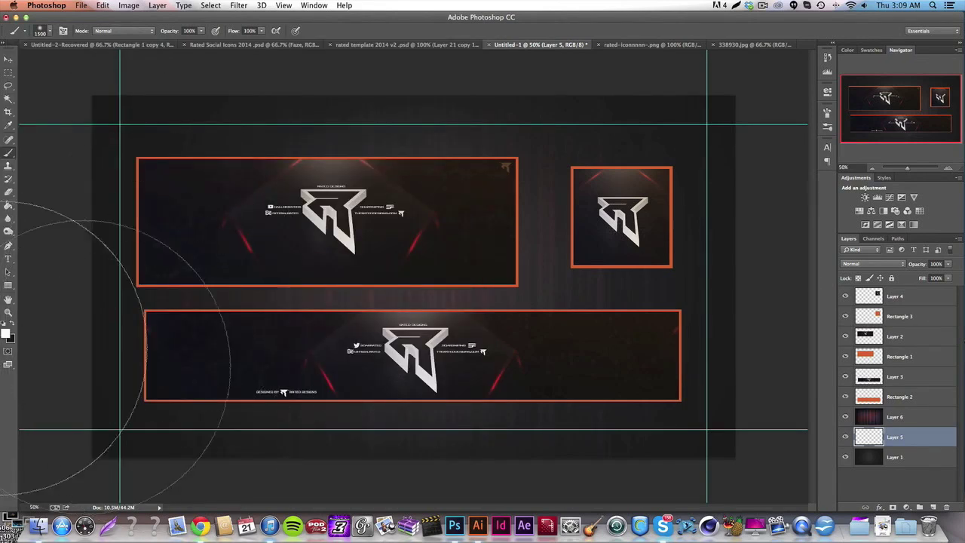
left_click(6, 333)
left_click(682, 310)
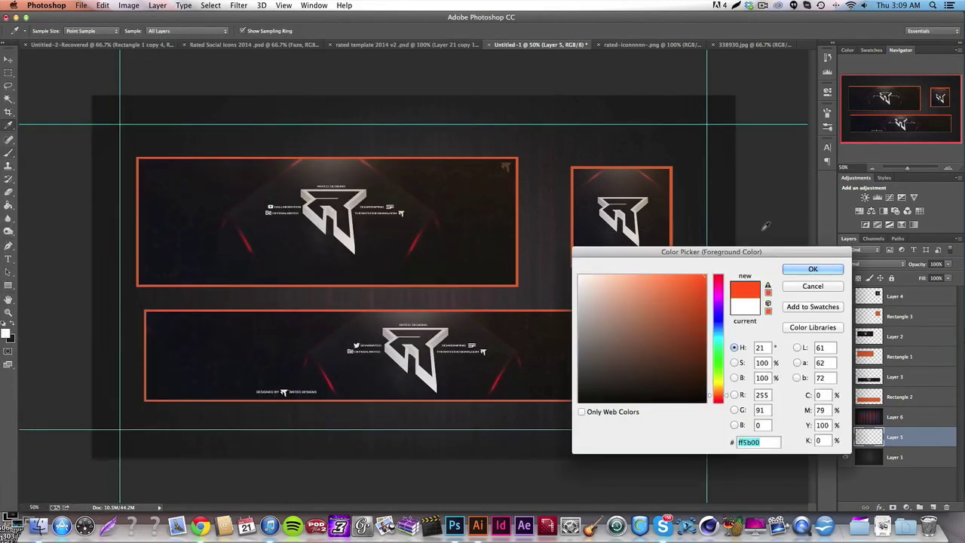
key("Return")
Paint orange across the lower part of Layer 5 and set the layer's opacity to 10%
mouse_move(735, 380)
left_mouse_down()
mouse_move(23, 490)
mouse_move(129, 482)
left_mouse_up()
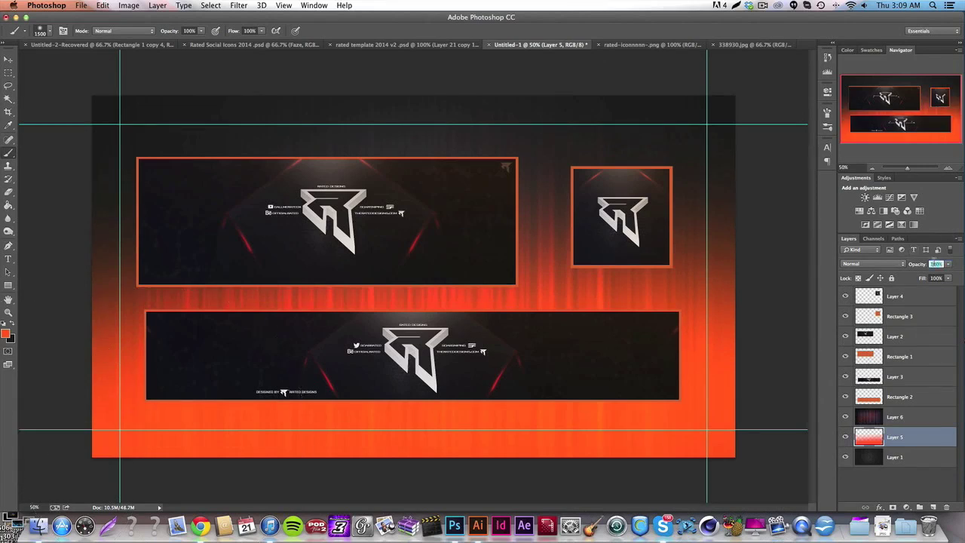
type("25")
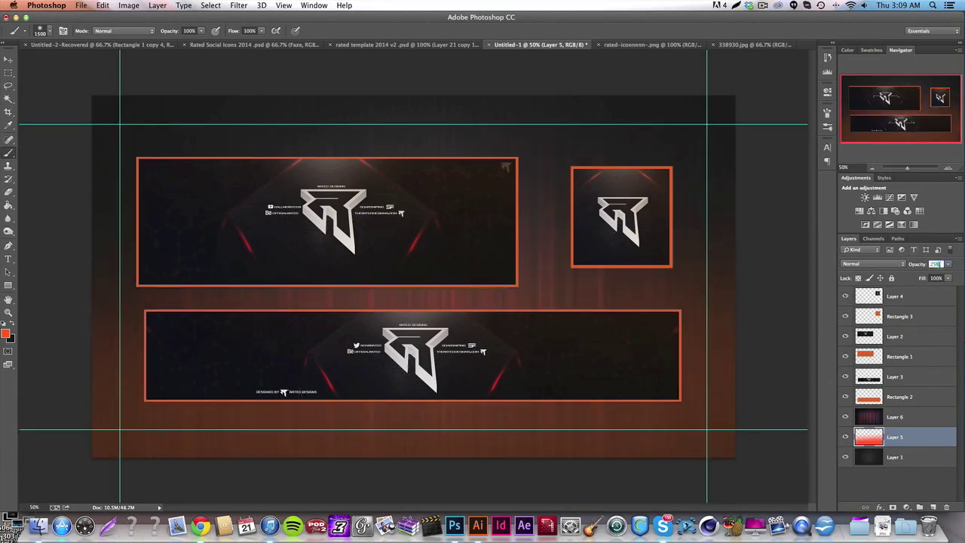
type("10")
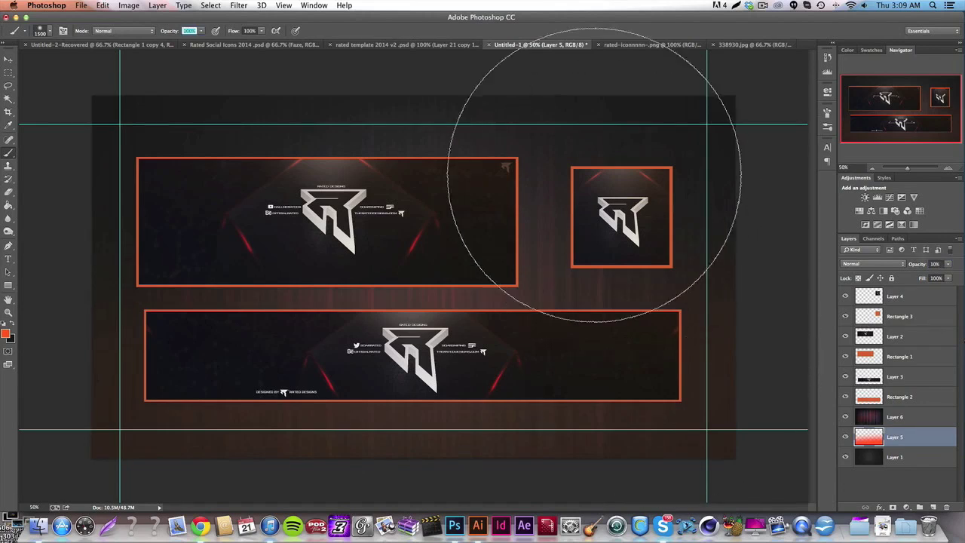
Delete Layer 6 and Layer 5, and close the 338930.jpg document
left_click(892, 420)
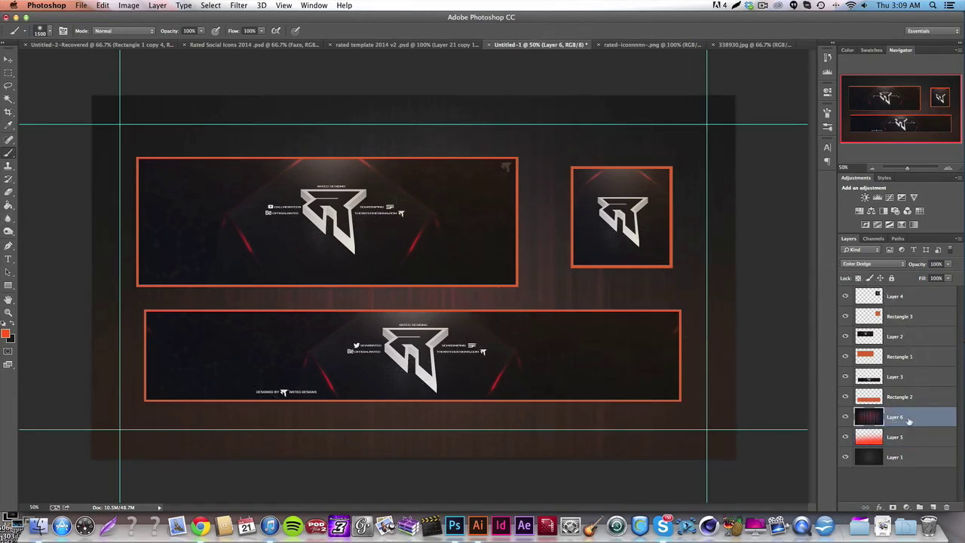
key("BackSpace")
key("BackSpace")
key("v")
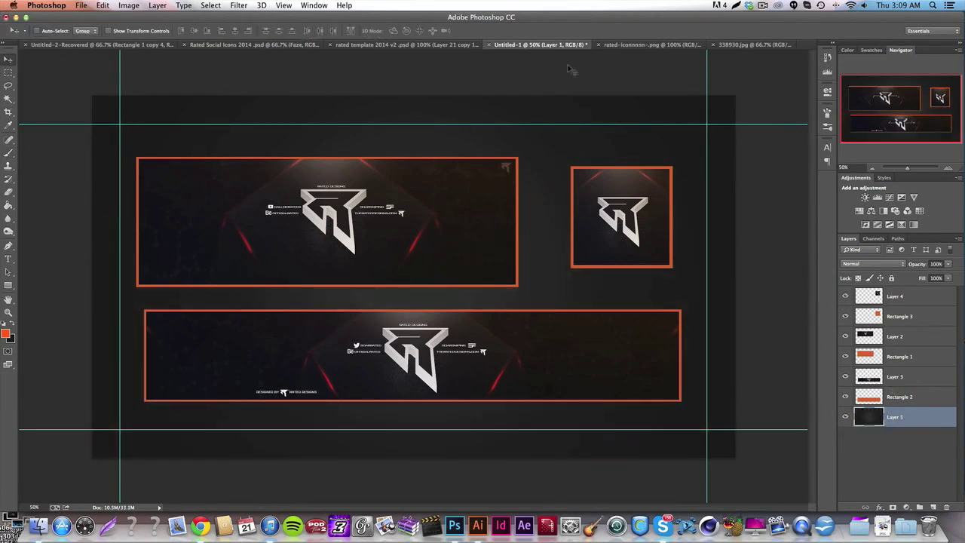
left_click(712, 45)
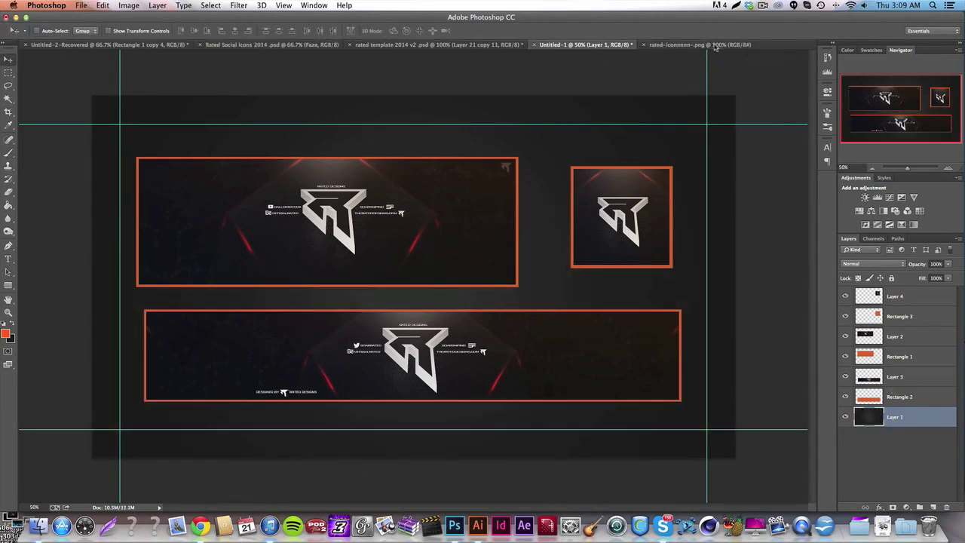
Start opening a file and preview the images in Rated 50k Pack 1's Textures/Stocks folder for another background
left_click(81, 5)
left_click(83, 25)
left_click(538, 174)
left_click(483, 156)
left_click(503, 140)
left_click(502, 156)
left_click(506, 210)
left_click(497, 219)
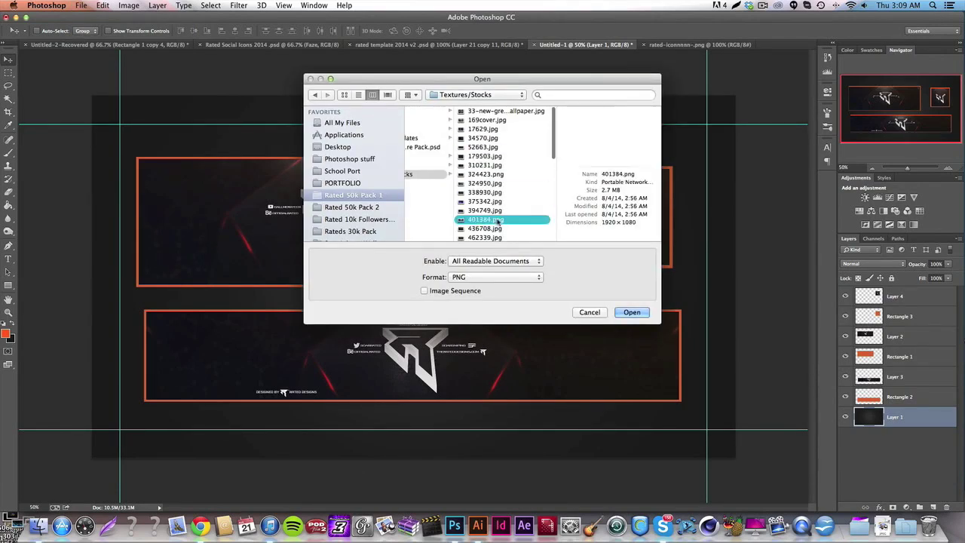
left_click(499, 201)
left_click(499, 183)
left_click(499, 174)
left_click(499, 165)
left_click(499, 156)
left_click(499, 129)
left_click(499, 147)
left_click(499, 138)
scroll(499, 143, "down", 4)
left_click(499, 129)
left_click(501, 111)
left_click(500, 119)
Open 462339.jpg and copy its planet image into Untitled-1 as a layer directly above Layer 1
scroll(502, 125, "up", 2)
left_click(502, 128)
left_click(503, 137)
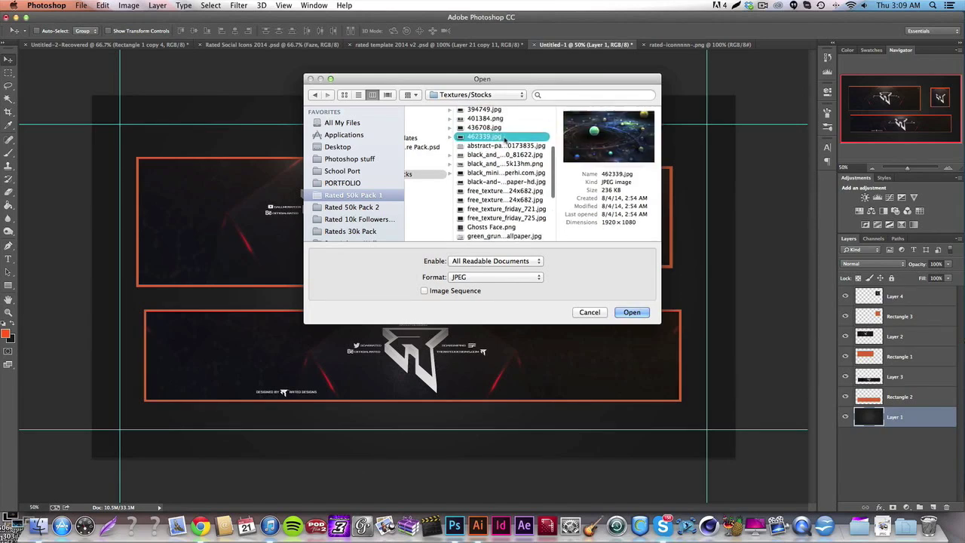
left_click(633, 312)
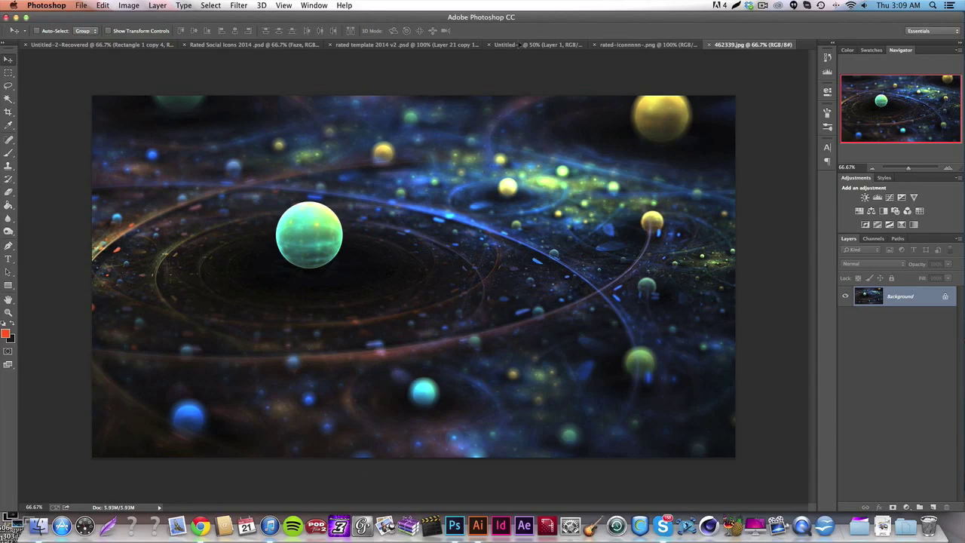
left_click_drag(536, 50, 360, 217)
Enlarge the planet image to cover the whole canvas and set its blend mode to Color Dodge
key("ctrl+t")
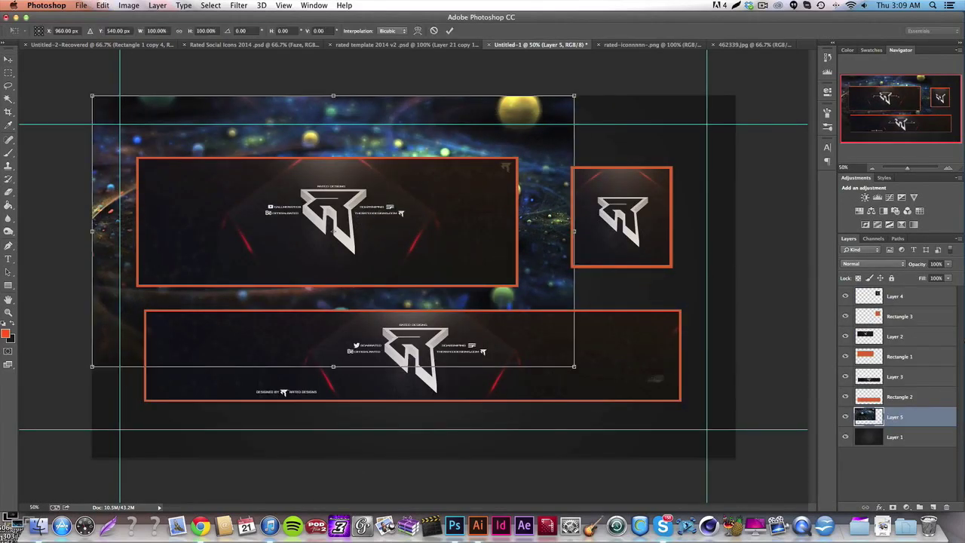
left_click_drag(680, 427, 737, 455)
key("Return")
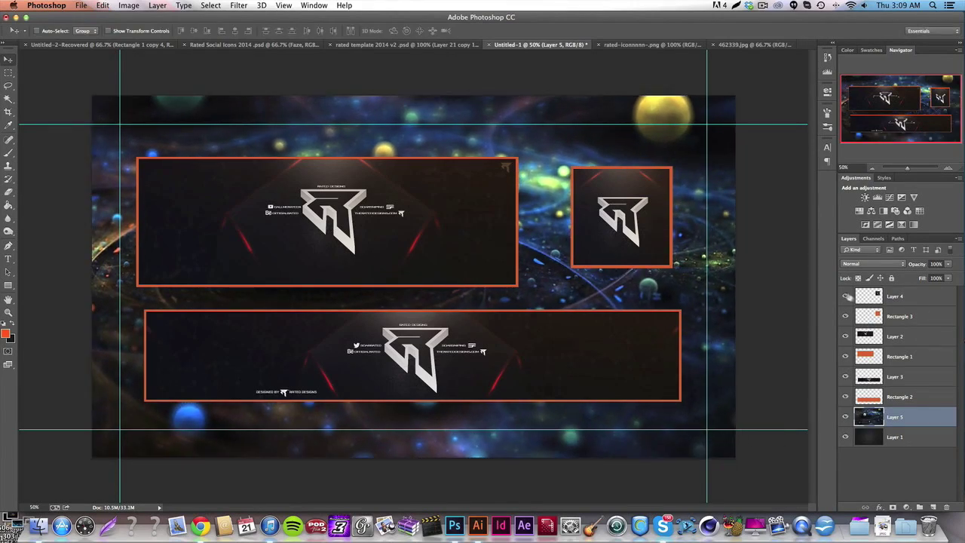
left_click(879, 264)
left_click(874, 337)
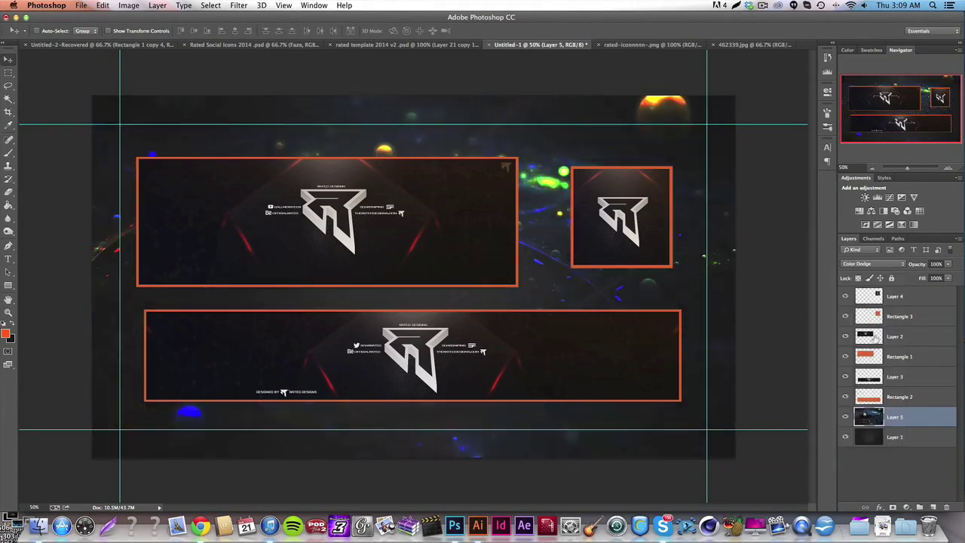
Add a new layer above Layer 1 and paint the lower part of the canvas orange with the 1500 px brush
left_click(912, 436)
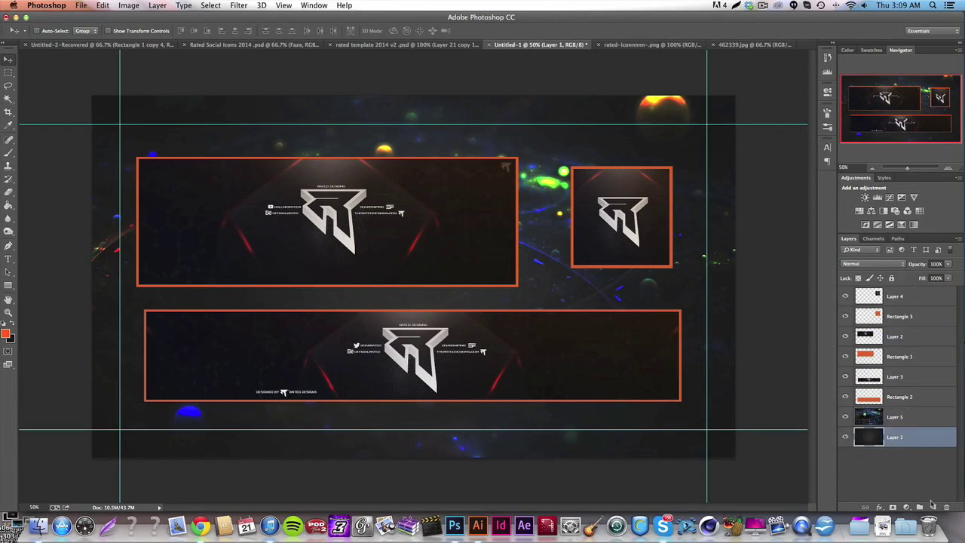
left_click(933, 507)
left_click(9, 153)
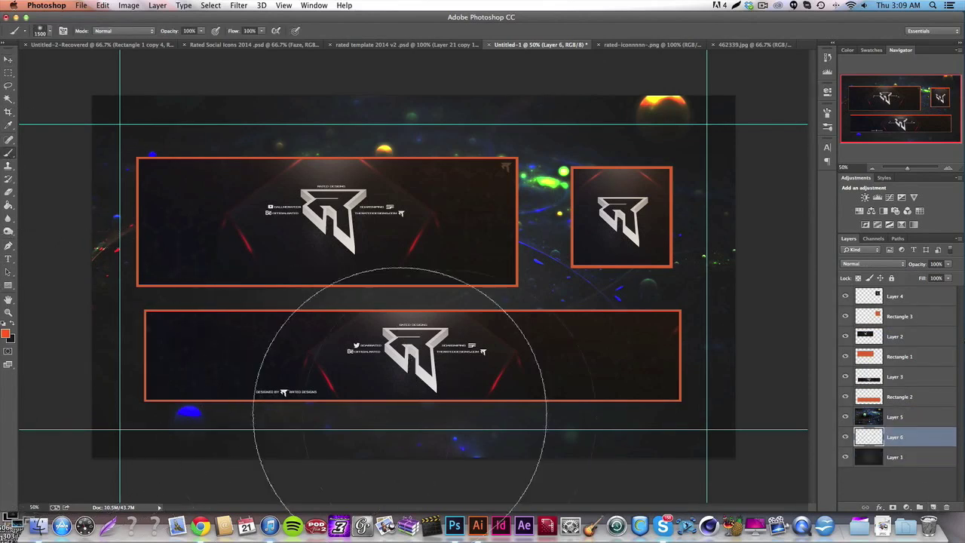
left_click_drag(248, 409, 805, 445)
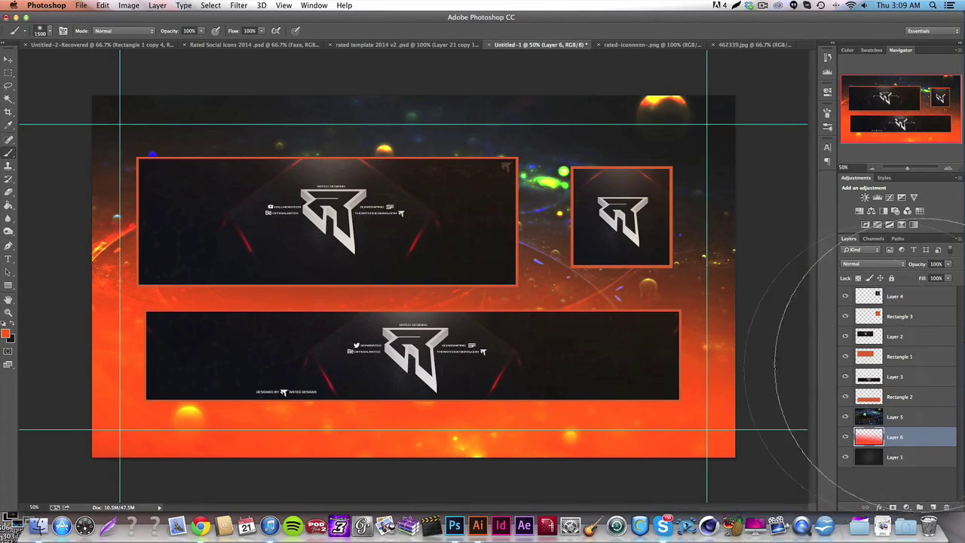
left_click_drag(711, 366, 8, 410)
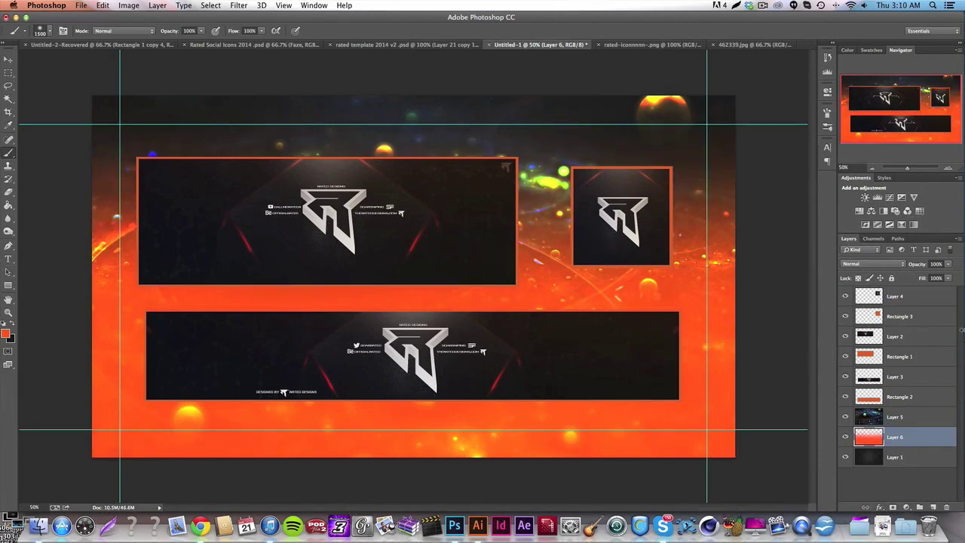
Lower the orange-painted Layer 6's opacity to 10% after trying 50%, and select Layer 5
left_click(935, 264)
type("50")
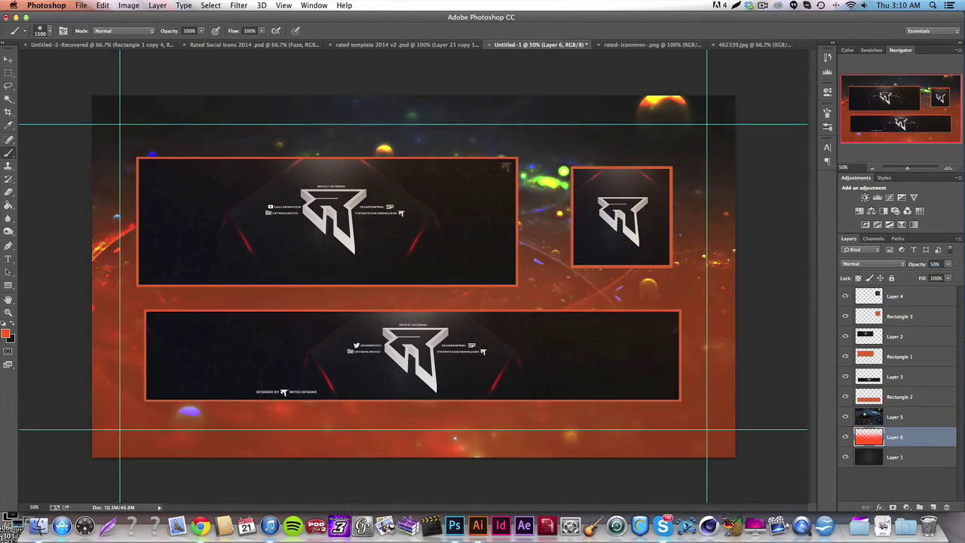
key("Return")
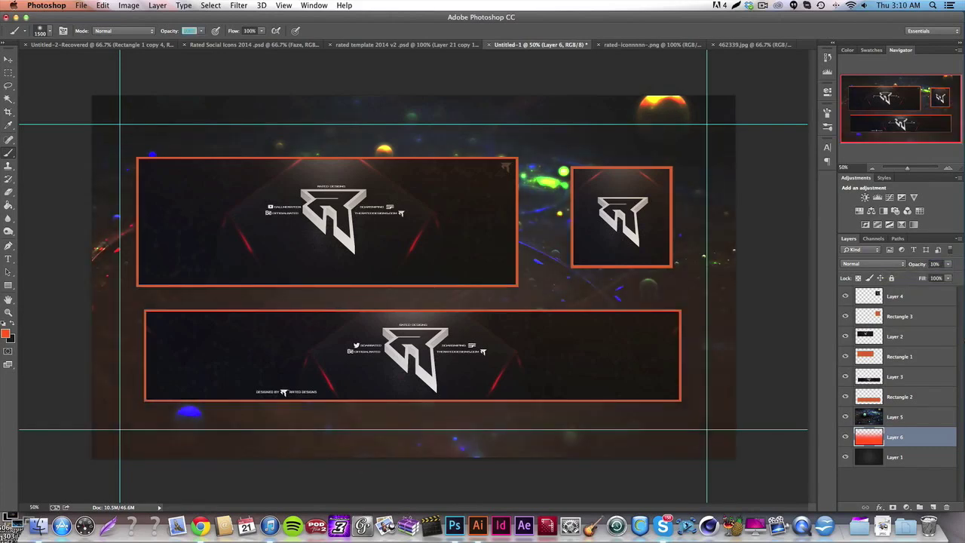
left_click(896, 416)
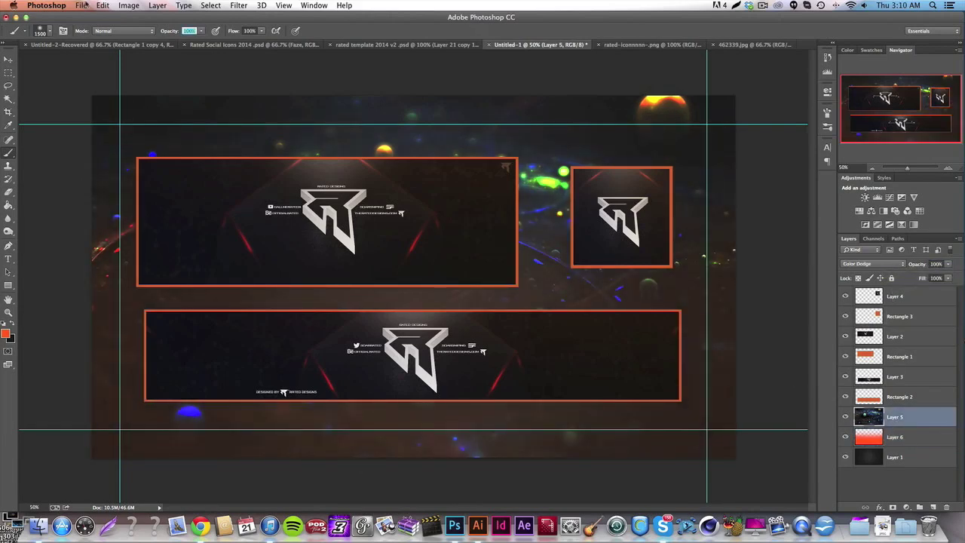
Apply the last Gaussian Blur to the planet image on Layer 5 and set its opacity to 50%
left_click(237, 6)
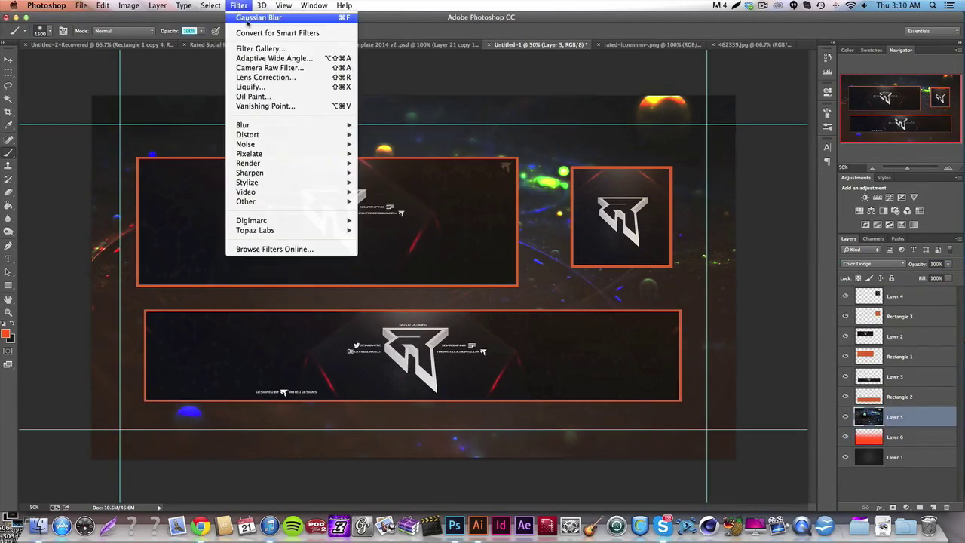
left_click(238, 5)
left_click(9, 59)
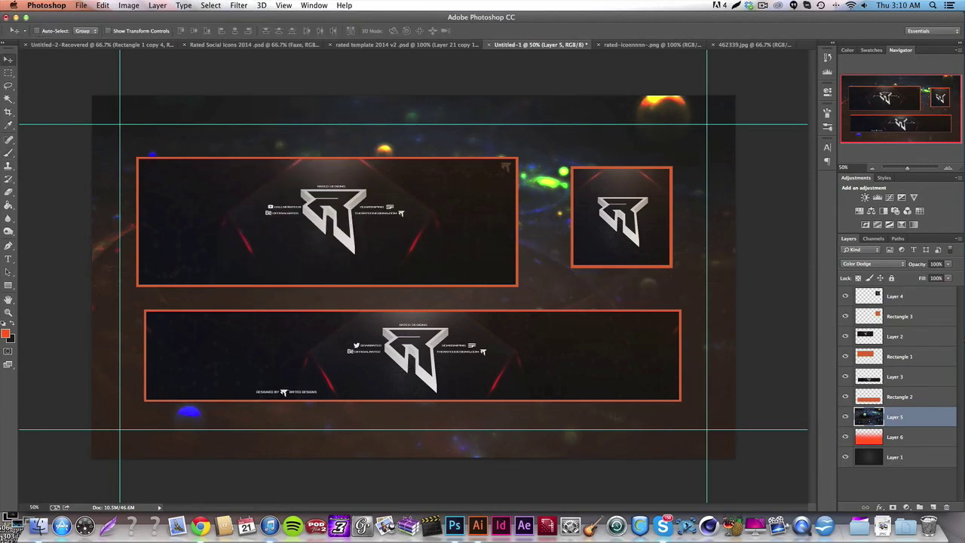
left_click(935, 264)
type("50")
key("Return")
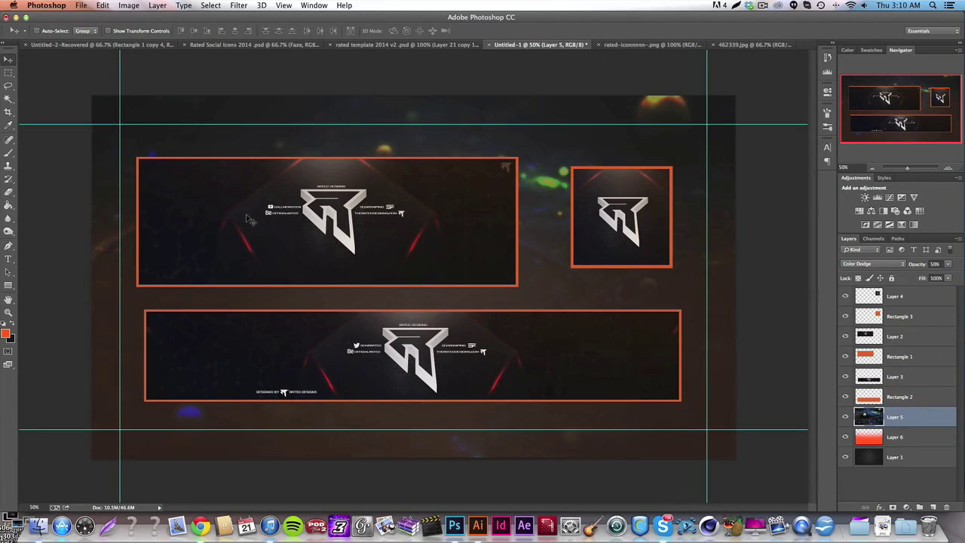
Select the layers from Rectangle 2 through Layer 4 and nudge all three framed images up together toward the upper guide
left_click(901, 396)
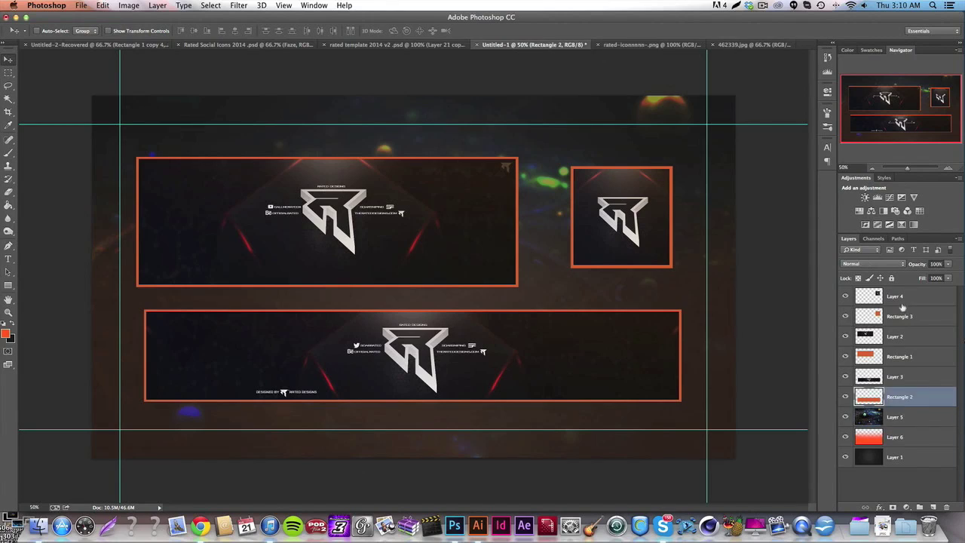
left_click(901, 298, "shift")
key("shift+Up")
key("shift+Up")
key("shift+Up")
key("shift+Up")
key("shift+Up")
key("shift+Down")
key("shift+Down")
key("shift+Down")
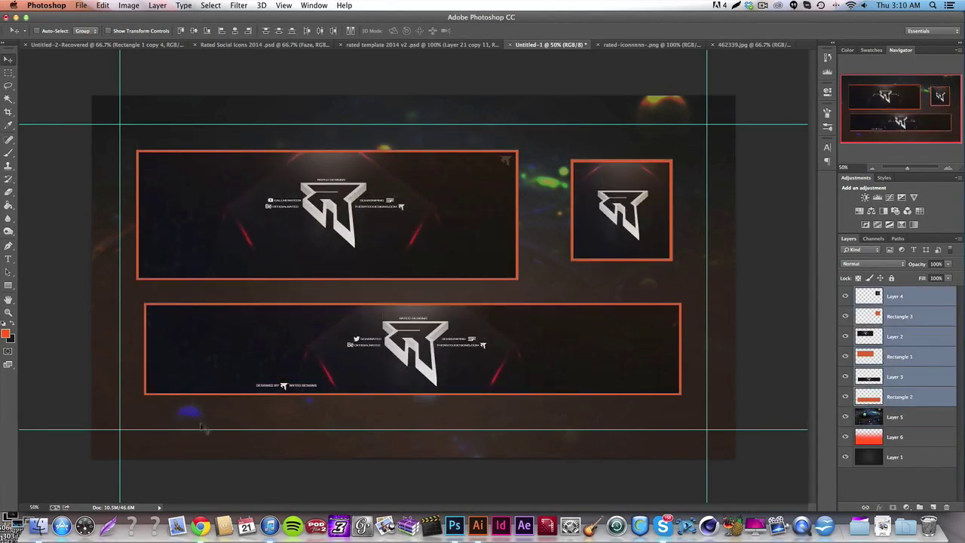
key("Up")
key("Up")
key("Up")
key("Up")
key("Up")
key("Up")
key("Up")
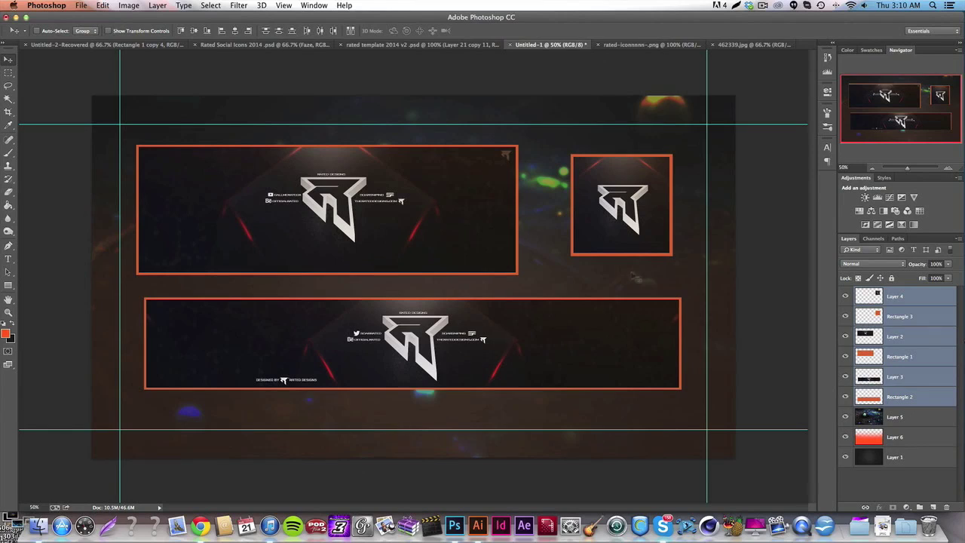
Try the orange-painted Layer 6 at 50% and at 100% opacity
left_click(886, 434)
left_click(935, 264)
type("50")
key("Return")
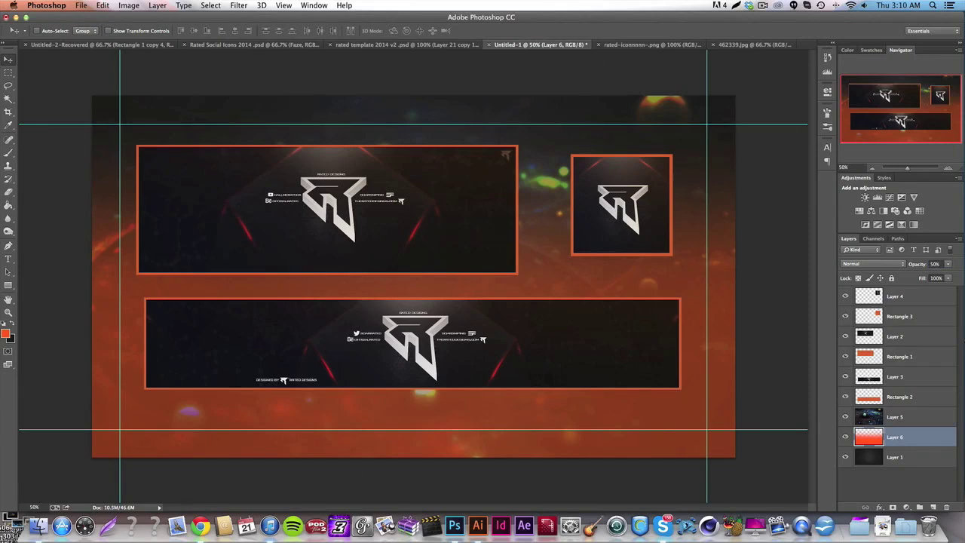
left_click(948, 264)
left_click_drag(933, 277, 958, 278)
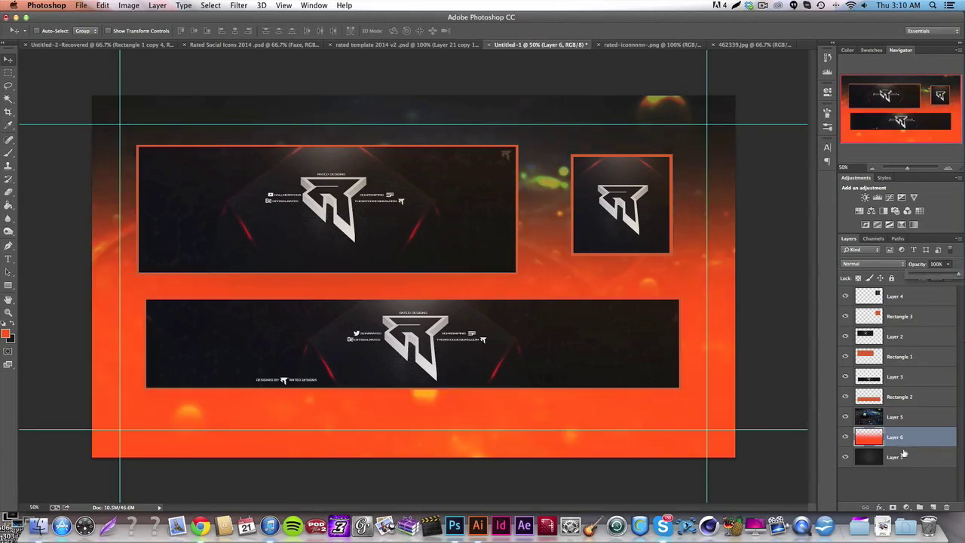
Reduce Layer 6's opacity to 50% and finally to 35%
left_click(905, 419)
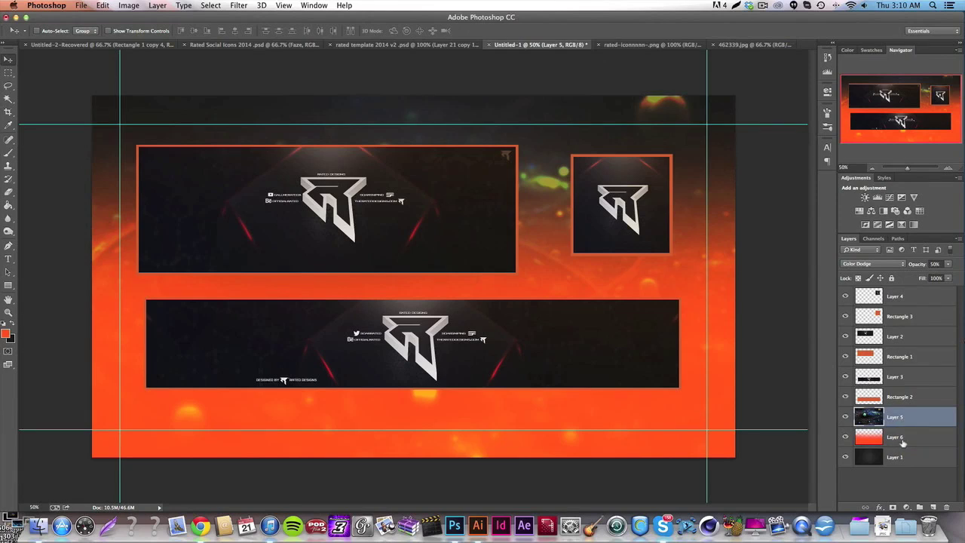
left_click(914, 437)
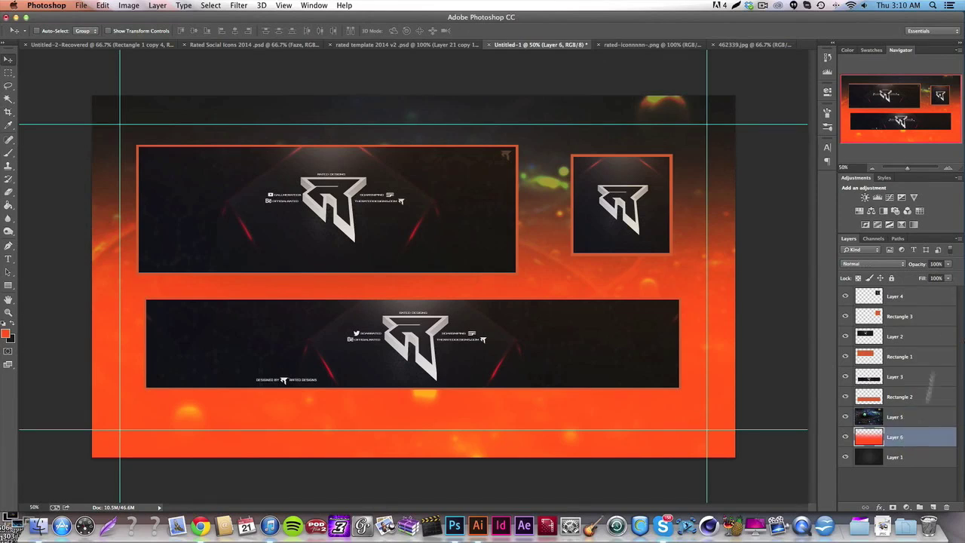
left_click(937, 263)
type("150")
key("Return")
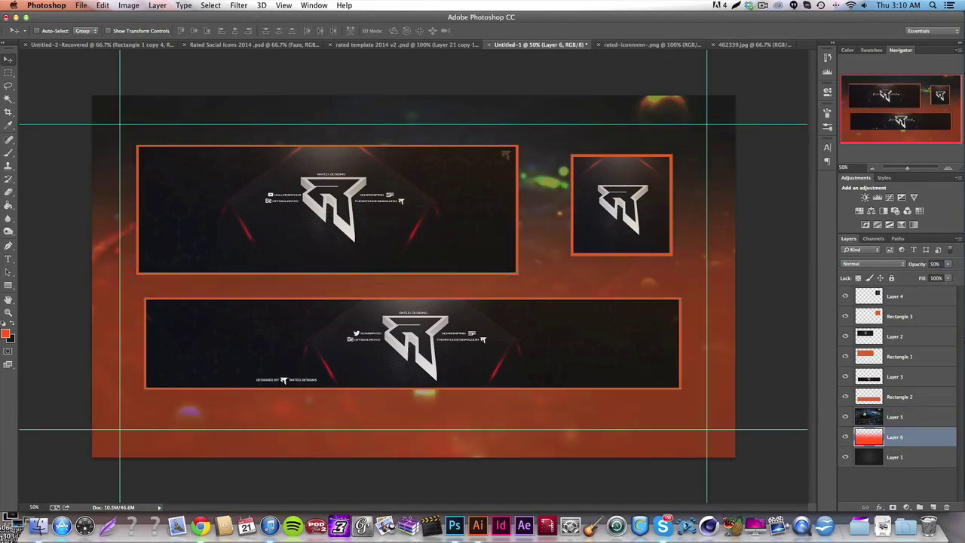
type("35")
key("Return")
Add a Curves adjustment layer directly above Layer 5, pulling the midtones down and adjusting the highlights to darken the background
left_click(902, 421)
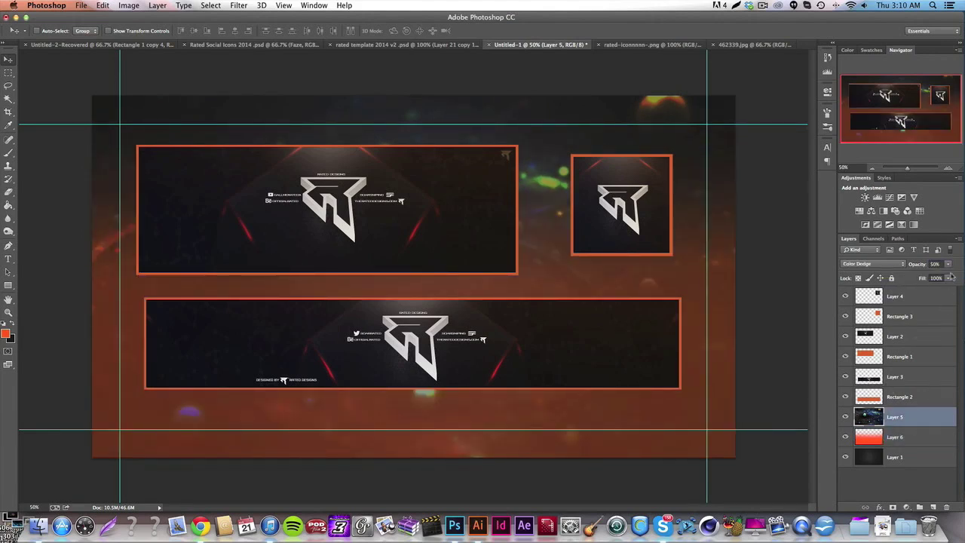
left_click(958, 179)
left_click(874, 217)
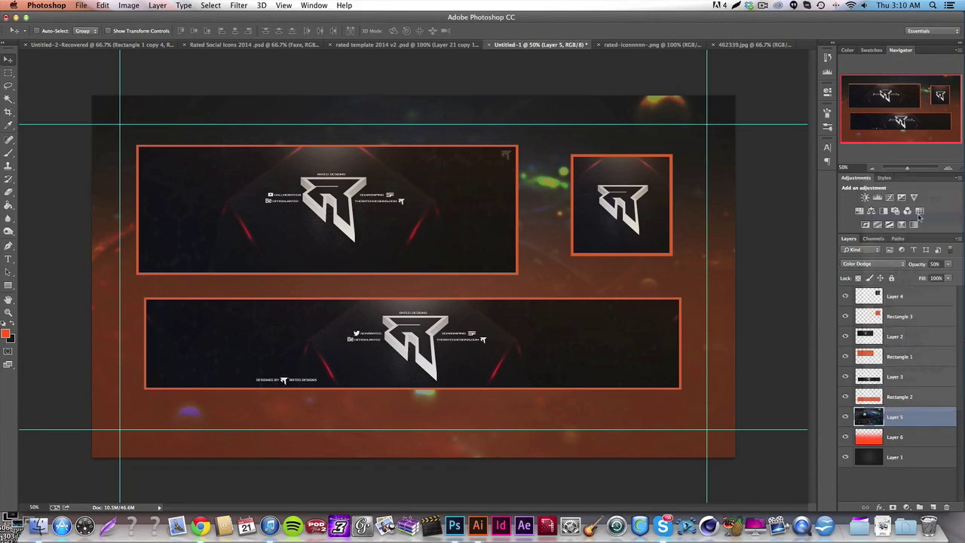
left_click_drag(740, 205, 737, 212)
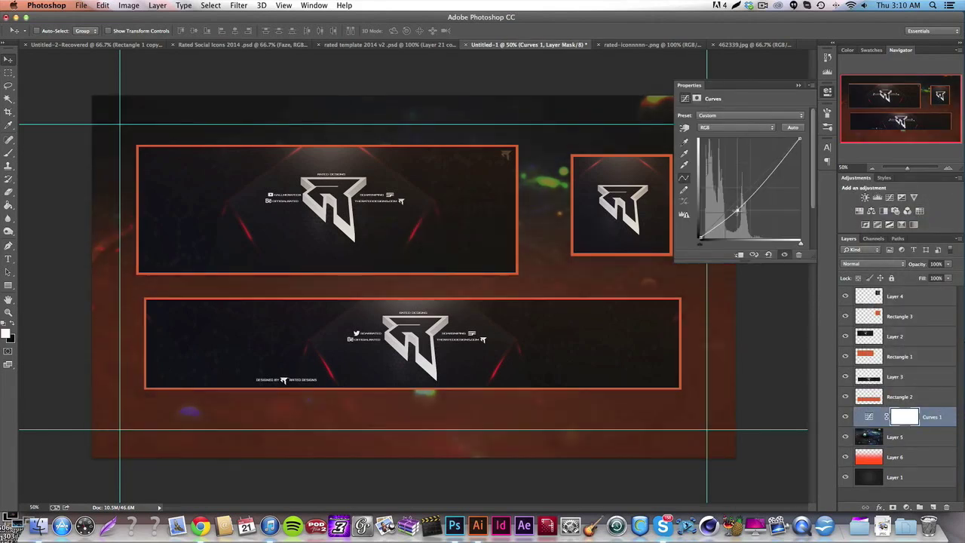
left_click_drag(773, 169, 780, 159)
left_click(827, 101)
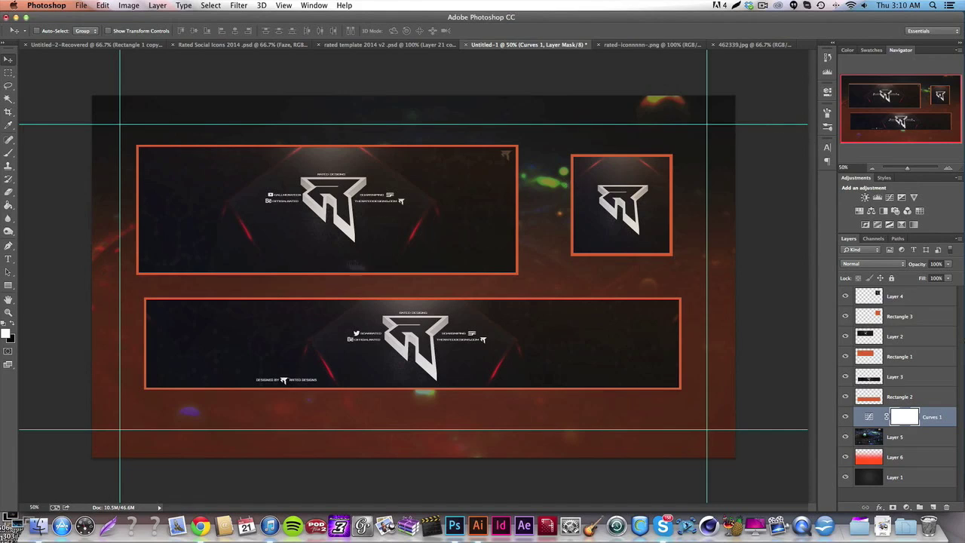
Keep Layer 6 at 35% opacity and try Layer 5's opacity at 25%
left_click(900, 456)
key("3")
key("5")
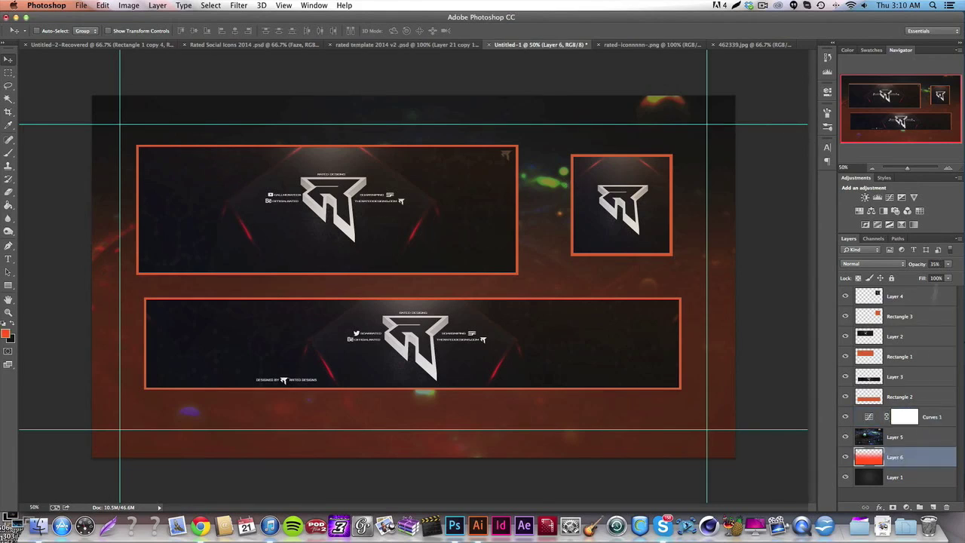
left_click(901, 437)
left_click(934, 263)
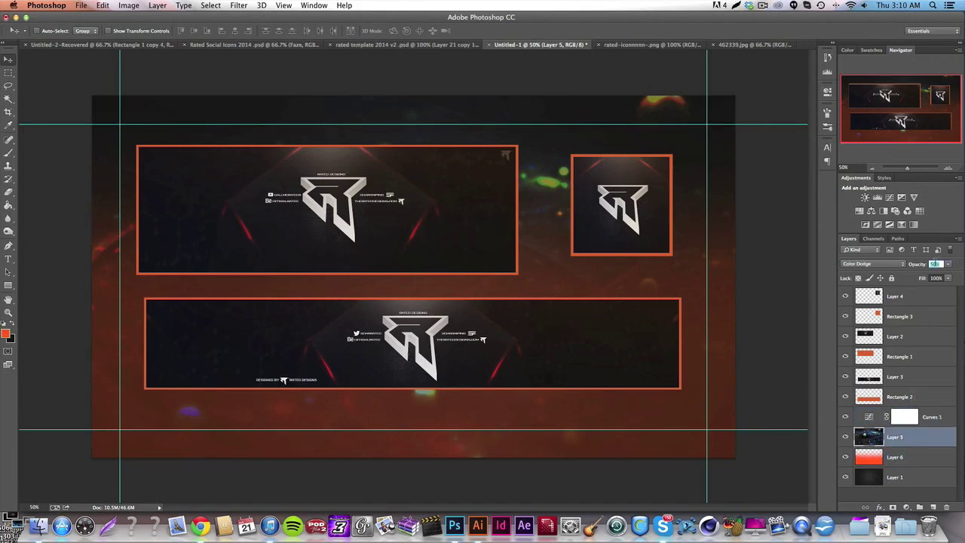
key("shift+alt+d")
Set Layer 6's opacity to 10% and Layer 5's opacity to 50%
left_click(897, 457)
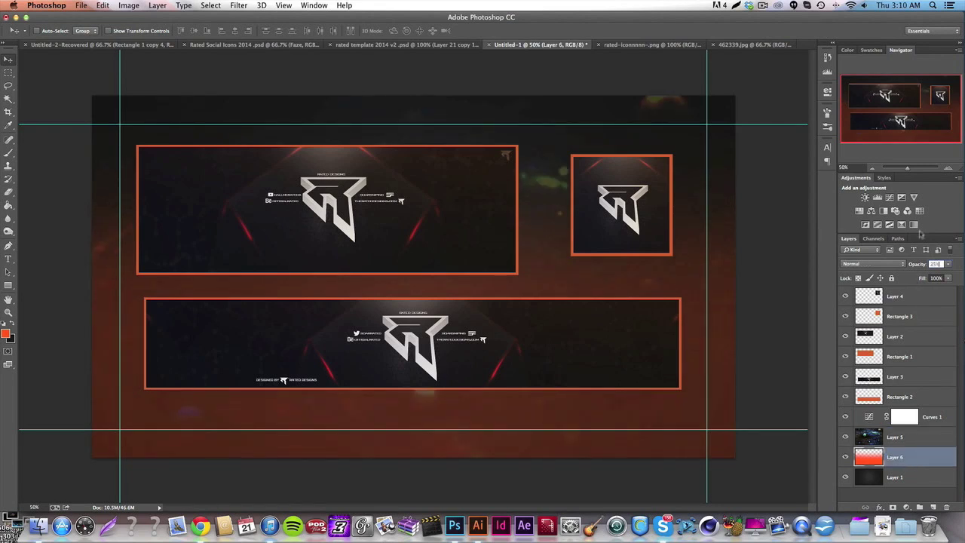
key("1")
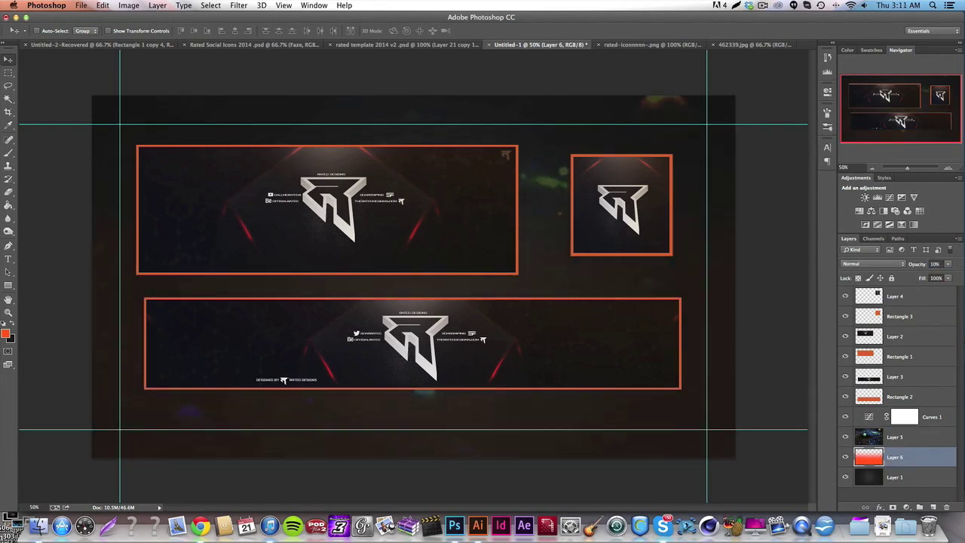
left_click(927, 439, "shift")
left_click(927, 438)
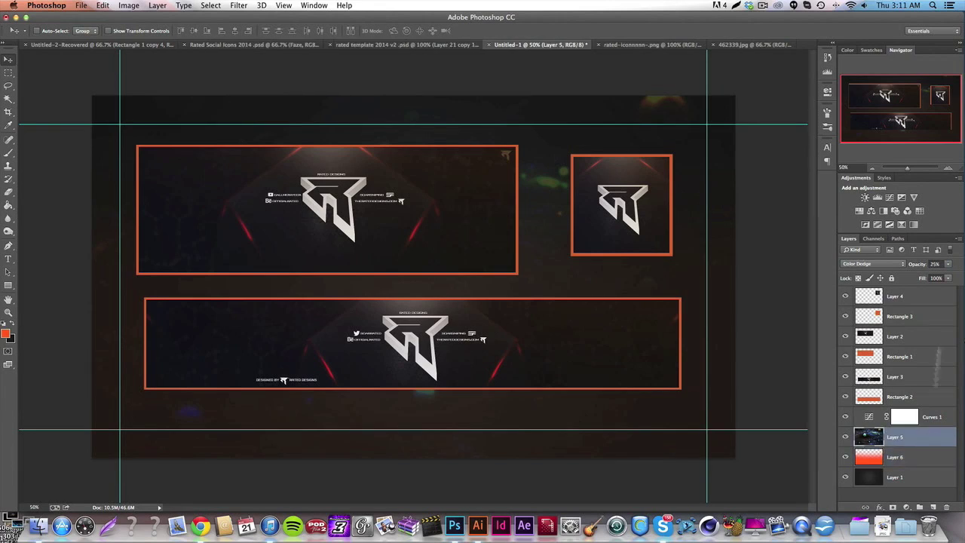
left_click(934, 264)
type("50")
key("Return")
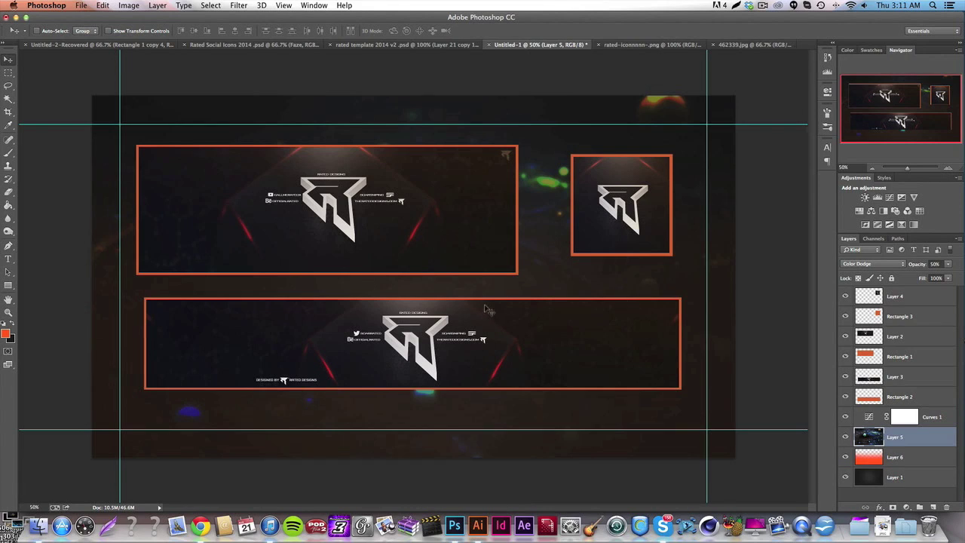
Close the 462339.jpg and rated icon PNG source documents and return to Untitled-1
left_click(713, 48)
left_click(685, 47)
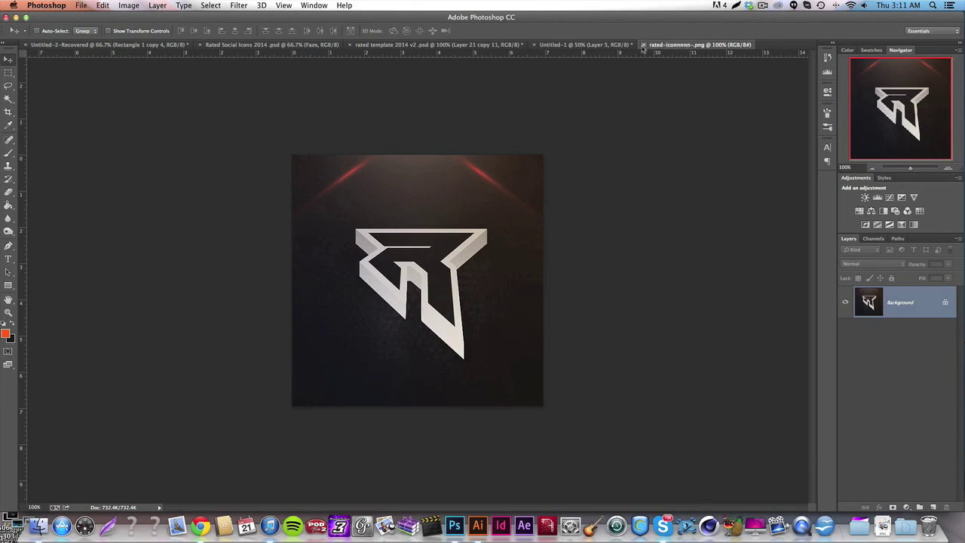
left_click(647, 48)
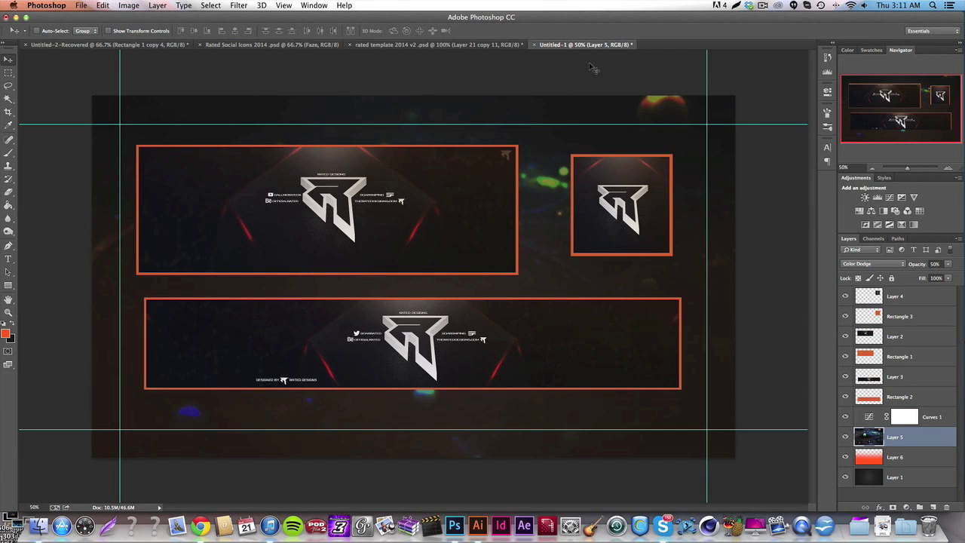
Check the banner, header and icon image layers by hiding and showing Layer 3, Layer 2 and Layer 4 in turn
left_click(933, 402)
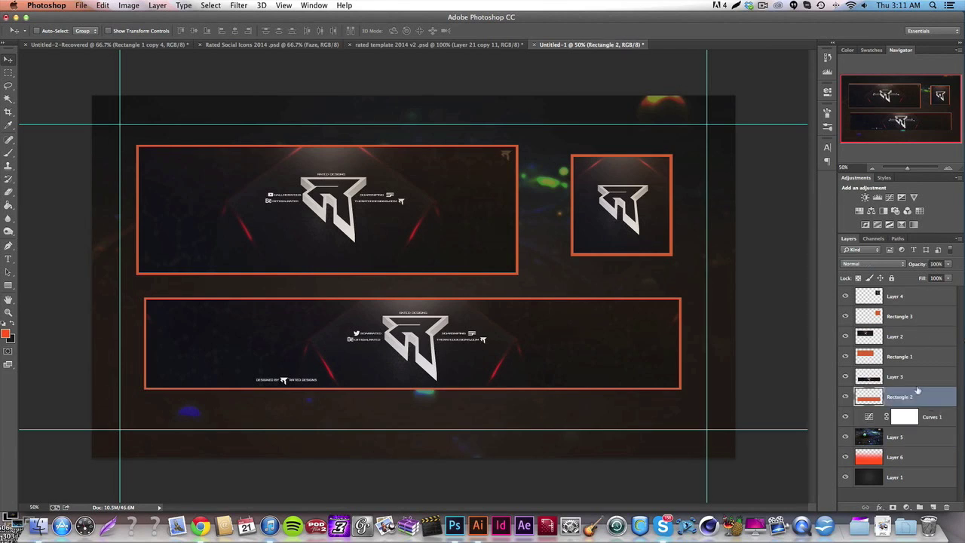
double_click(913, 385)
left_click(916, 187)
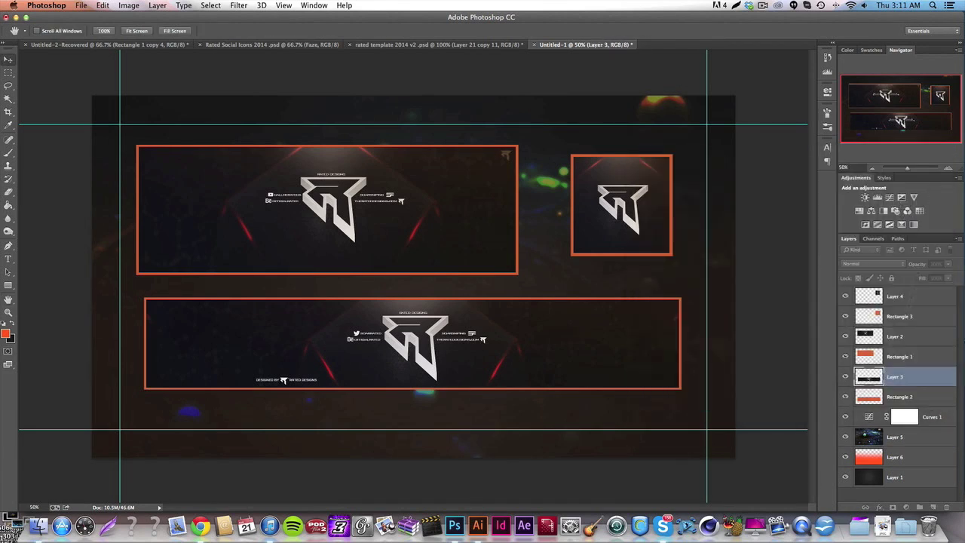
left_click(845, 376)
left_click(845, 376)
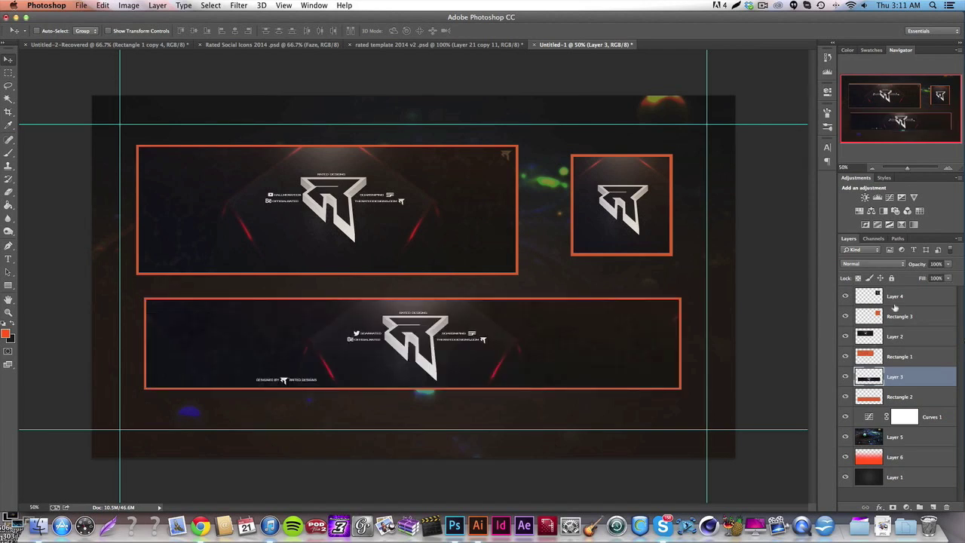
left_click(845, 377)
left_click(845, 377)
left_click(845, 377)
left_click(845, 377)
left_click(844, 336)
left_click(845, 338)
left_click(845, 298)
left_click(845, 298)
left_click(763, 5)
left_click(786, 27)
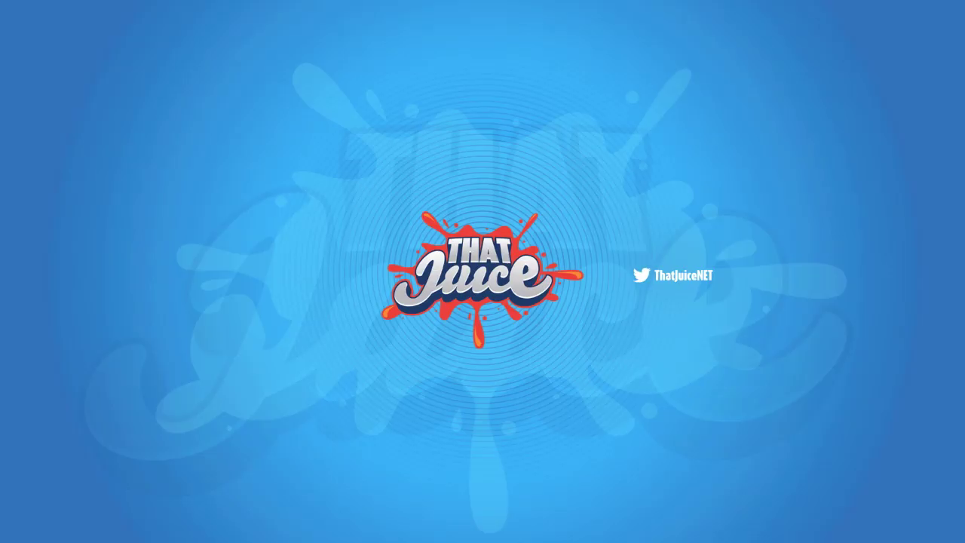